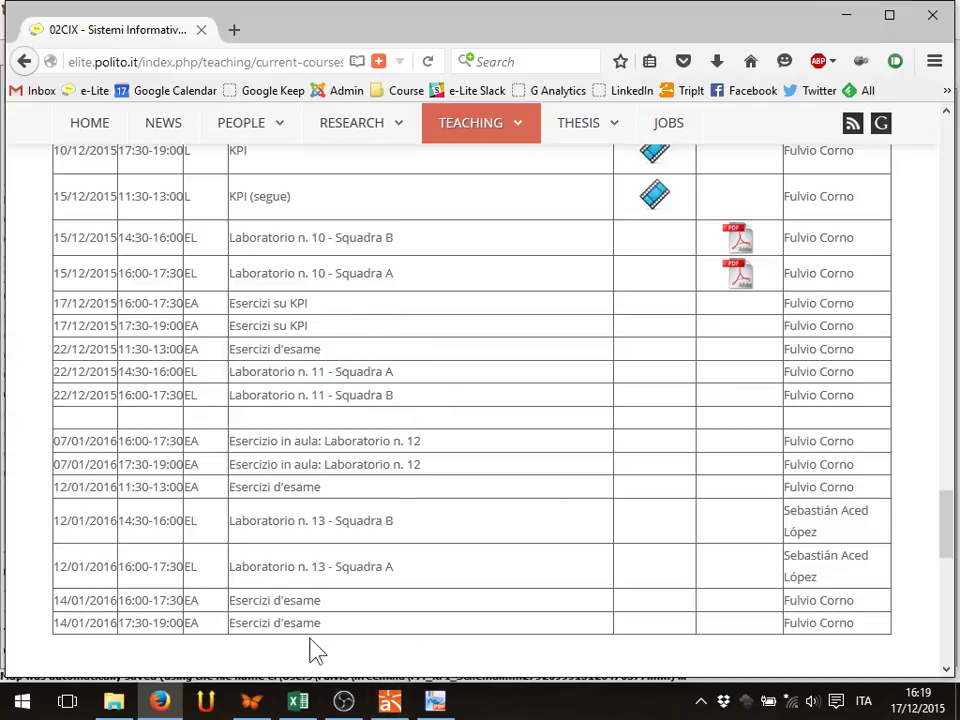
Switch to FreeMind and expand the General, Efficiency, Quality and Service branches of the KPI map by one level.
left_click(250, 705)
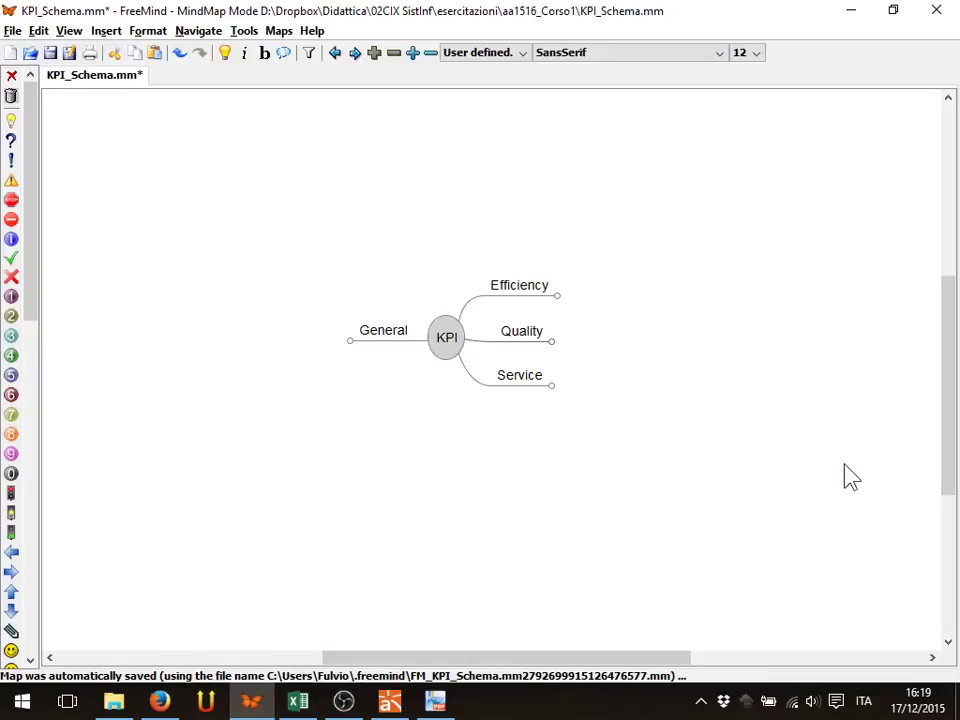
left_click(411, 52)
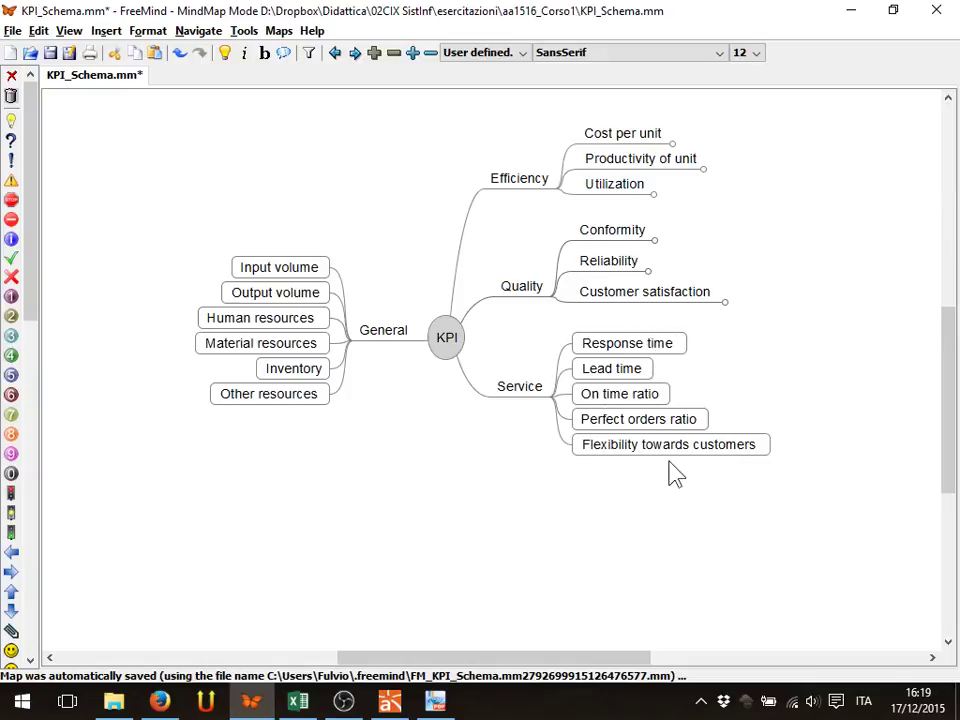
left_click(605, 355)
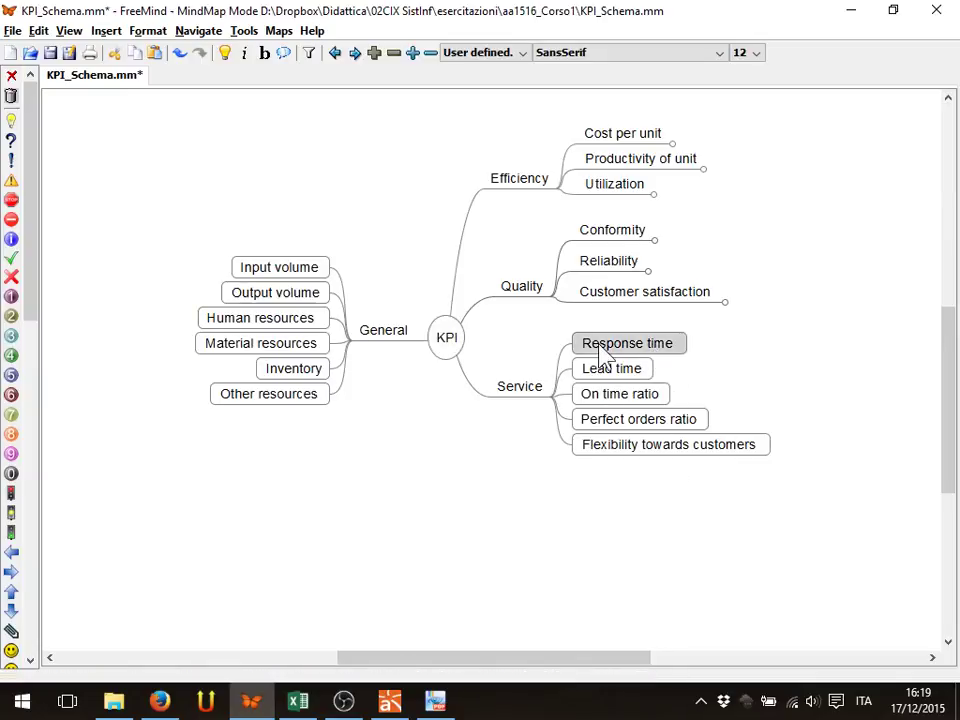
left_click(443, 338)
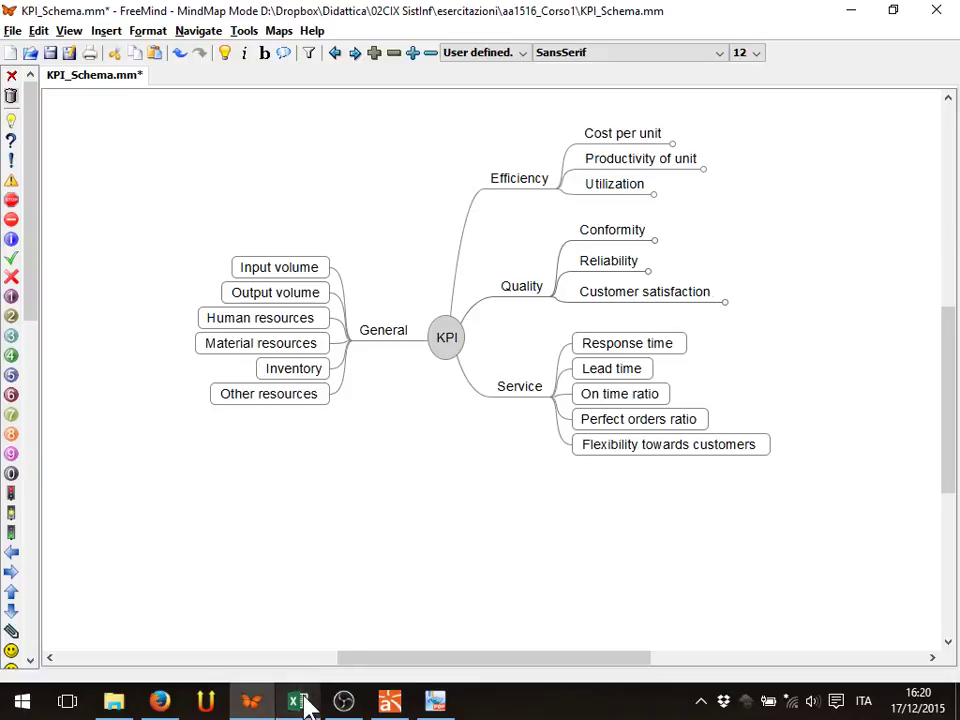
Switch to the KPI_template.xls workbook in Excel and zoom the sheet out to 85%.
mouse_move(307, 705)
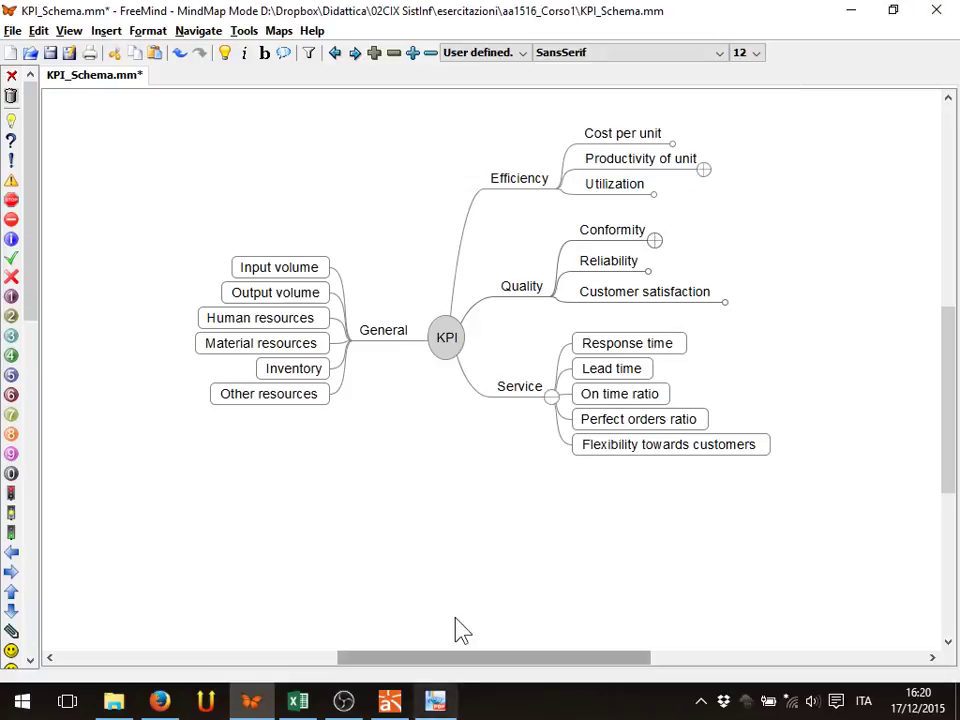
left_click(300, 705)
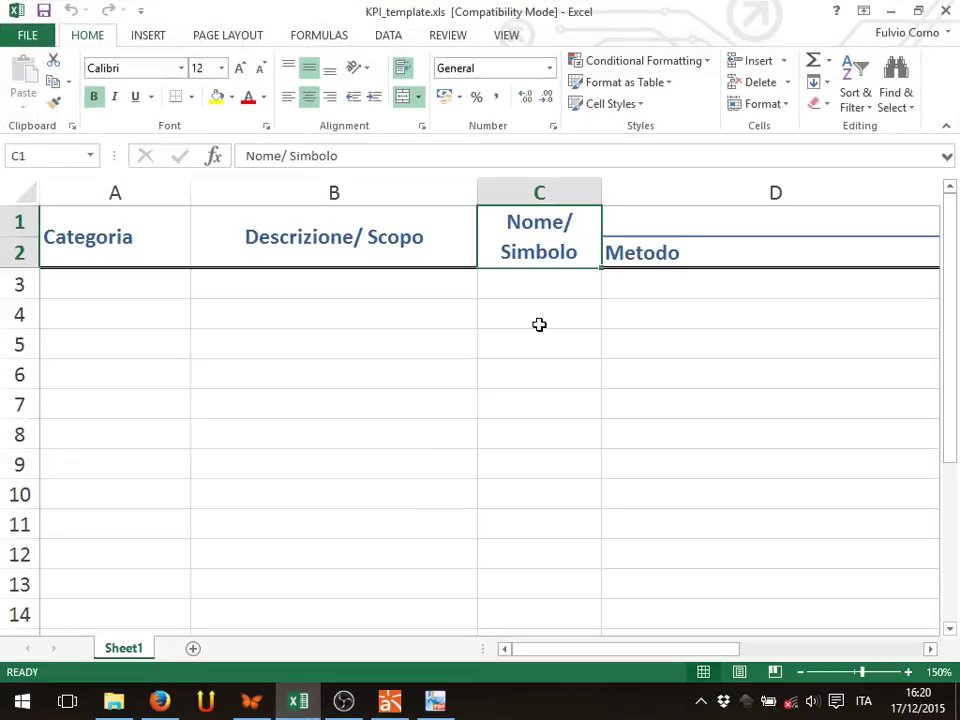
scroll(539, 332, "down", 3)
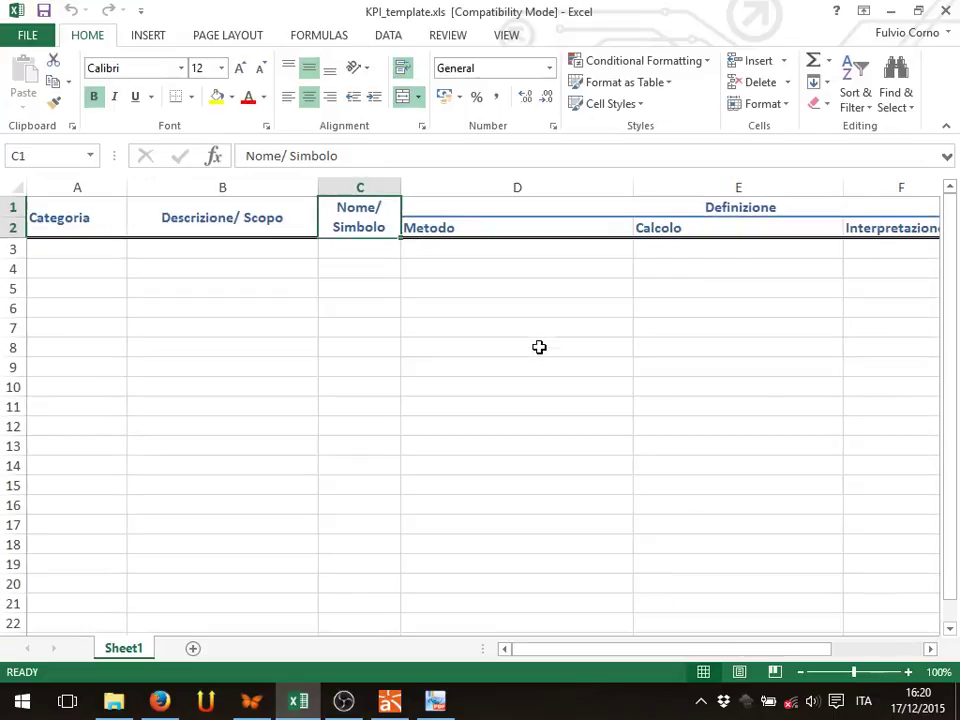
scroll(539, 347, "down", 1)
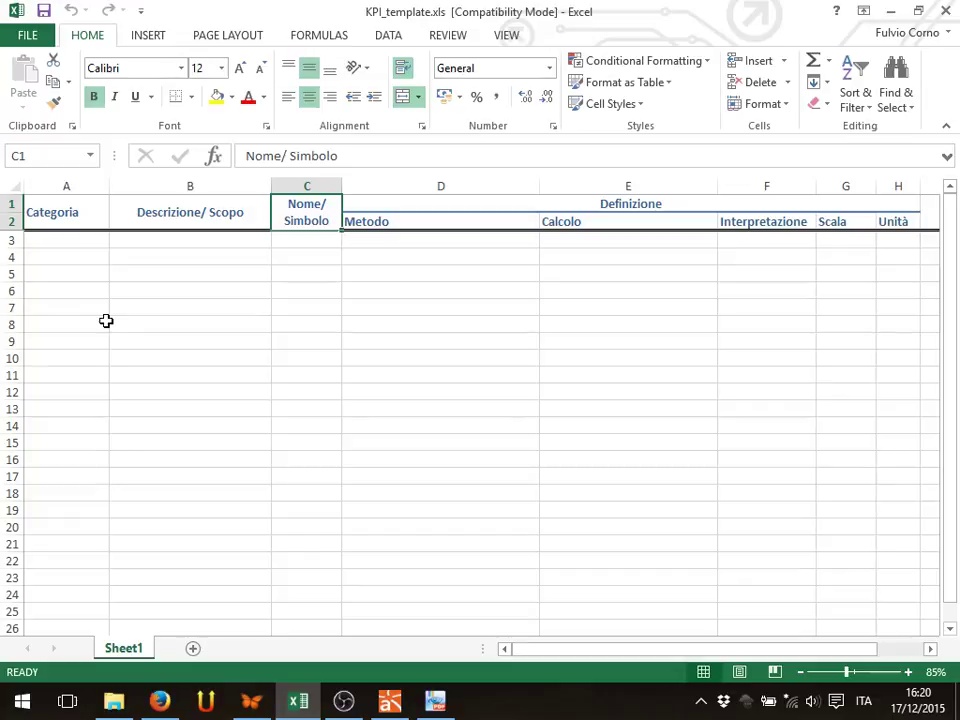
Compare the Categoria column of the template with the KPI categories in the FreeMind map, returning to Excel.
left_click(79, 207)
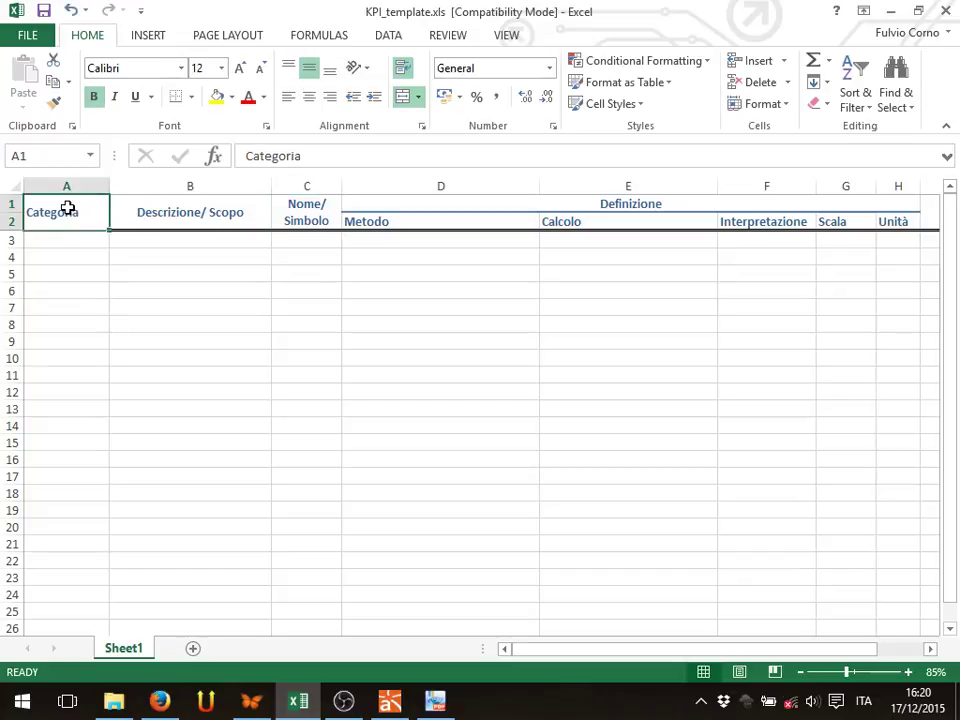
key("alt+Tab")
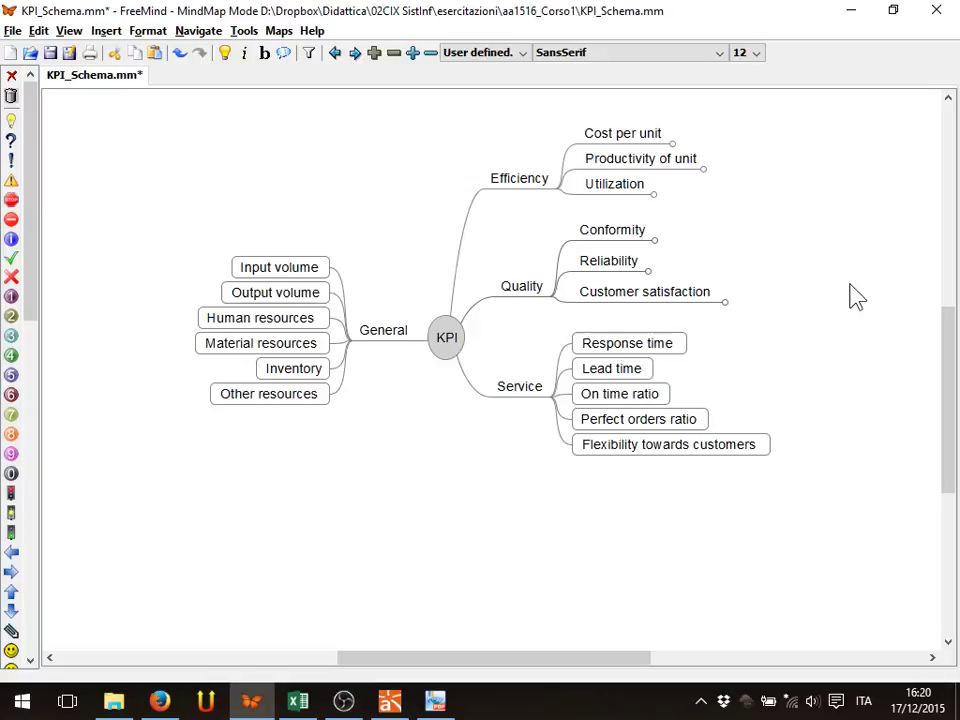
key("alt+Tab")
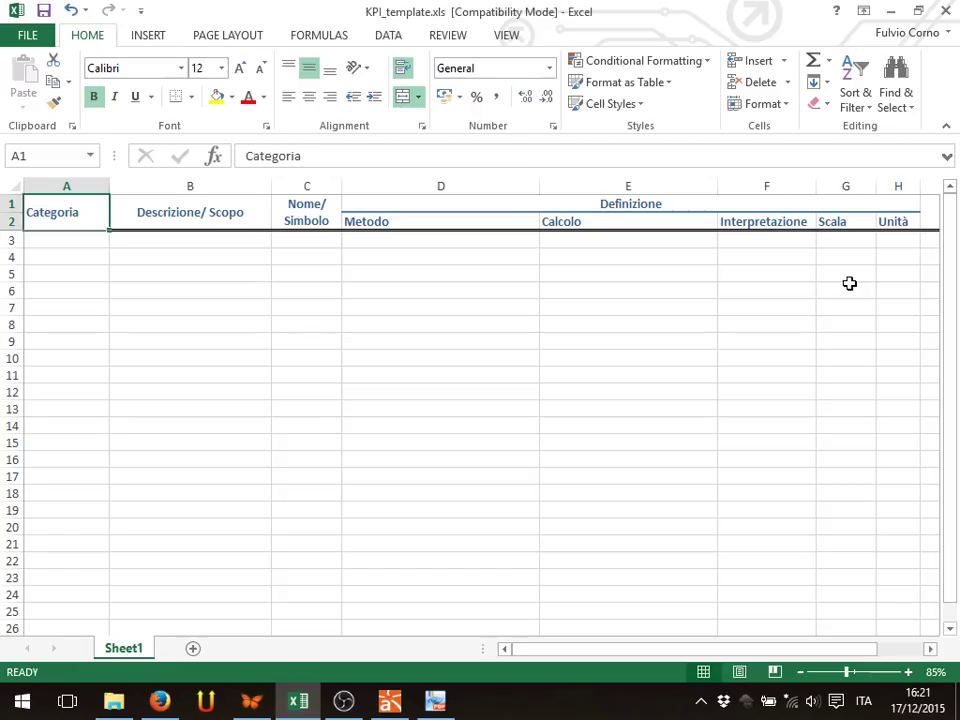
left_click(47, 243)
left_click(52, 258)
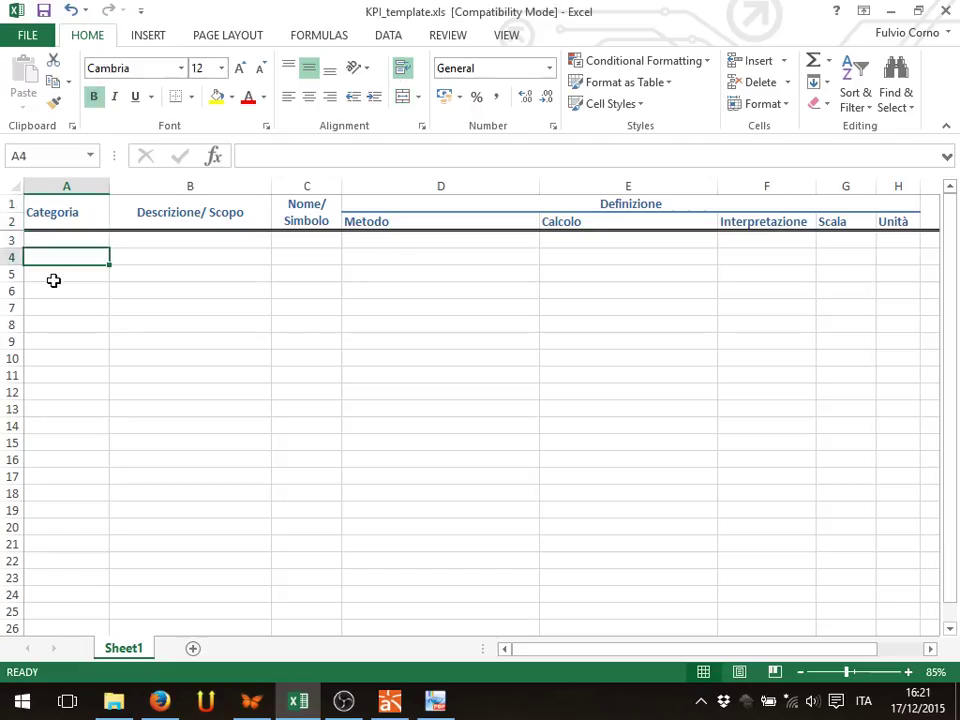
left_click(52, 290)
left_click(52, 310)
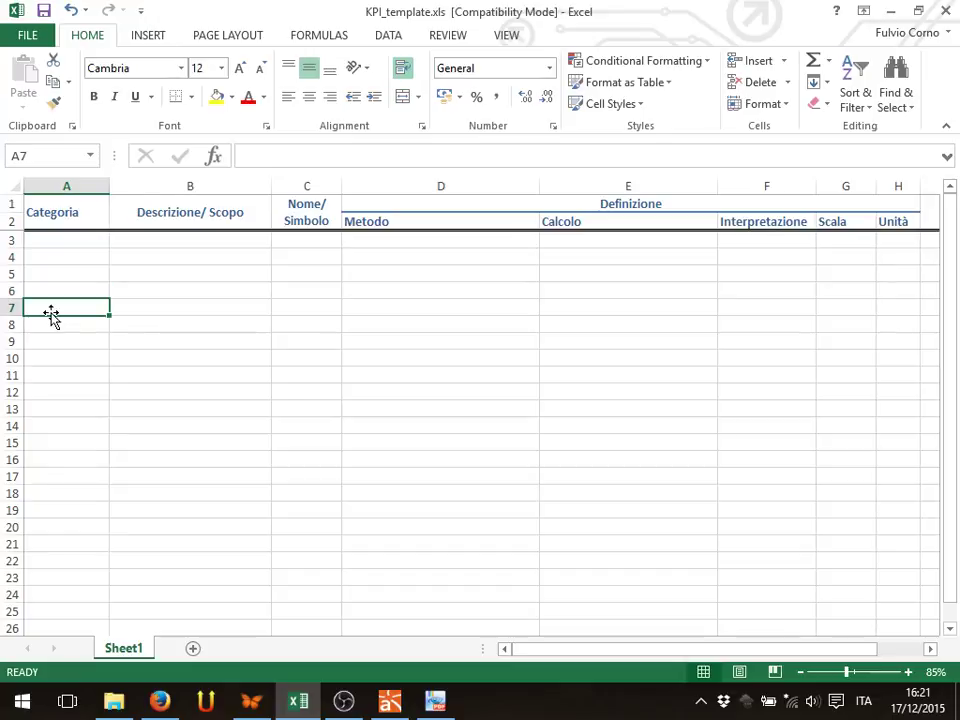
Review the template's Descrizione/Scopo, Nome/Simbolo, Definizione and Fonte column headers.
left_click(186, 210)
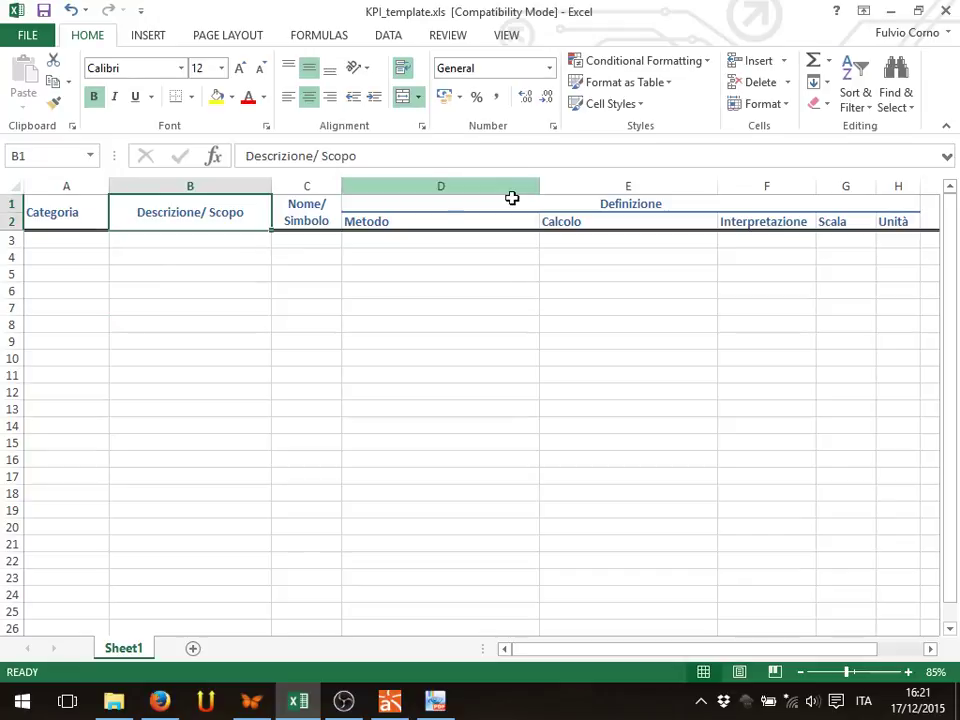
left_click(325, 211)
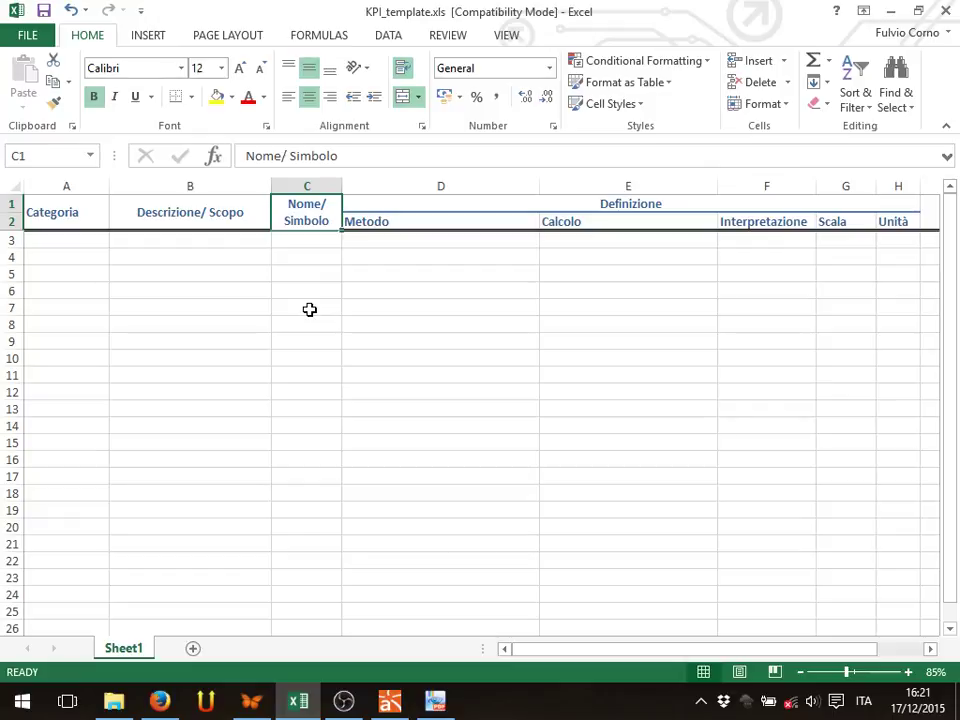
left_click_drag(645, 658, 696, 664)
left_click(579, 201)
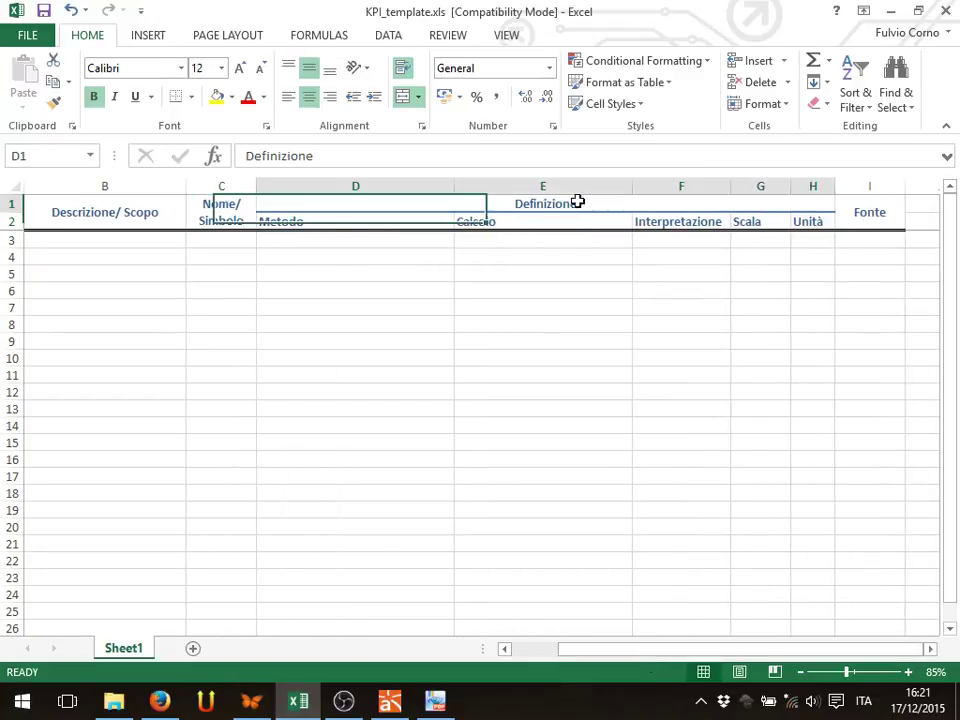
left_click(857, 209)
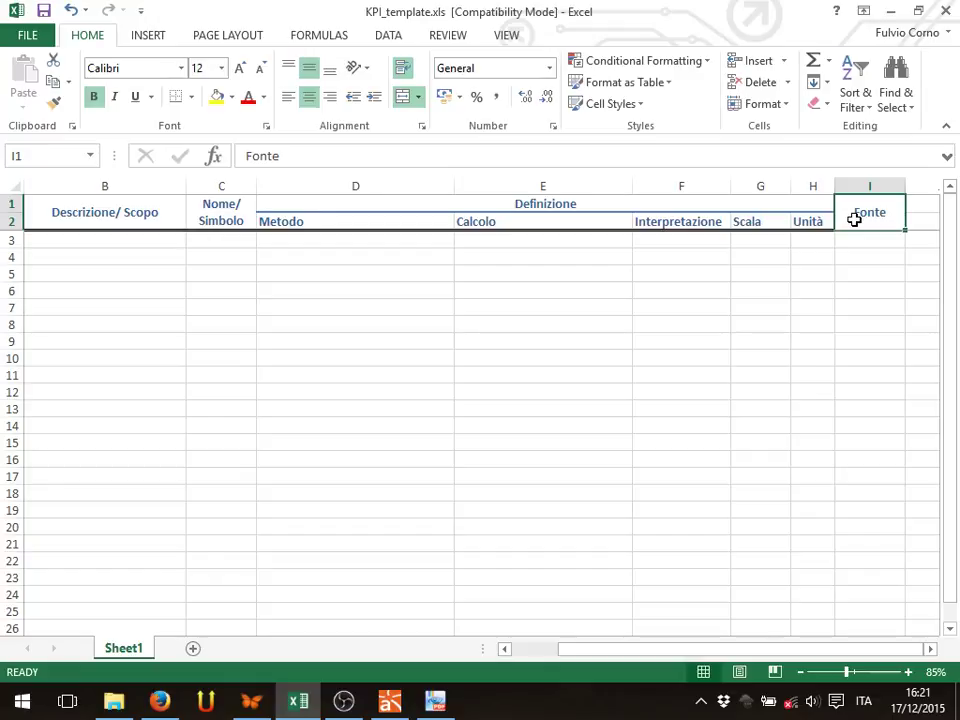
left_click(596, 206)
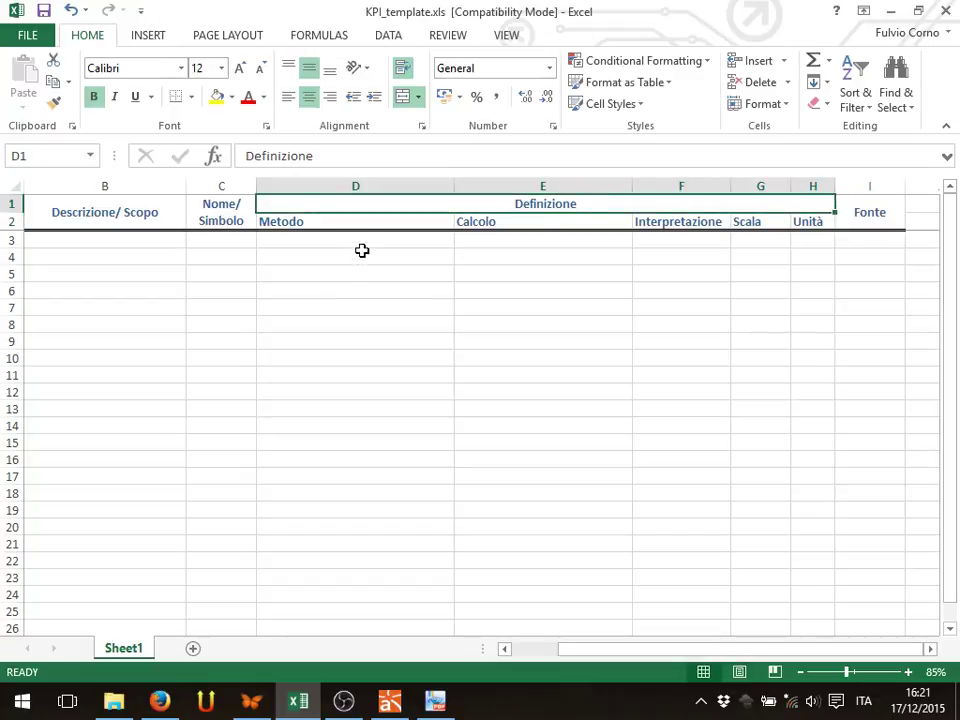
Examine the Definizione section's cells as a whole and by subcolumn: Metodo, Calcolo, Interpretazione, Scala and Unità.
left_click_drag(364, 242, 783, 384)
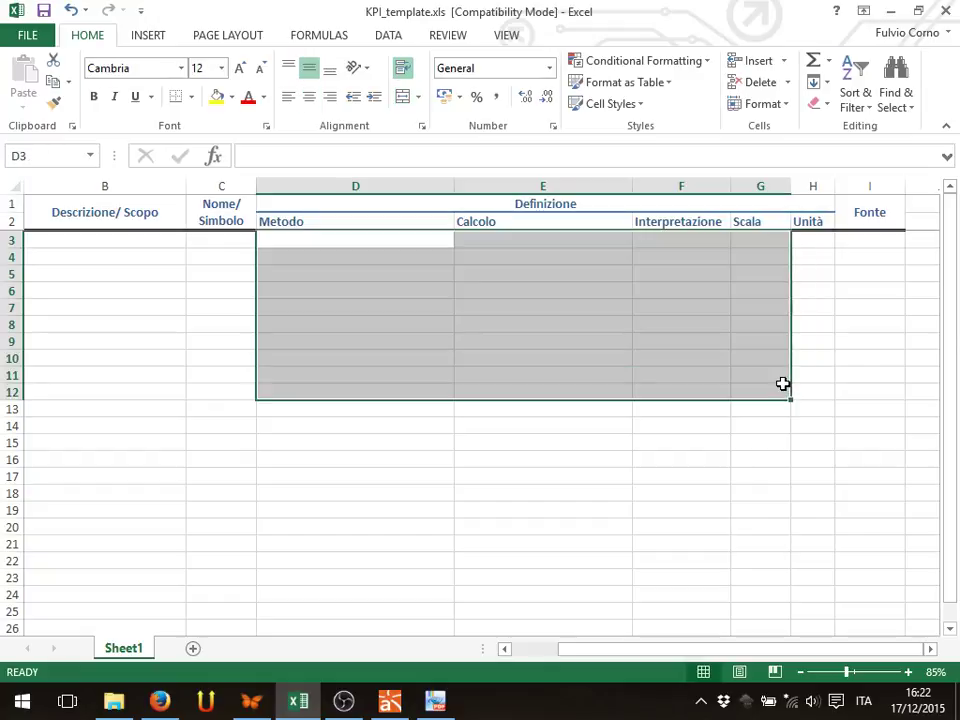
left_click(801, 377)
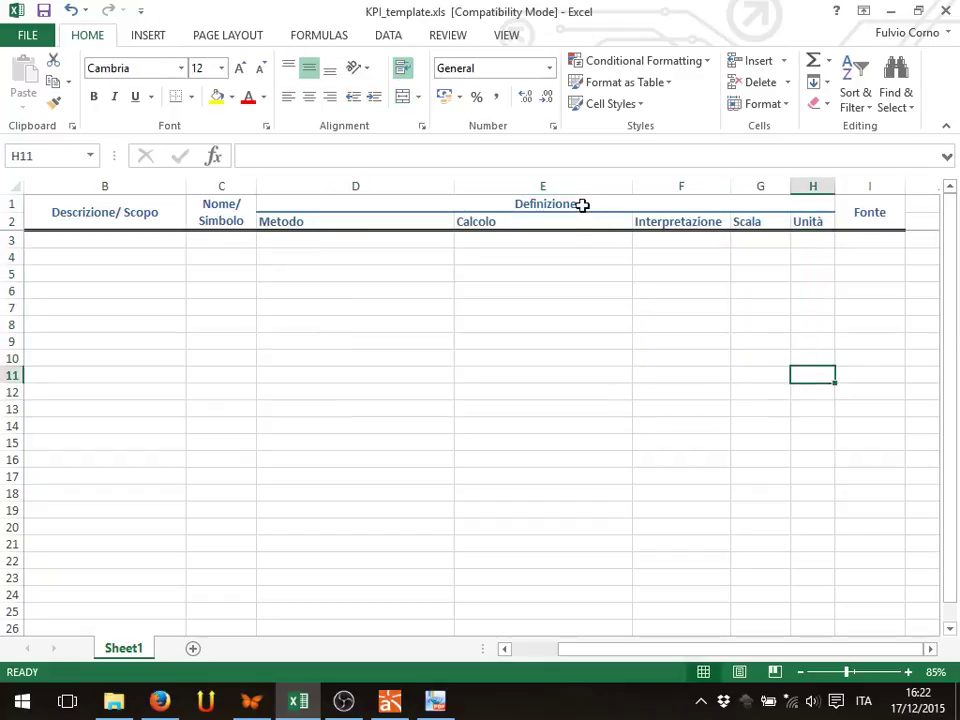
left_click(582, 205)
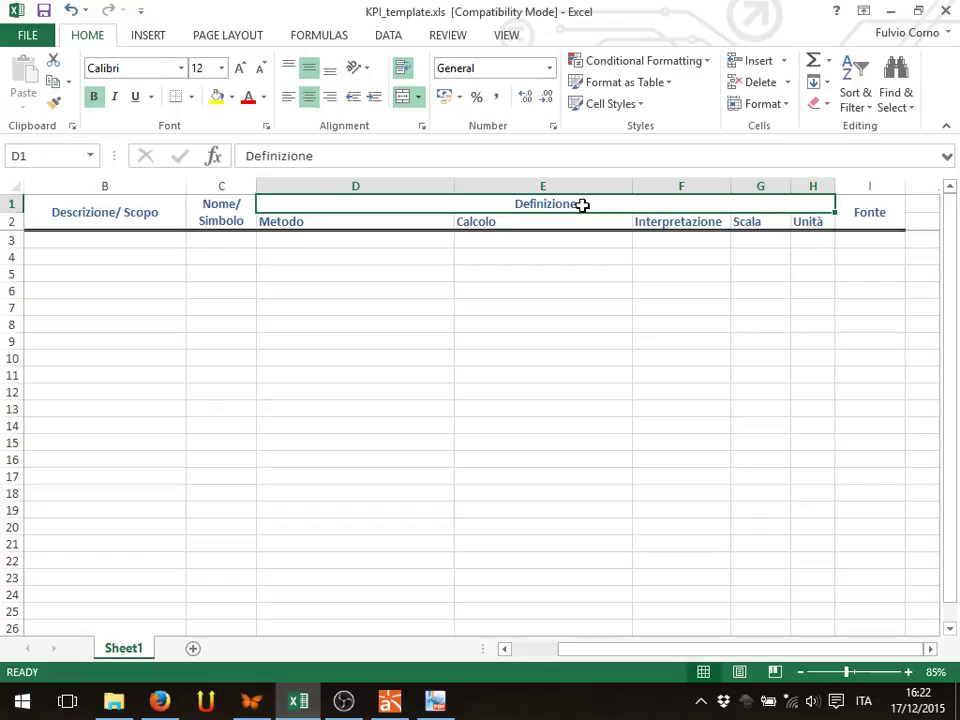
left_click_drag(377, 255, 364, 359)
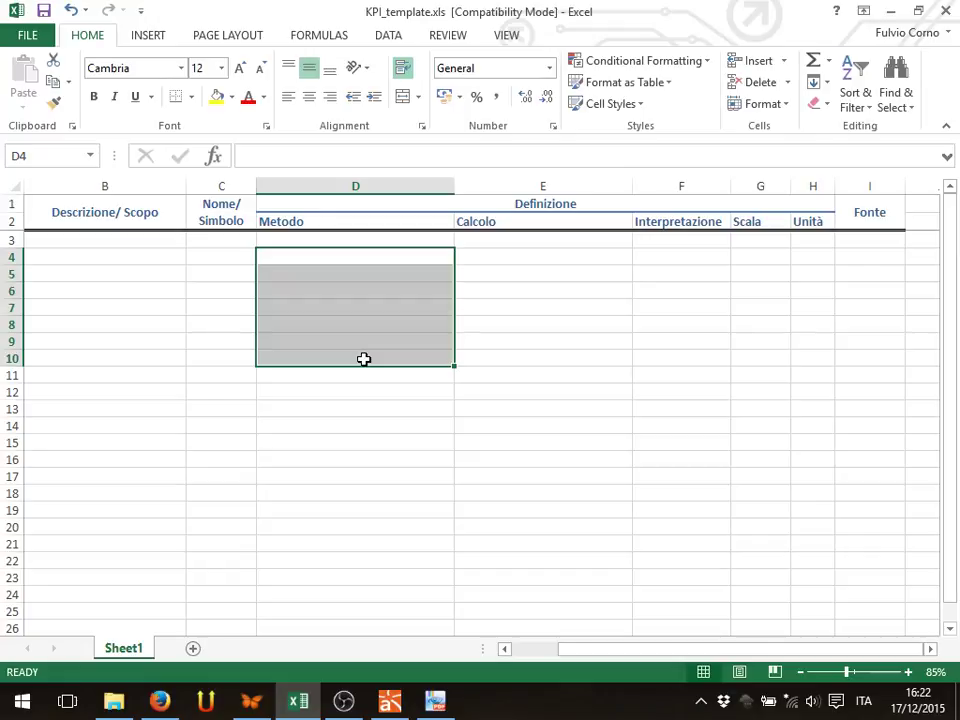
left_click_drag(572, 257, 564, 366)
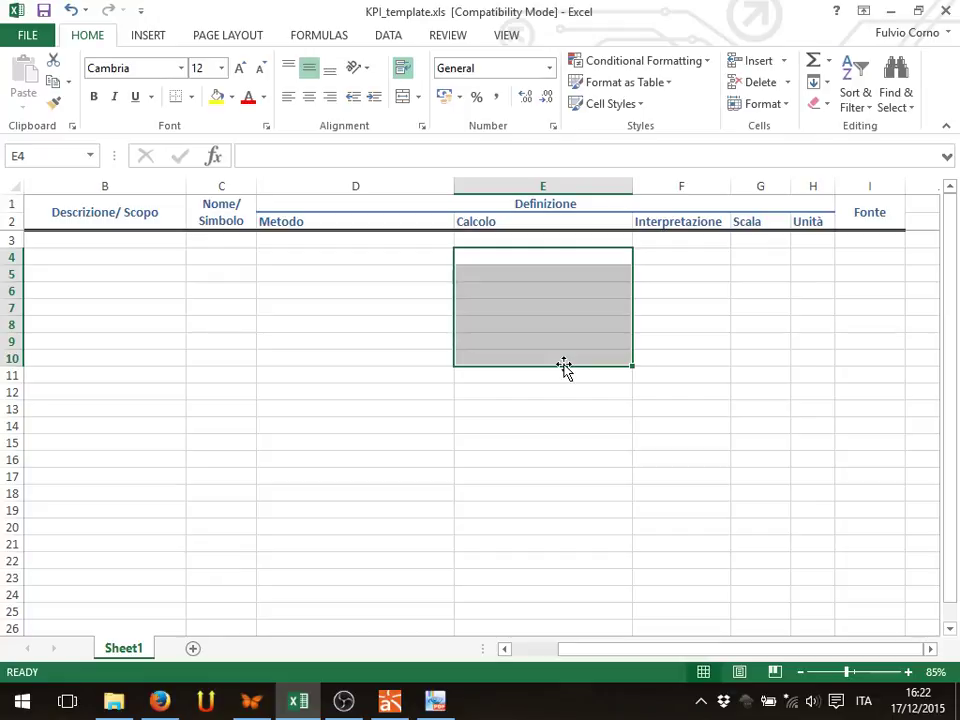
left_click(688, 261)
left_click_drag(689, 323, 686, 375)
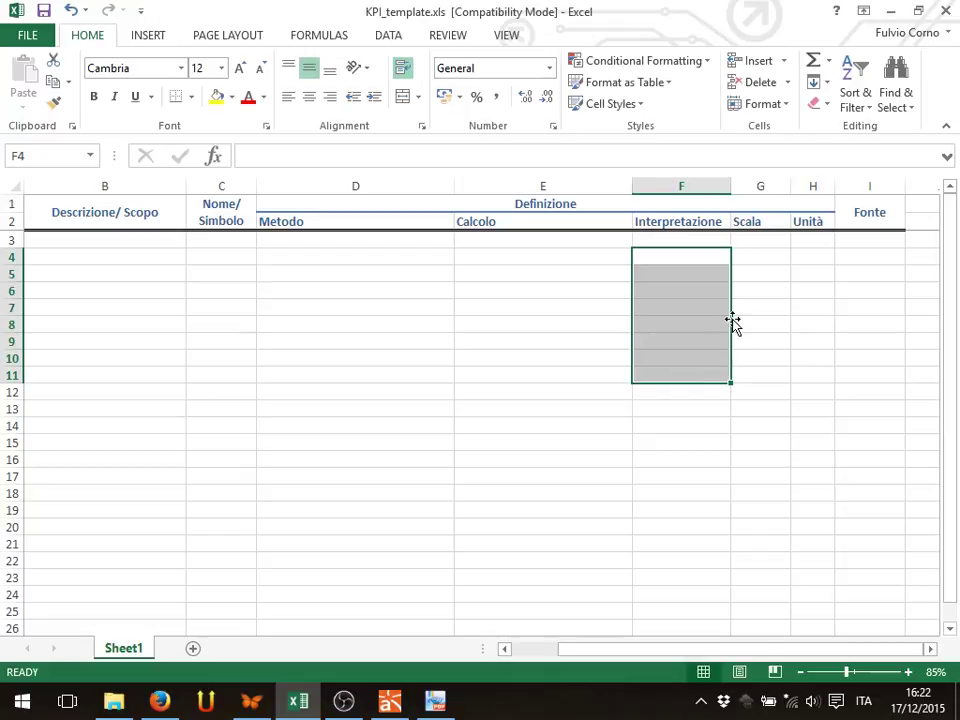
left_click_drag(752, 276, 735, 377)
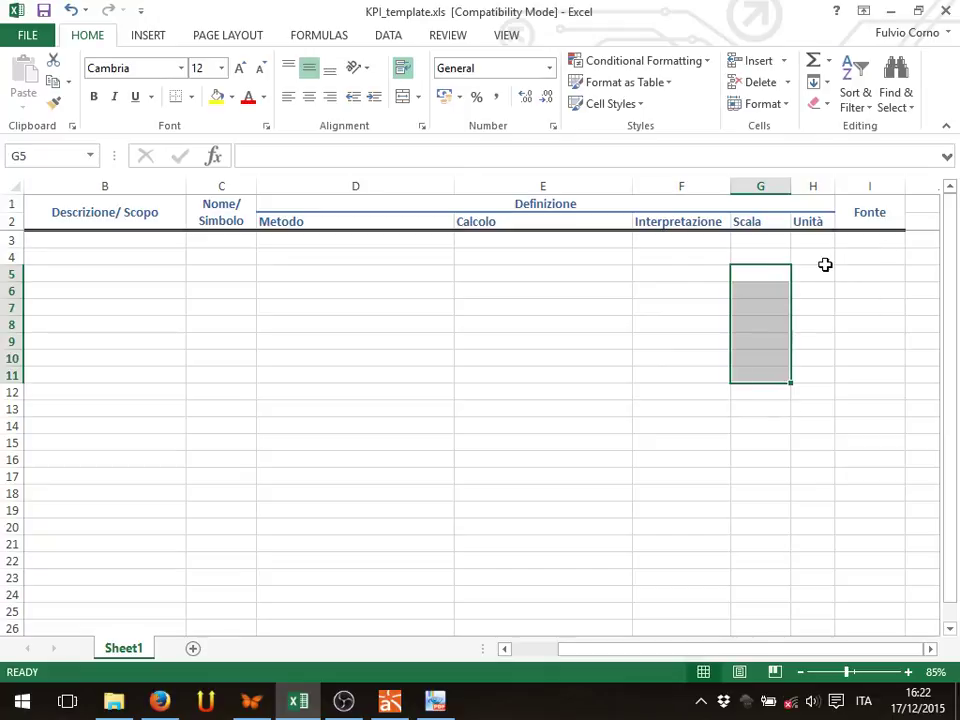
left_click_drag(815, 258, 797, 380)
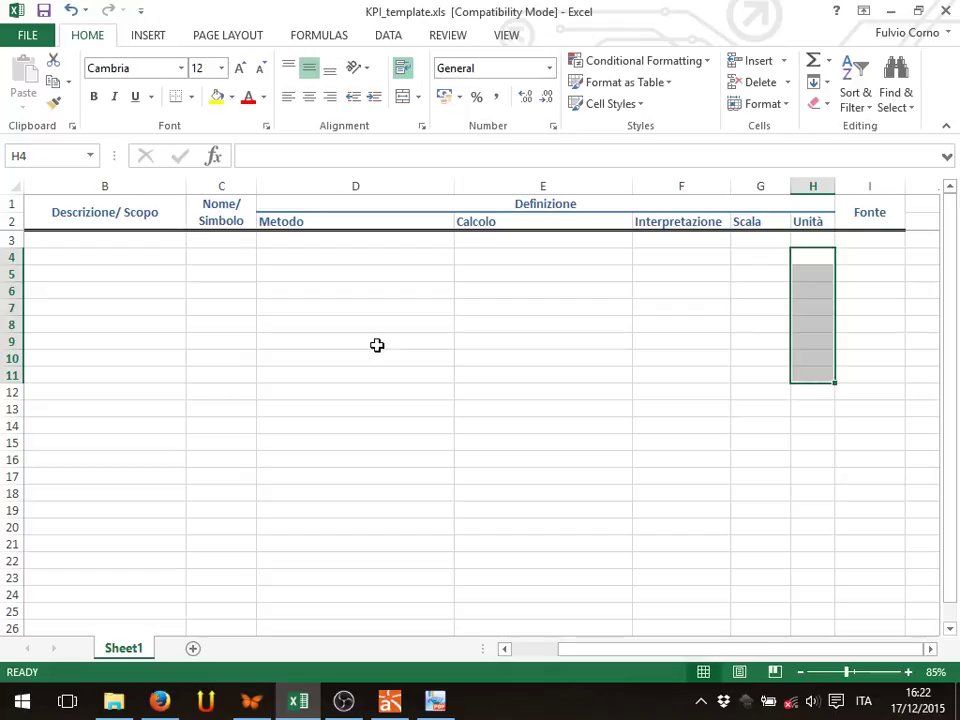
Review the empty rows under Descrizione/Scopo and Metodo, and select the first Categoria cell, A3.
left_click_drag(702, 658, 664, 654)
left_click_drag(221, 345, 221, 477)
left_click_drag(440, 324, 474, 487)
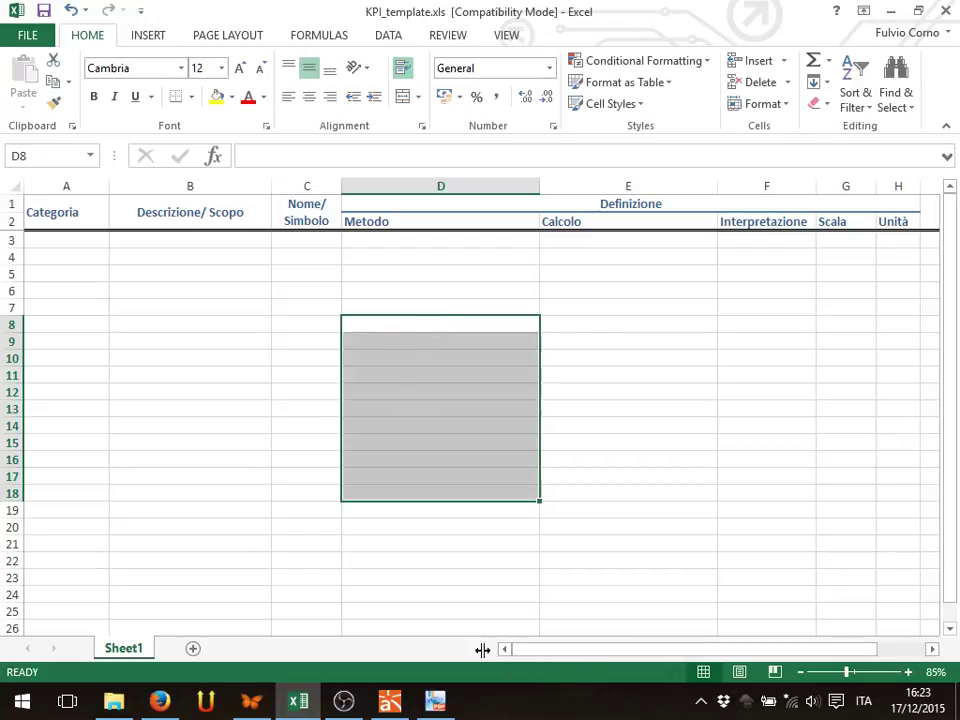
left_click_drag(484, 648, 448, 635)
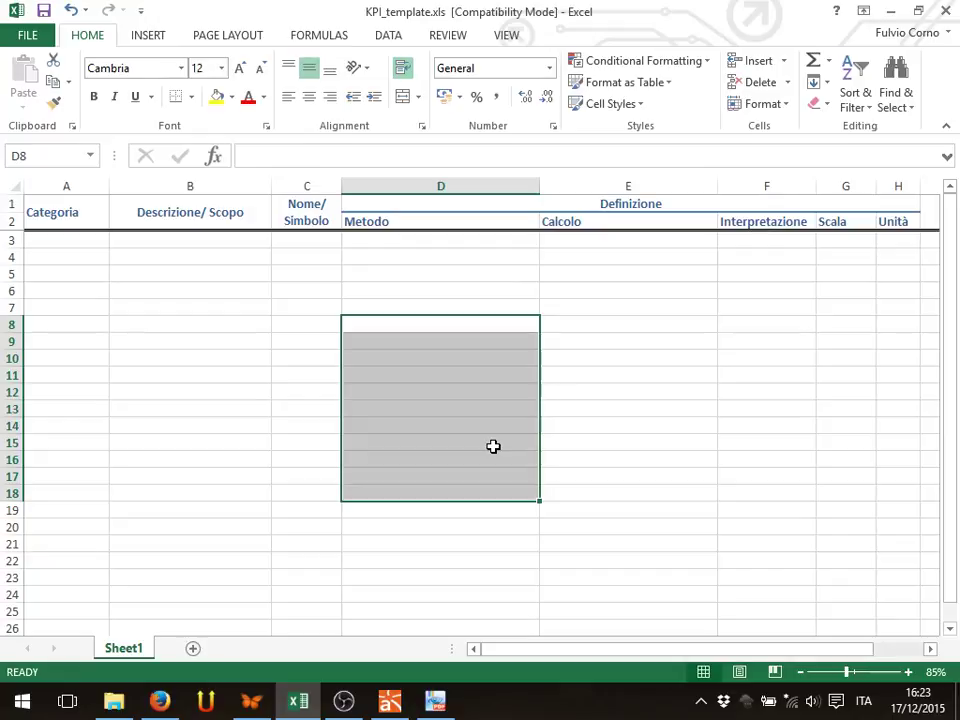
left_click(118, 256)
left_click(95, 243)
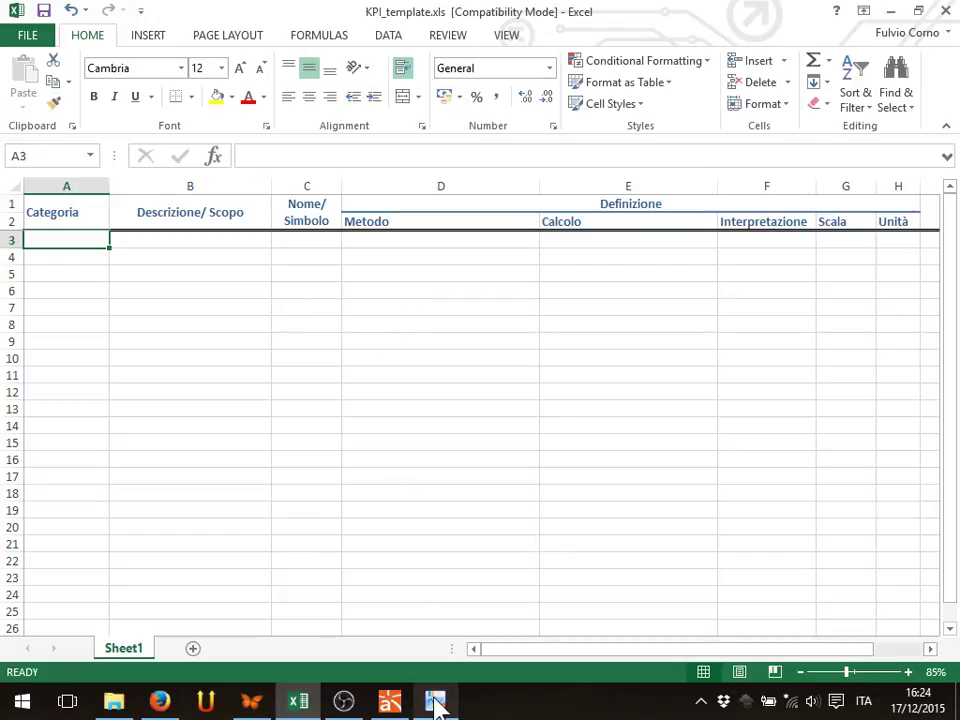
Switch to PDF-XChange Viewer and read the Tuber scenario under Parte 1 of the Essercitazione 8-10-15 document.
mouse_move(437, 708)
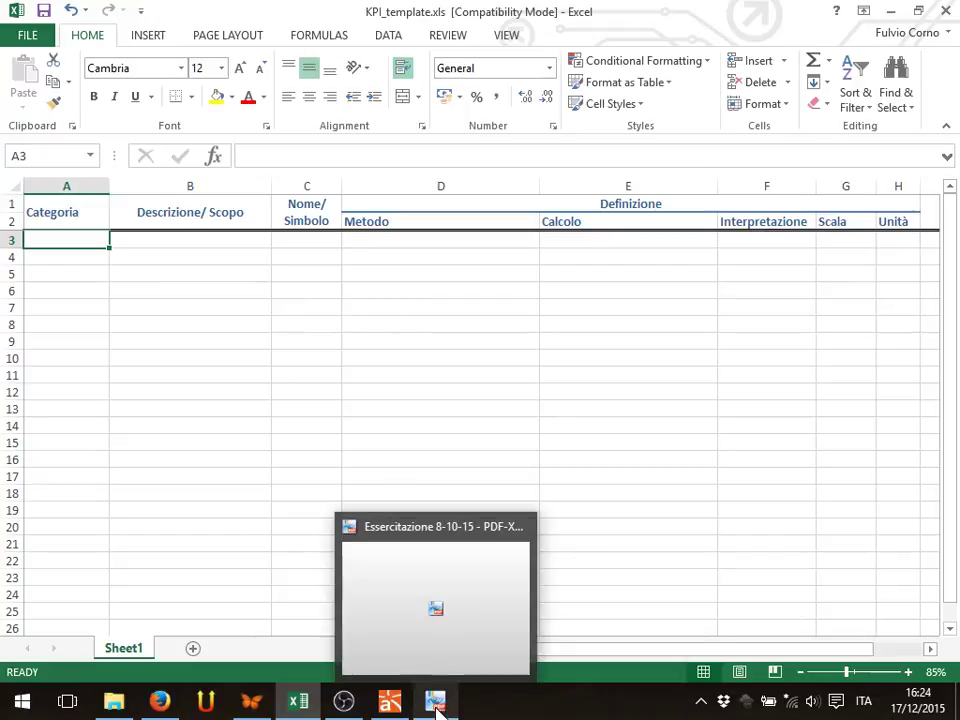
left_click(437, 705)
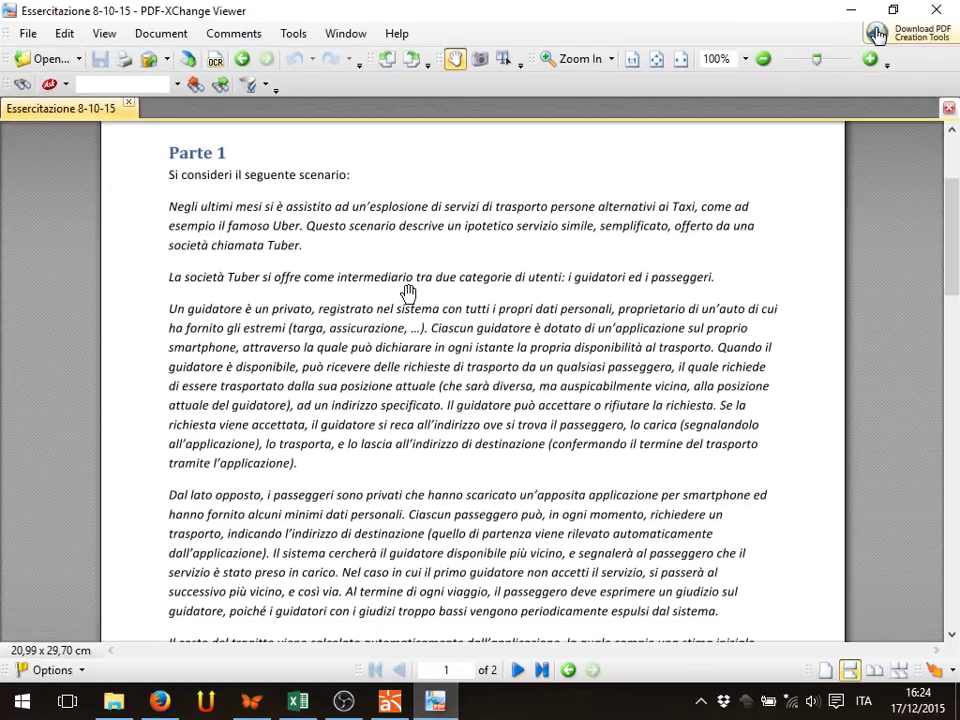
scroll(430, 243, "down", 1)
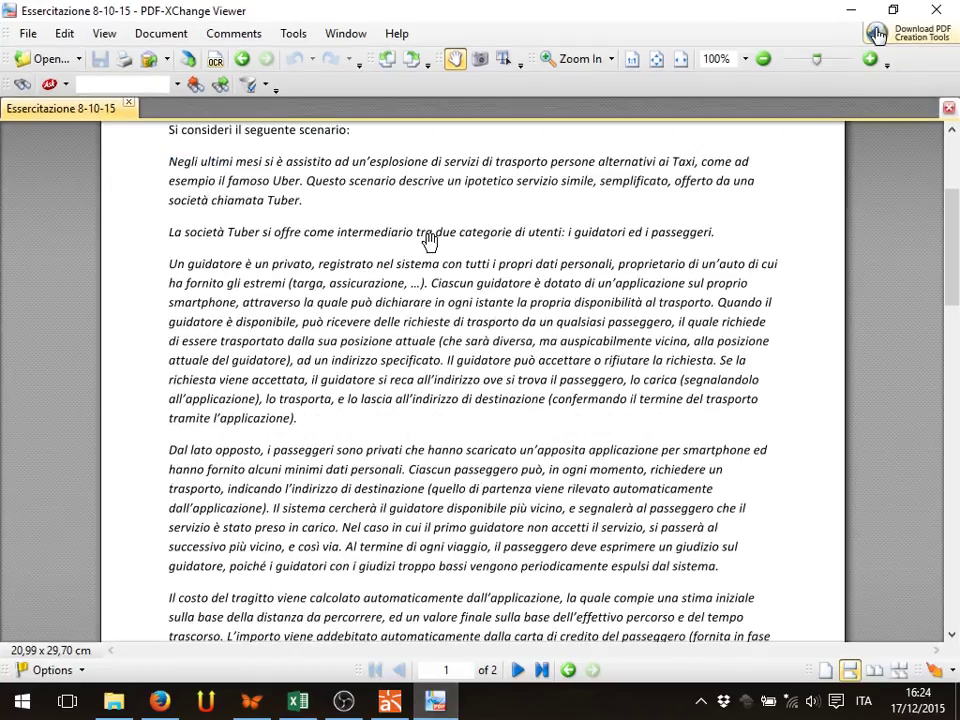
scroll(430, 243, "up", 1)
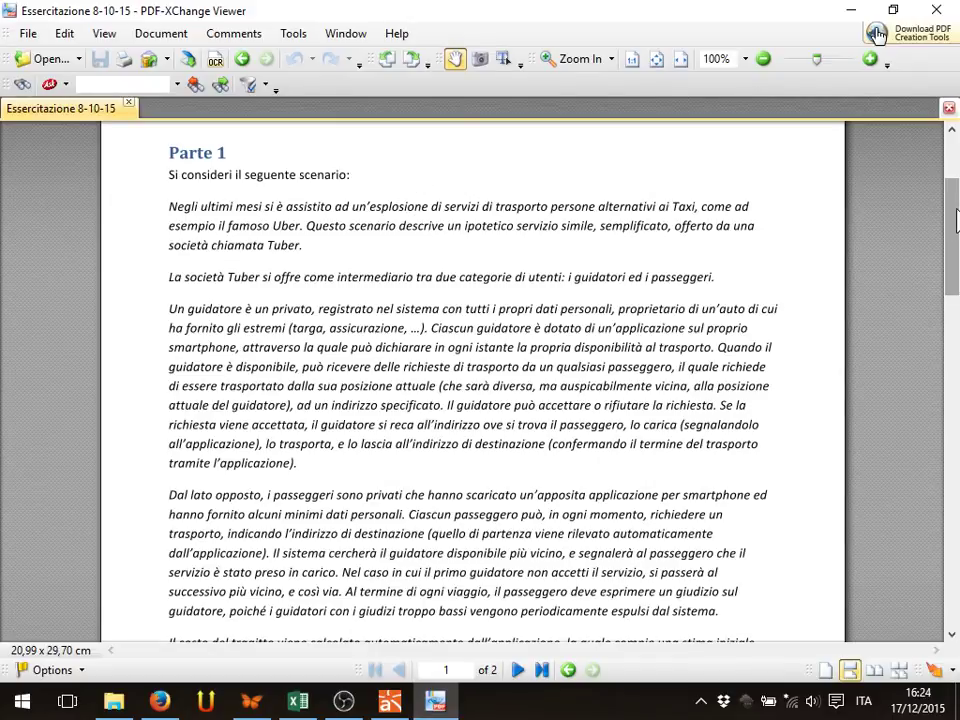
left_click_drag(955, 222, 955, 225)
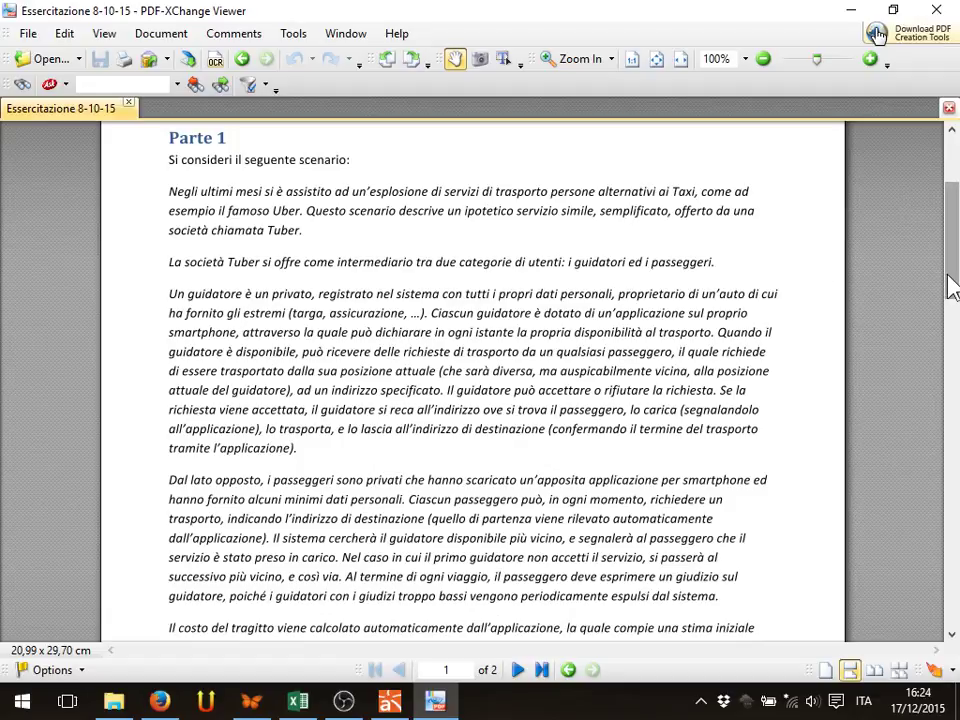
left_click_drag(952, 285, 953, 284)
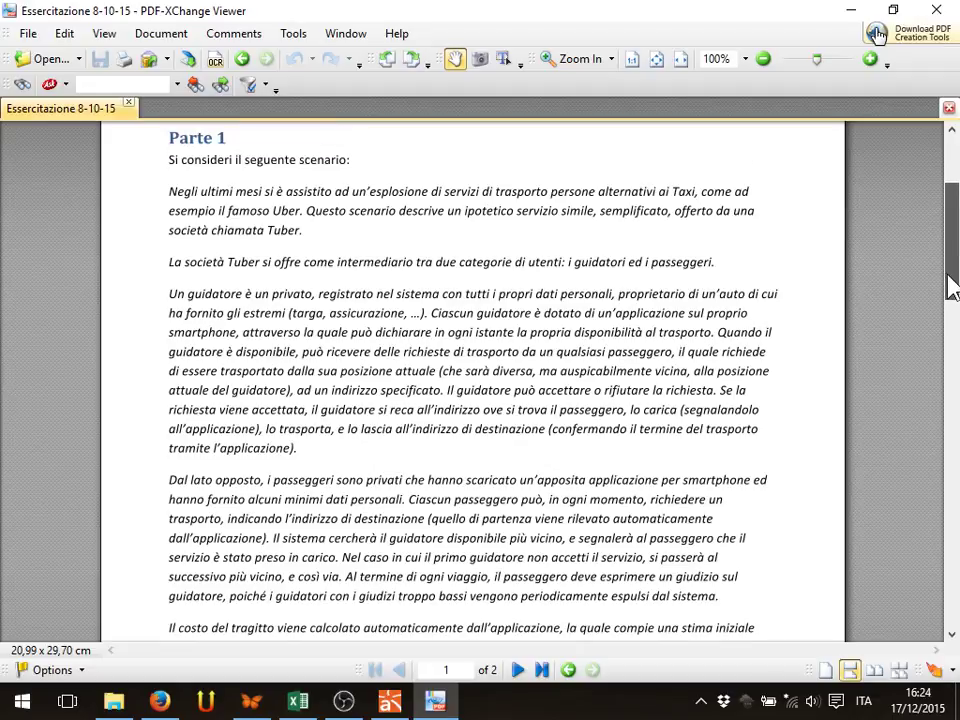
Switch to Astah, hide the project structure pane and review the Trasporto and Pagamento guidatori activity diagrams.
left_click(390, 703)
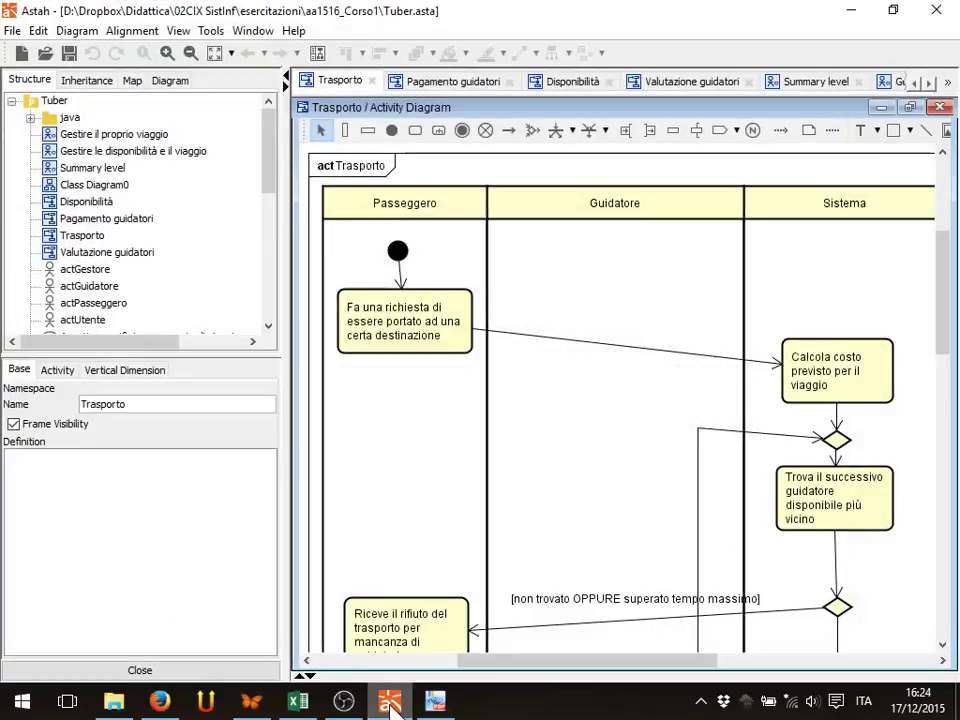
left_click(285, 78)
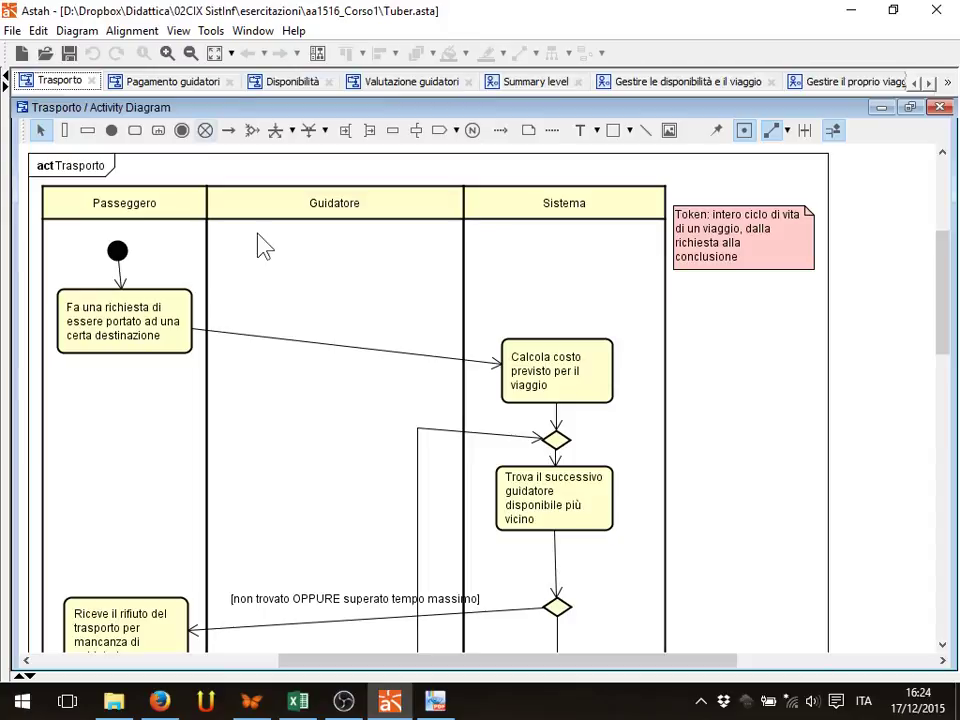
left_click(176, 84)
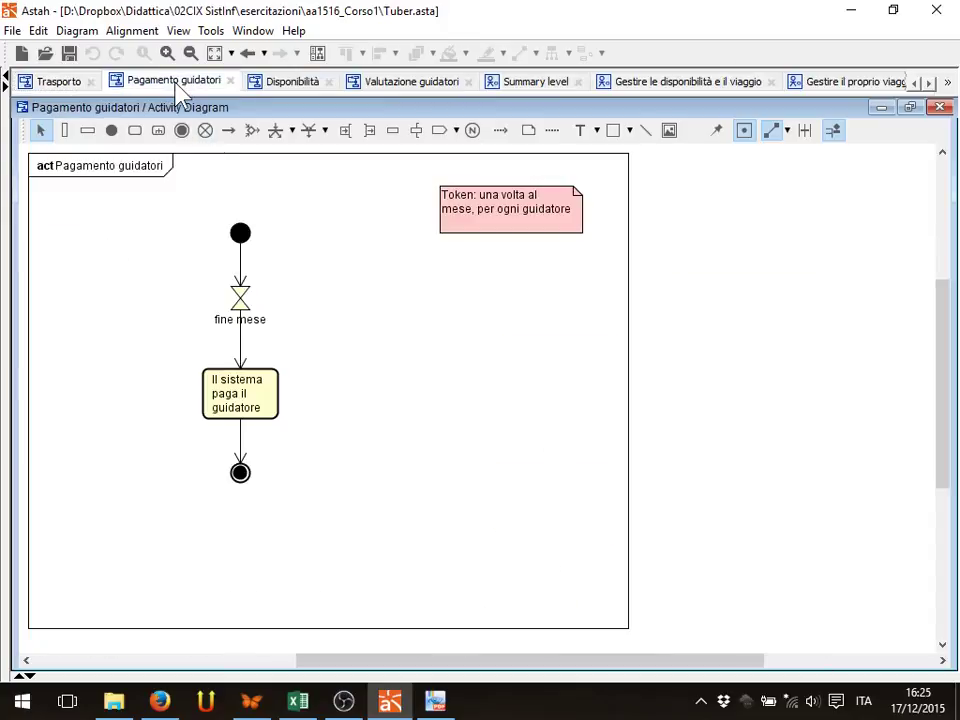
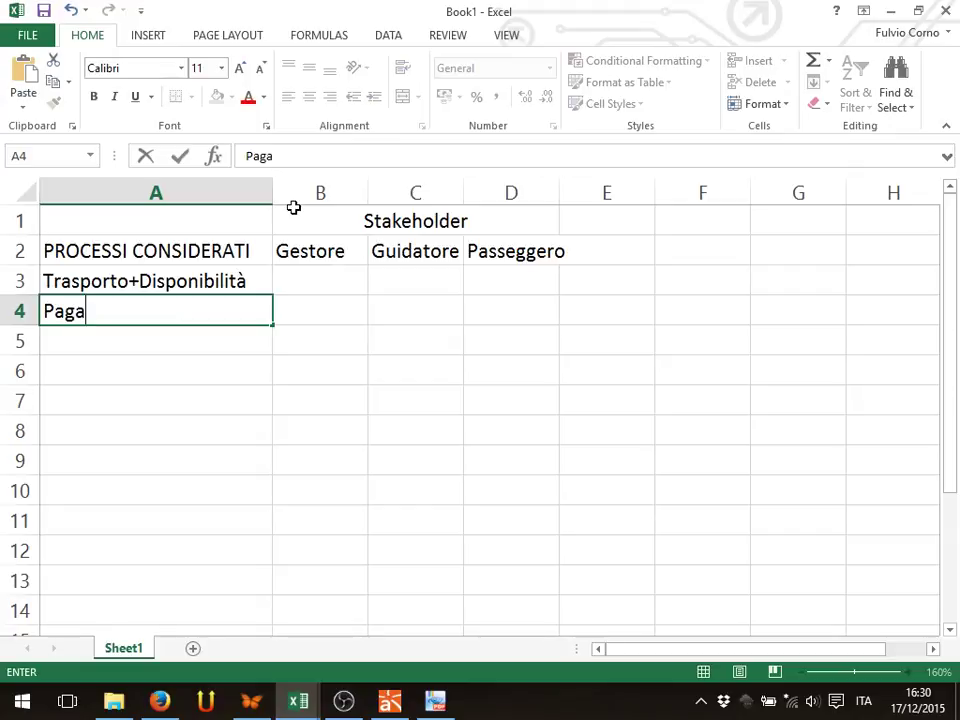
Enter "Pagamento guidatori" as the process in cell A4 under PROCESSI CONSIDERATI.
type("datori")
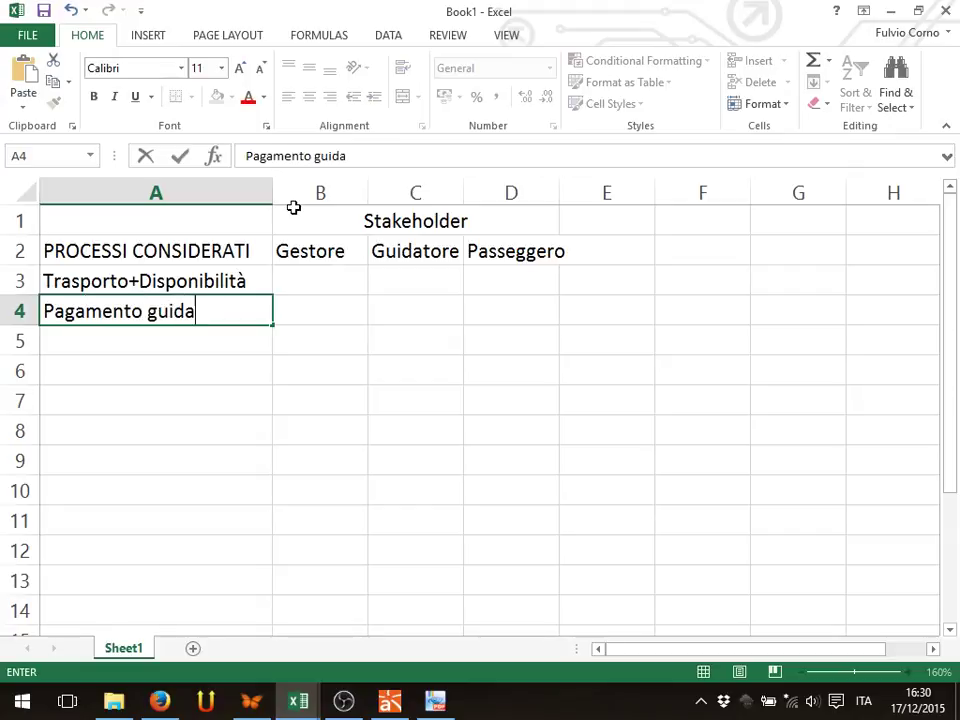
key("Return")
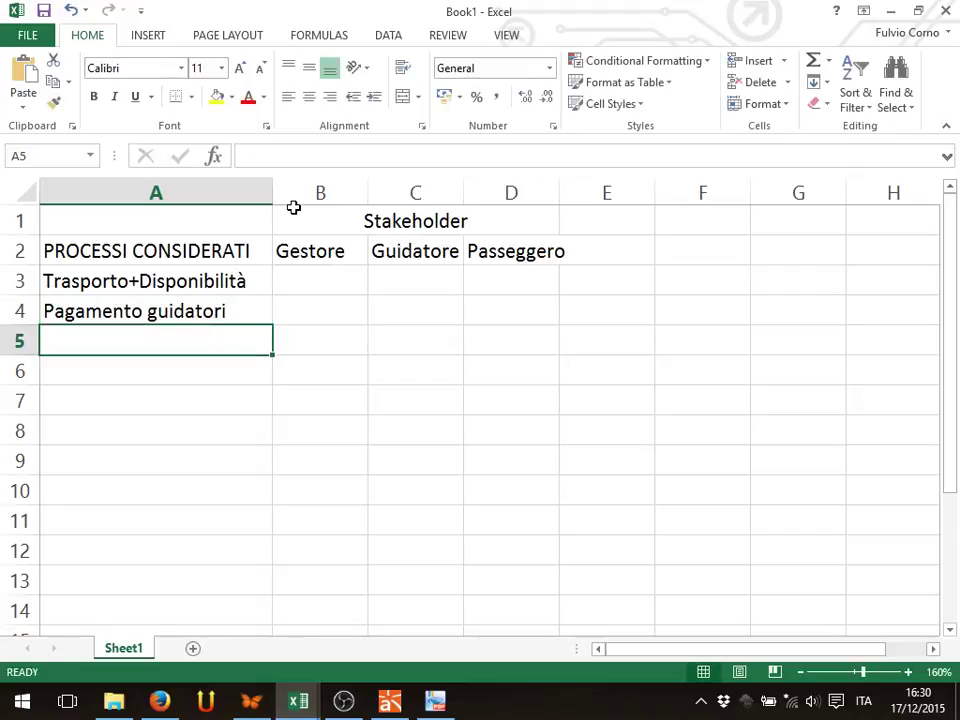
Compare the Valutazione guidatori, Disponibilità and Pagamento guidatori activity diagrams in Astah to decide which process to list.
key("alt+Tab")
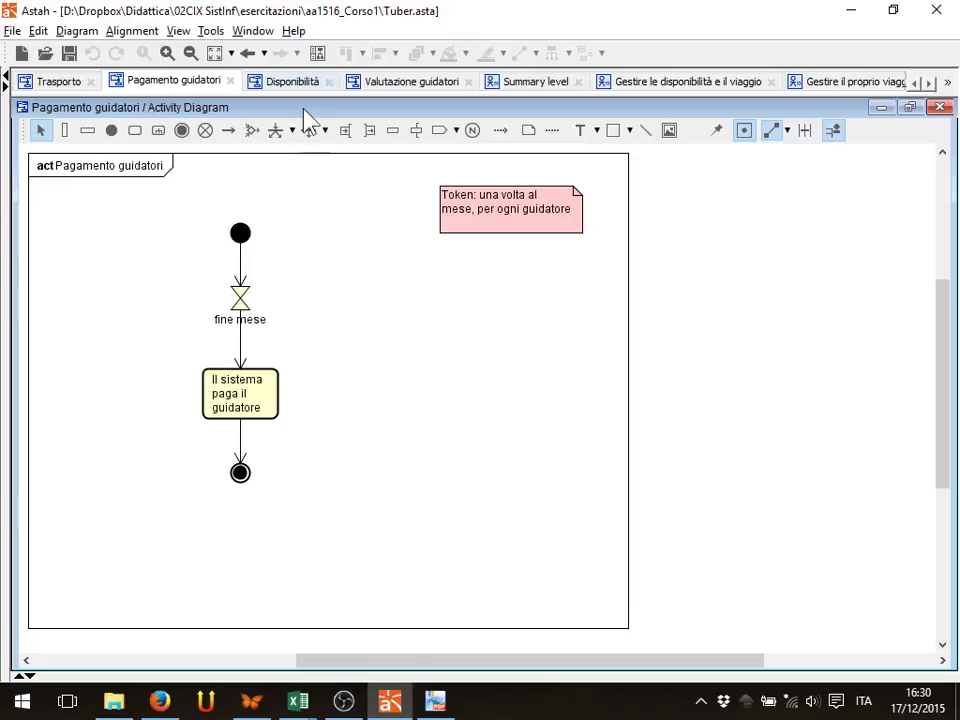
left_click(403, 82)
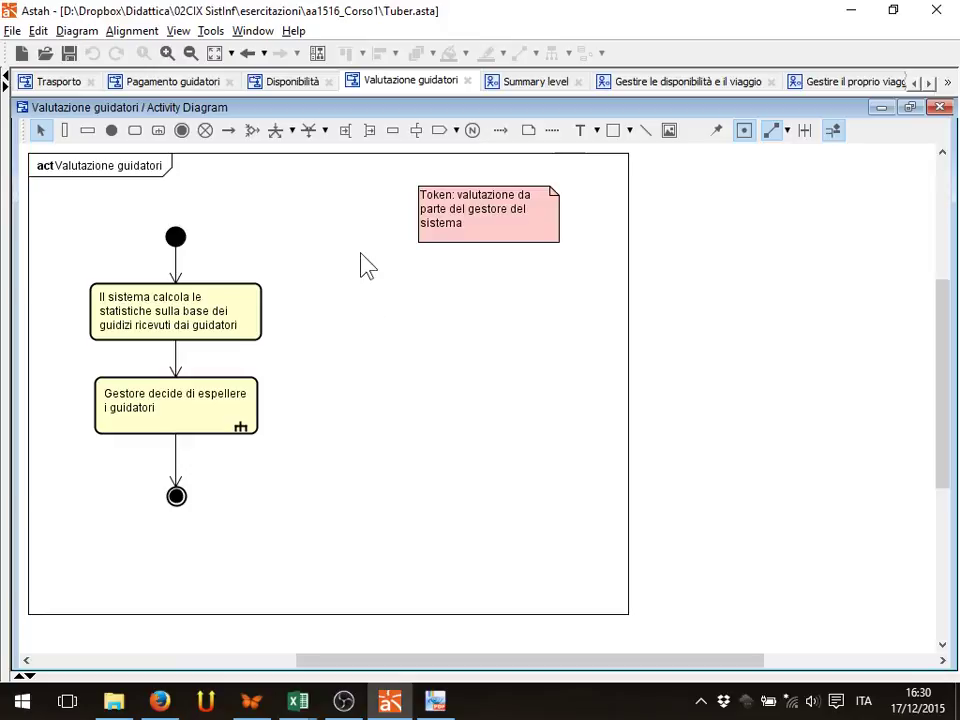
key("alt")
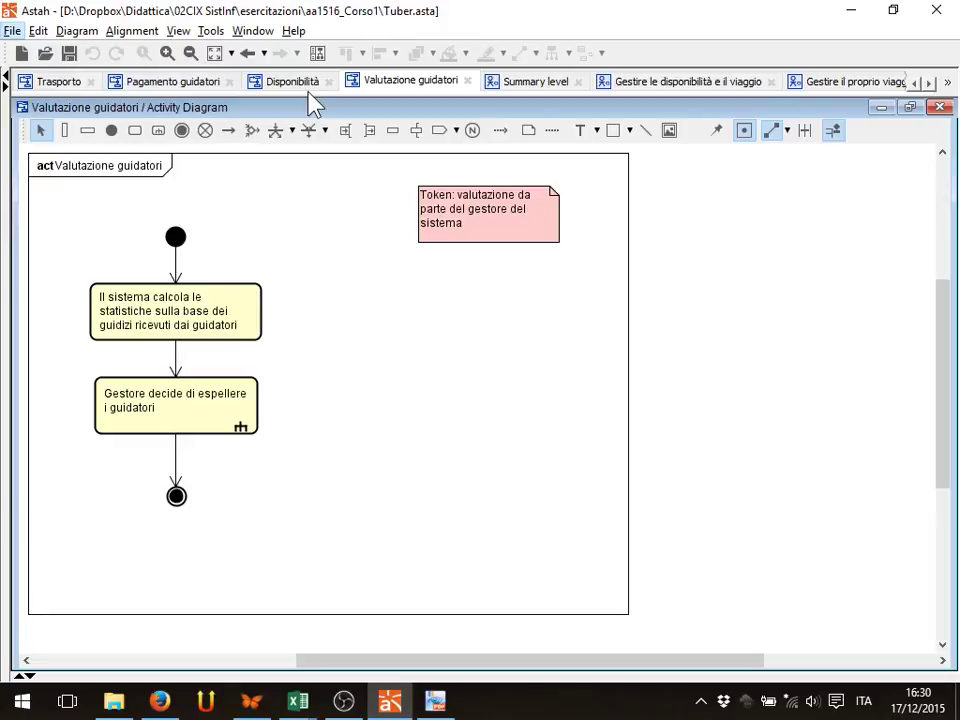
key("Escape")
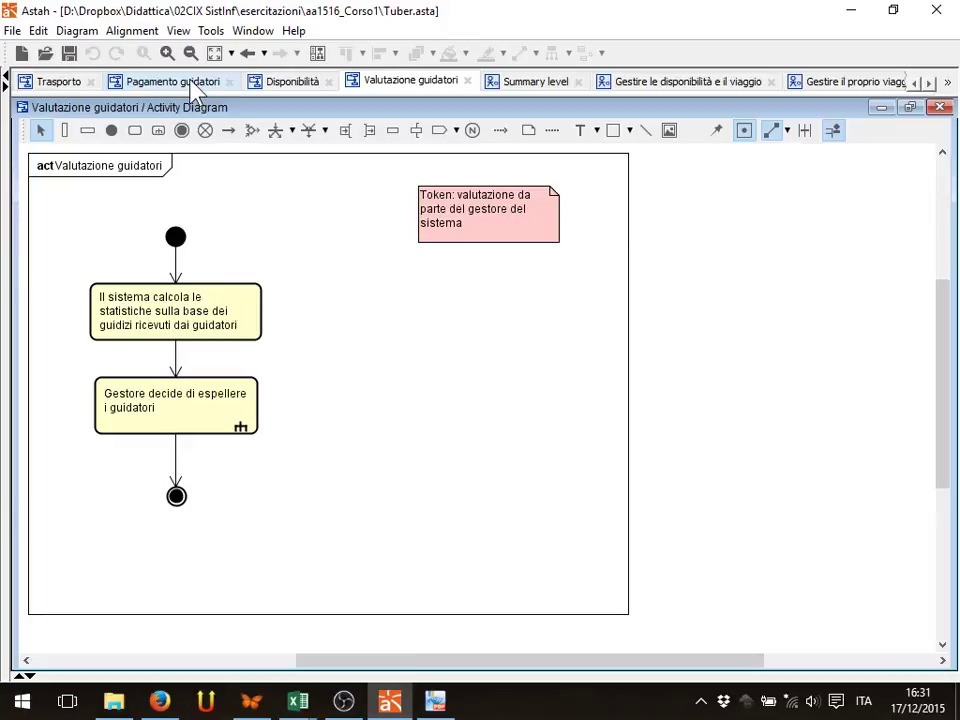
left_click(287, 84)
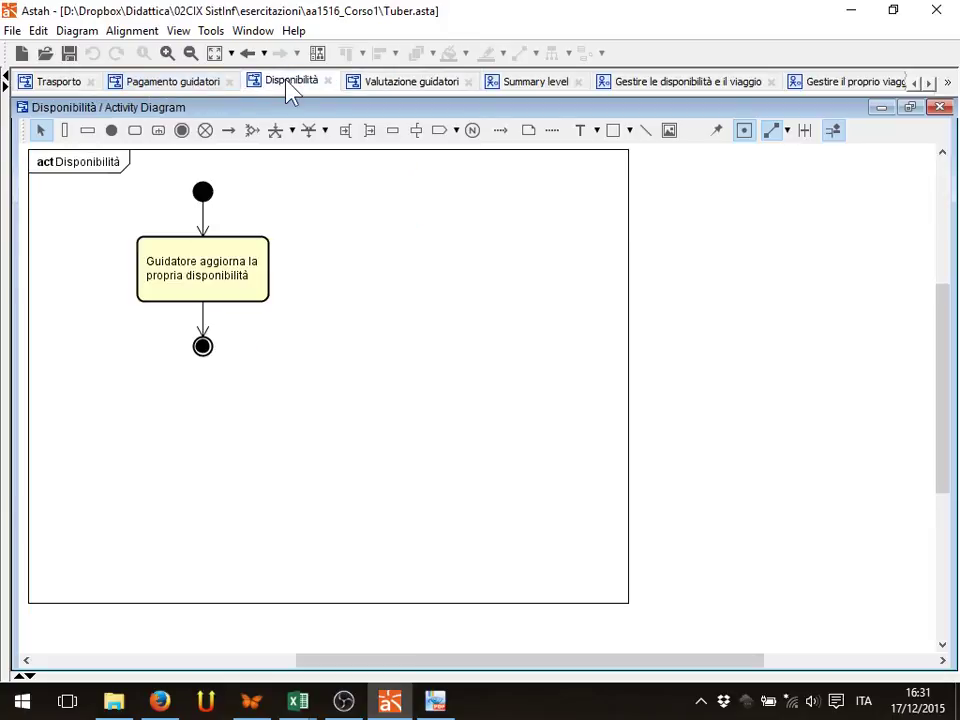
left_click(184, 82)
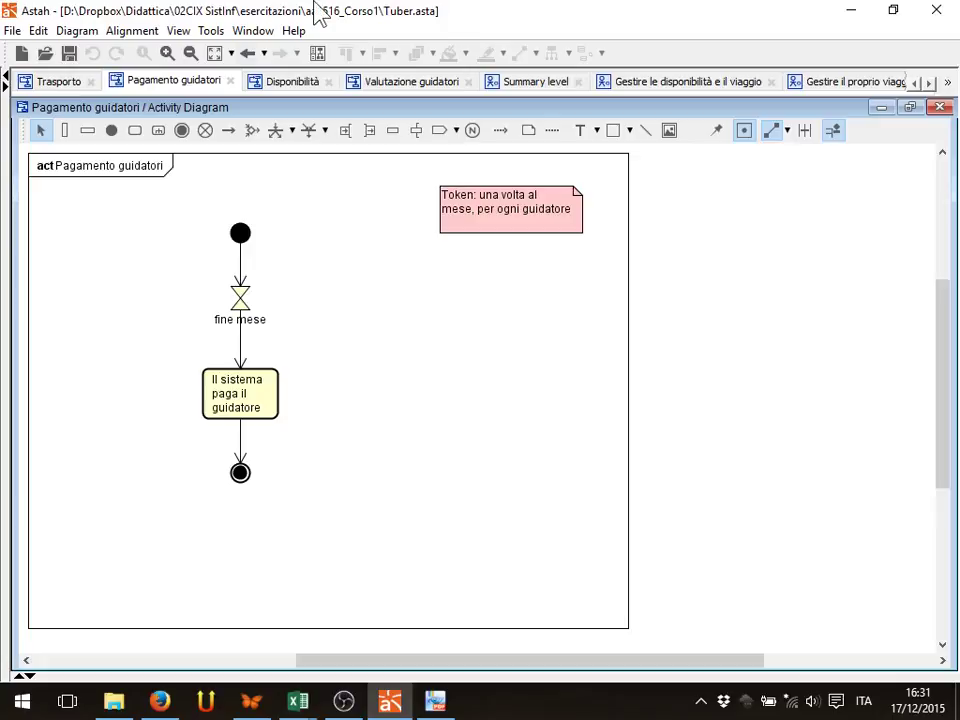
left_click(284, 82)
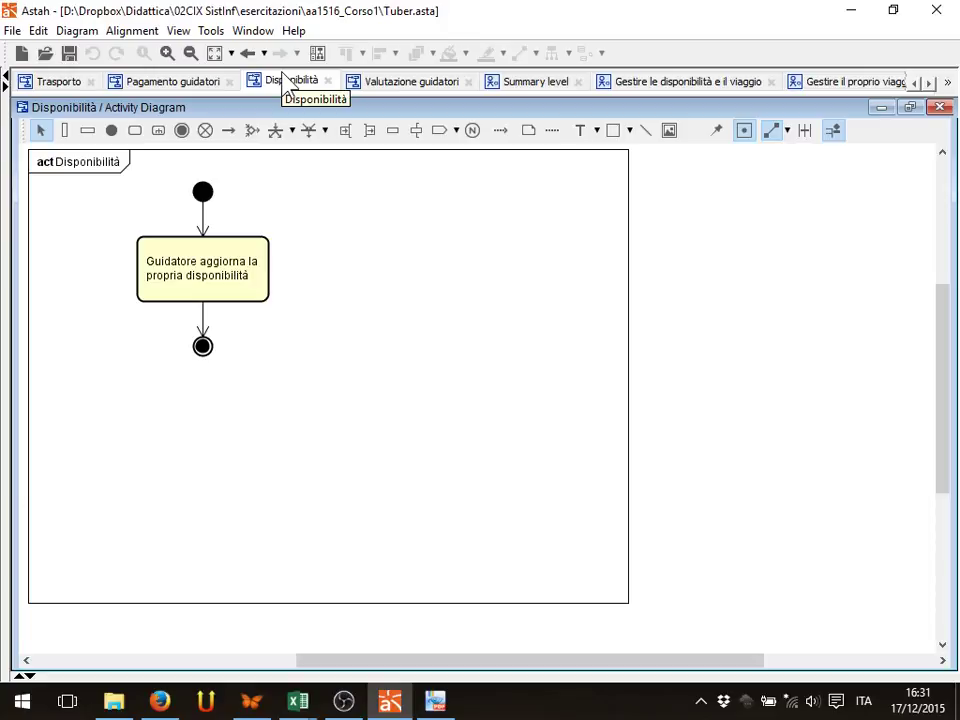
left_click(171, 82)
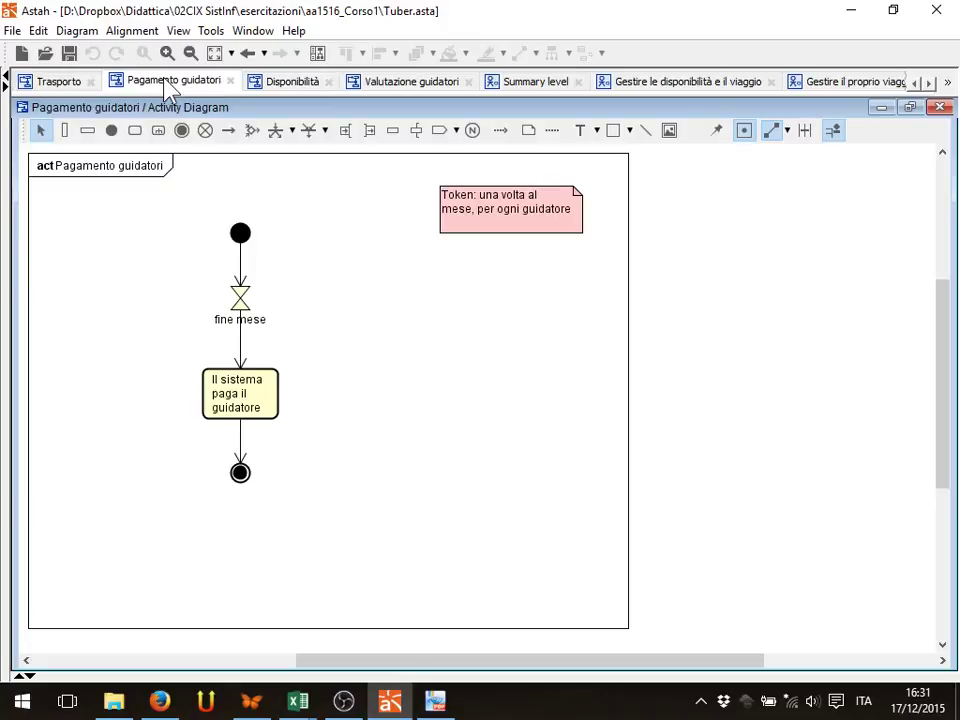
key("alt+Tab")
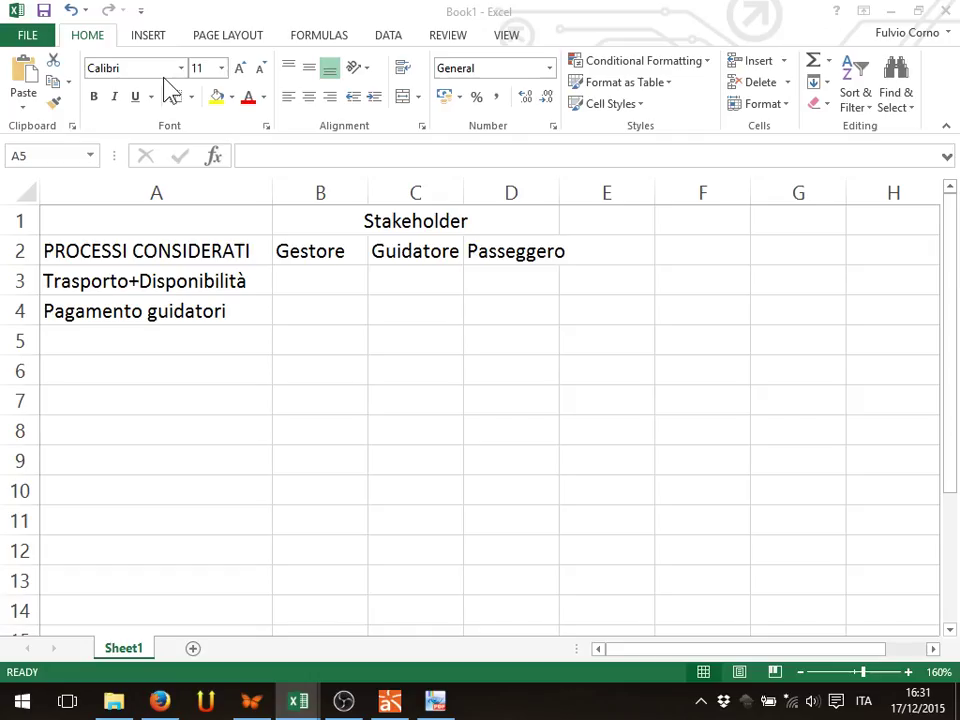
key("alt+Tab")
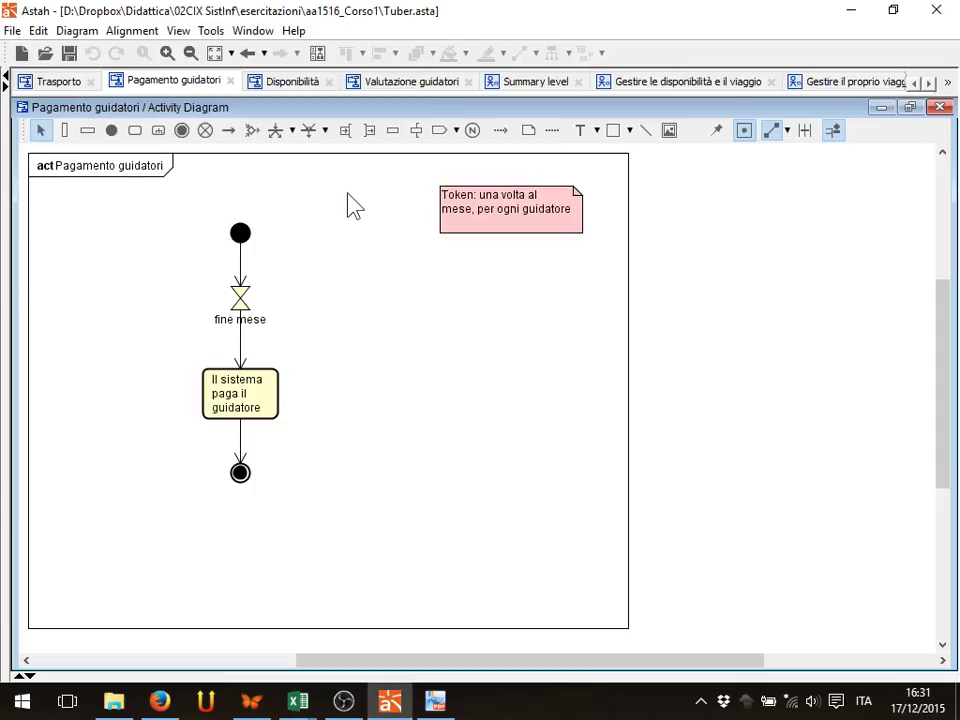
left_click(432, 88)
Return to Excel and enter "Valutazione guidatori" as the process in cell A5.
key("alt+Tab")
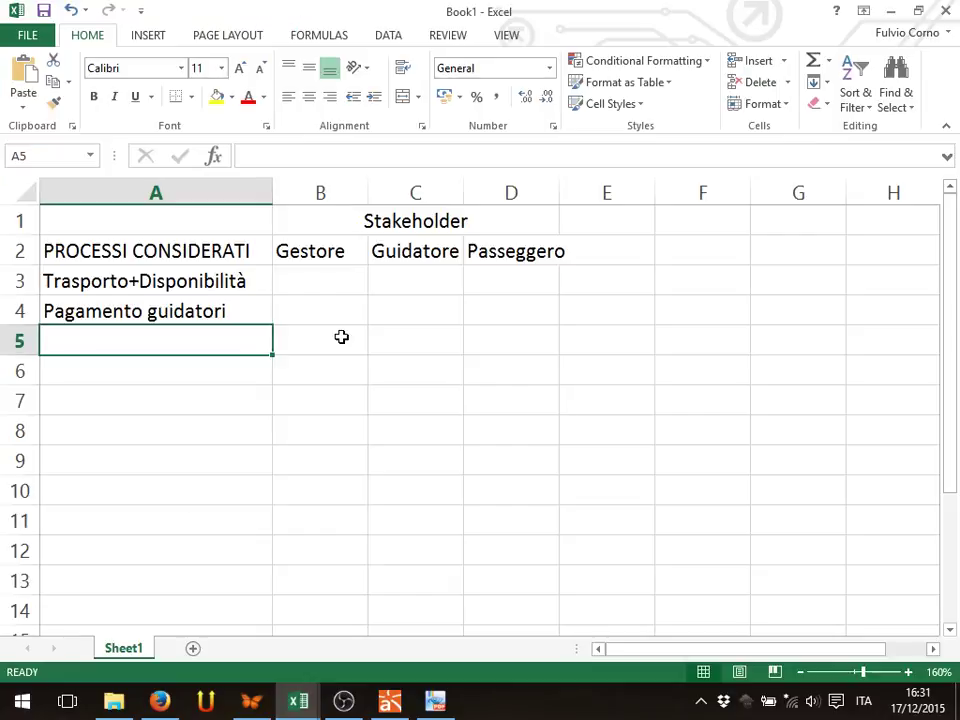
type("Valutazione ")
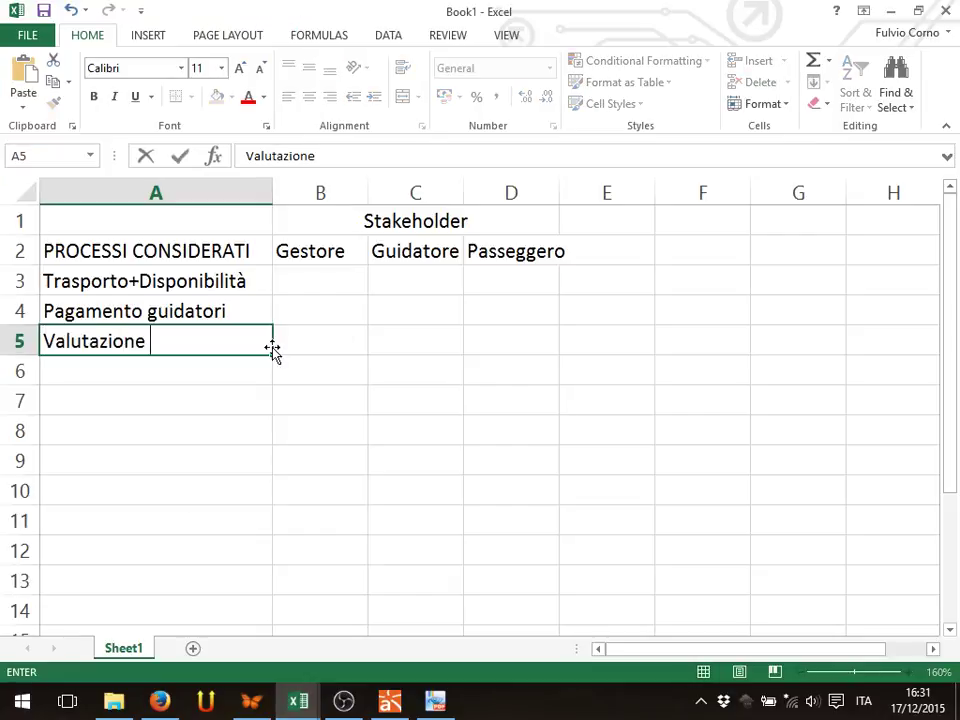
type("guidatori")
key("Return")
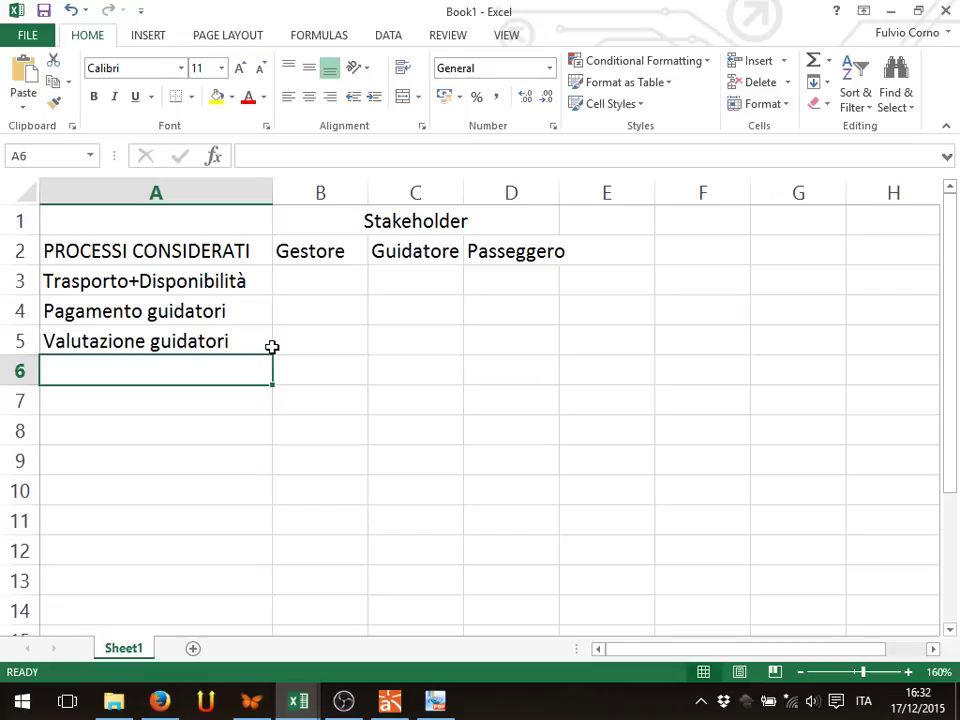
Recheck the Valutazione guidatori diagram in Astah, then examine the Gestore cells B3 and B4 in the Excel matrix.
key("alt+Tab")
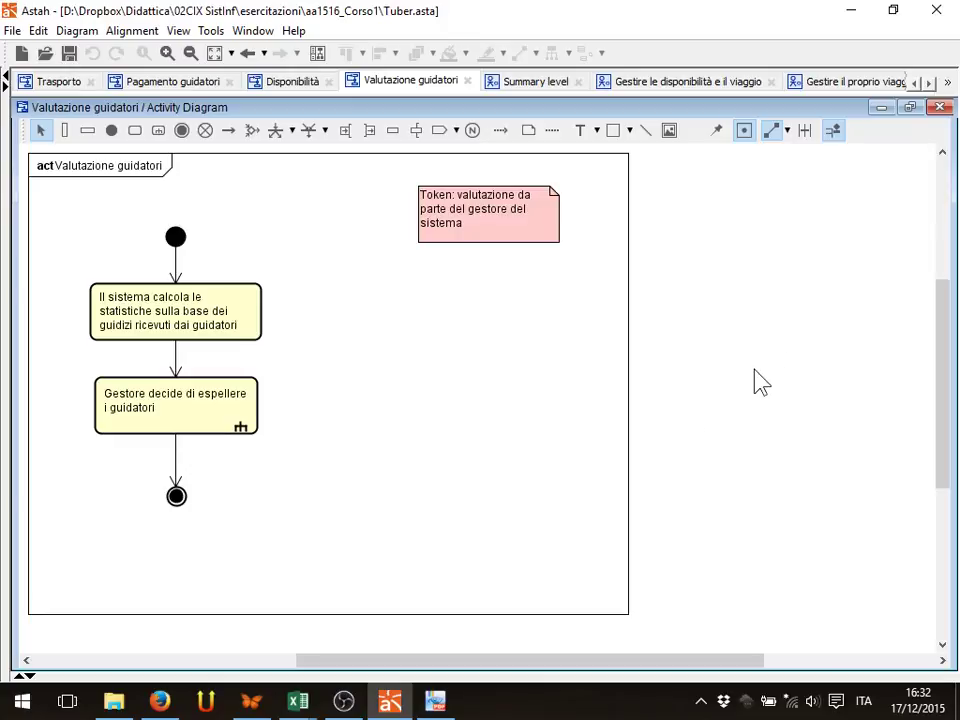
key("alt+Tab")
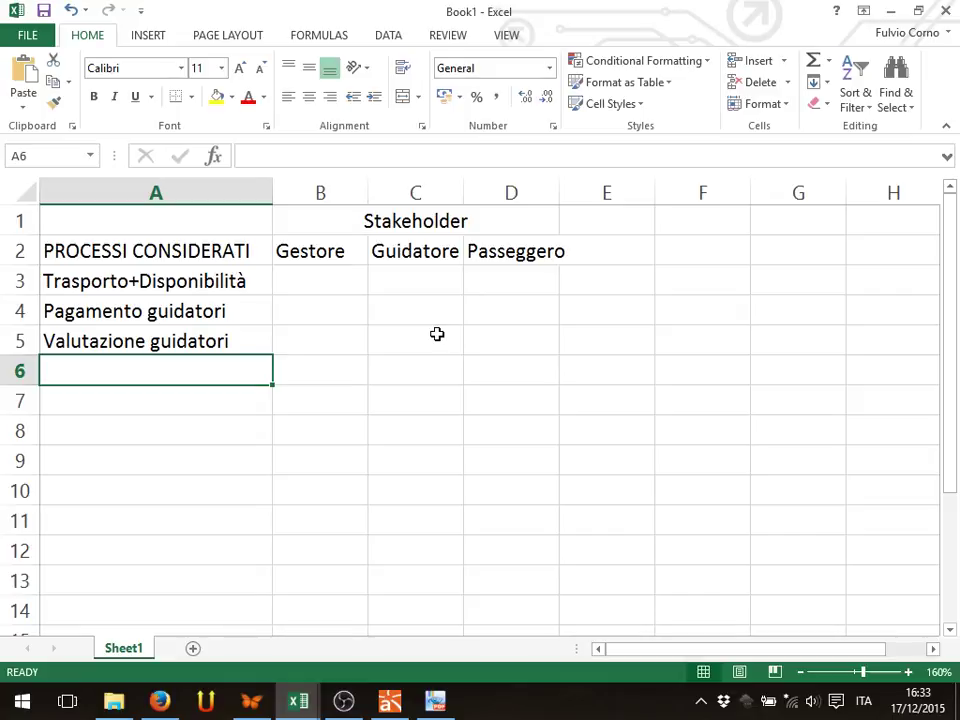
left_click(335, 283)
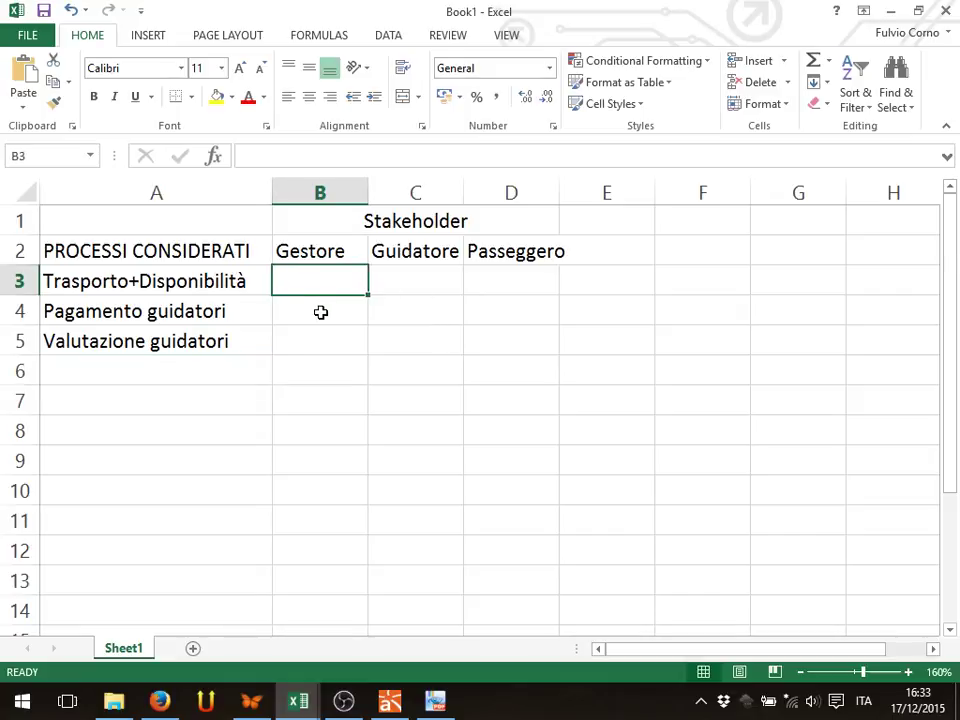
left_click(319, 315)
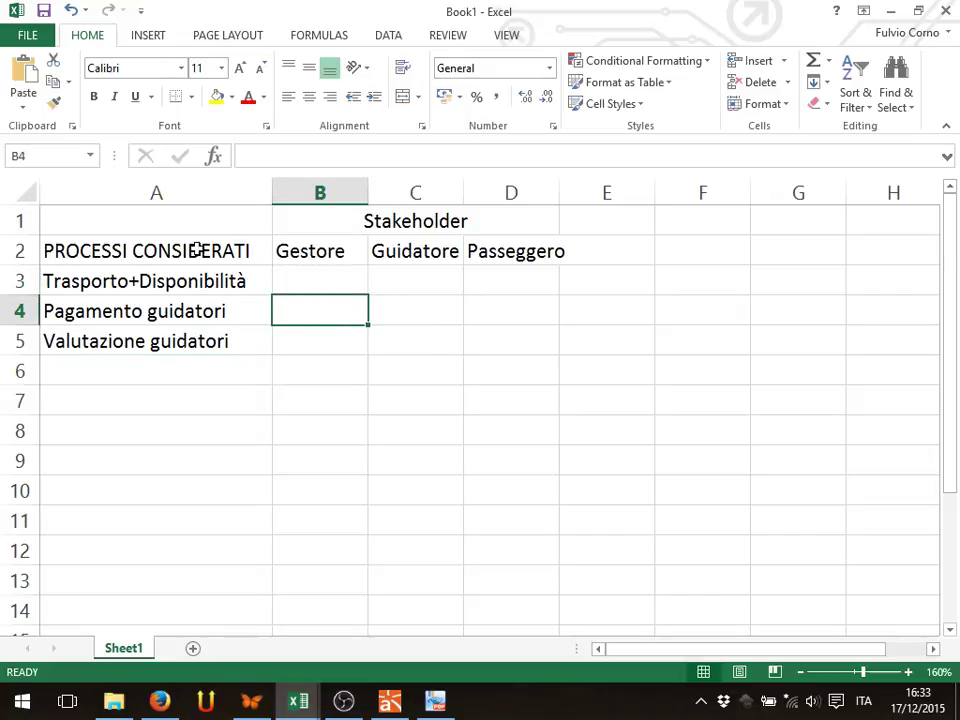
Apply all borders to the process and stakeholder matrix in range A1:D6.
left_click_drag(187, 232, 549, 358)
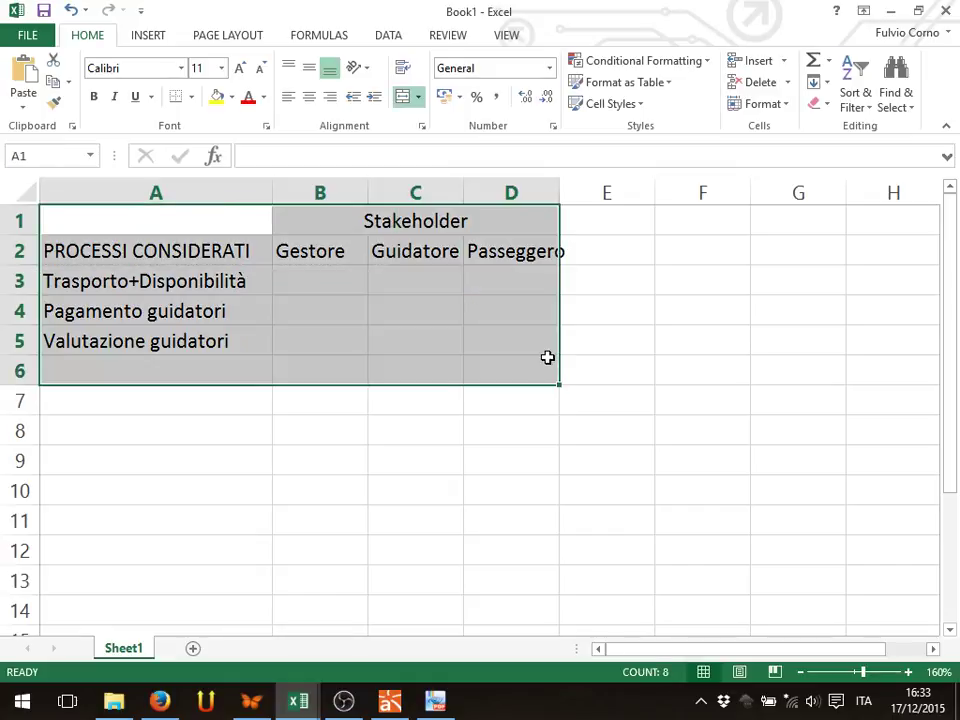
left_click(191, 98)
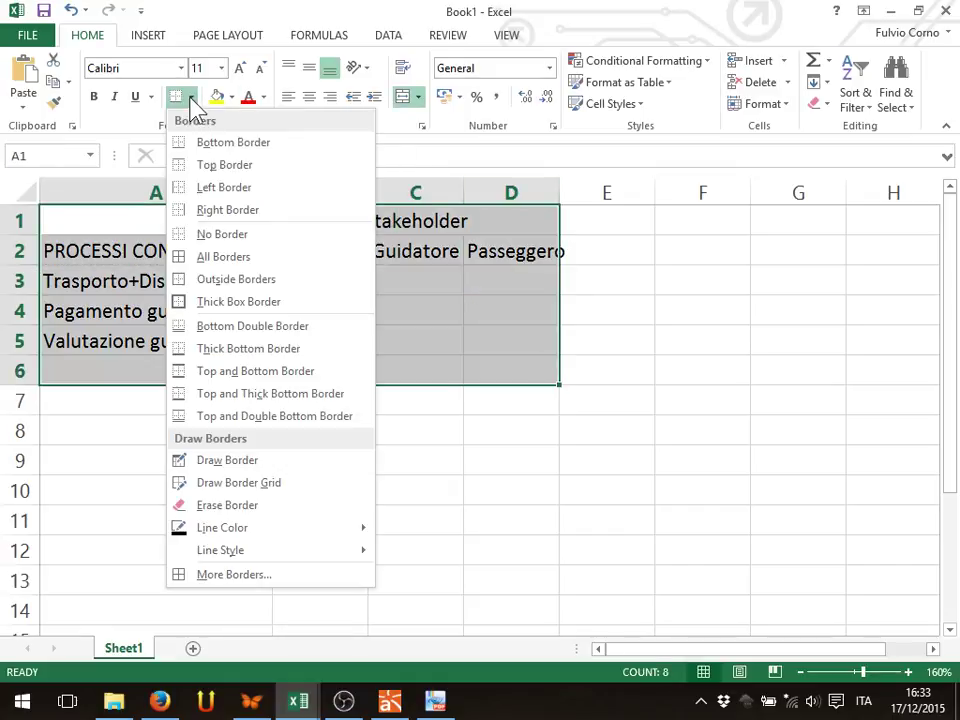
left_click(221, 257)
left_click(666, 369)
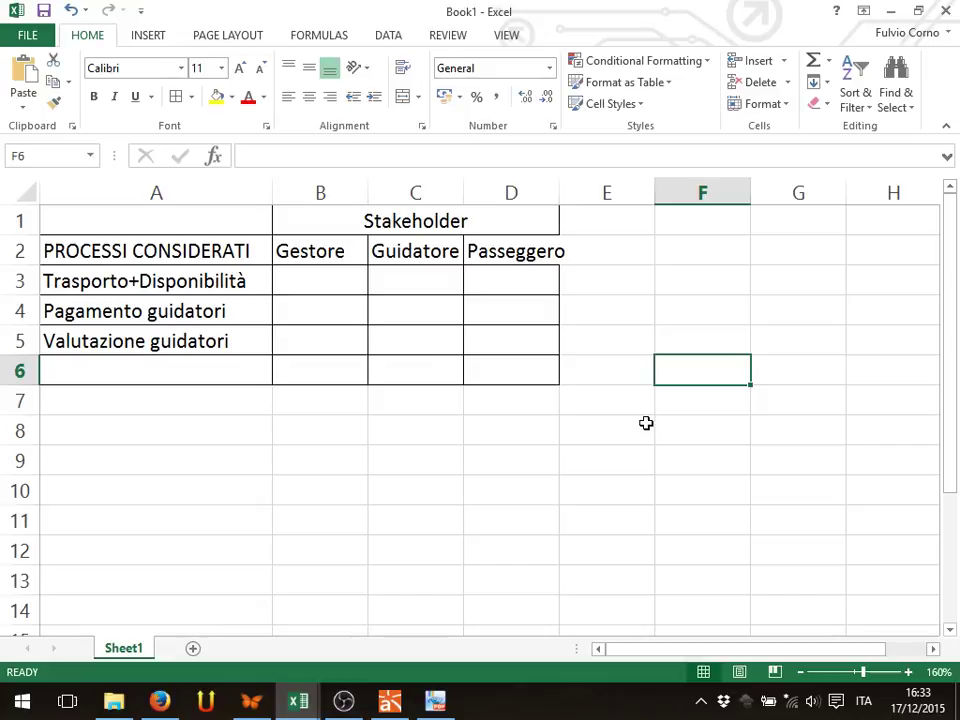
Delete the empty row 6 below Valutazione guidatori.
left_click(21, 369)
right_click(36, 378)
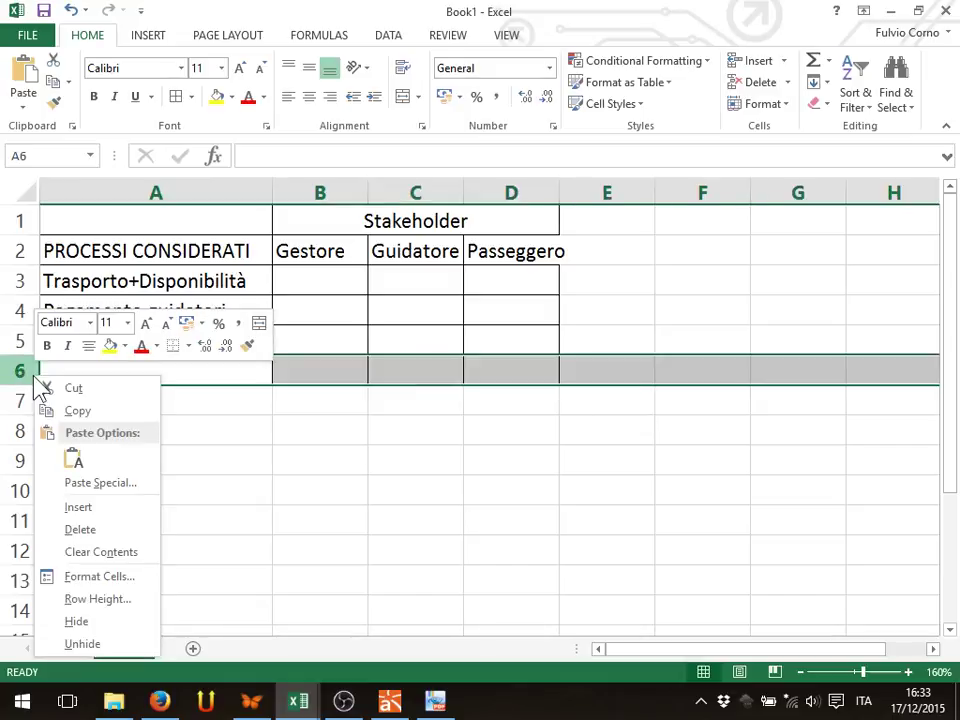
left_click(80, 530)
left_click(548, 492)
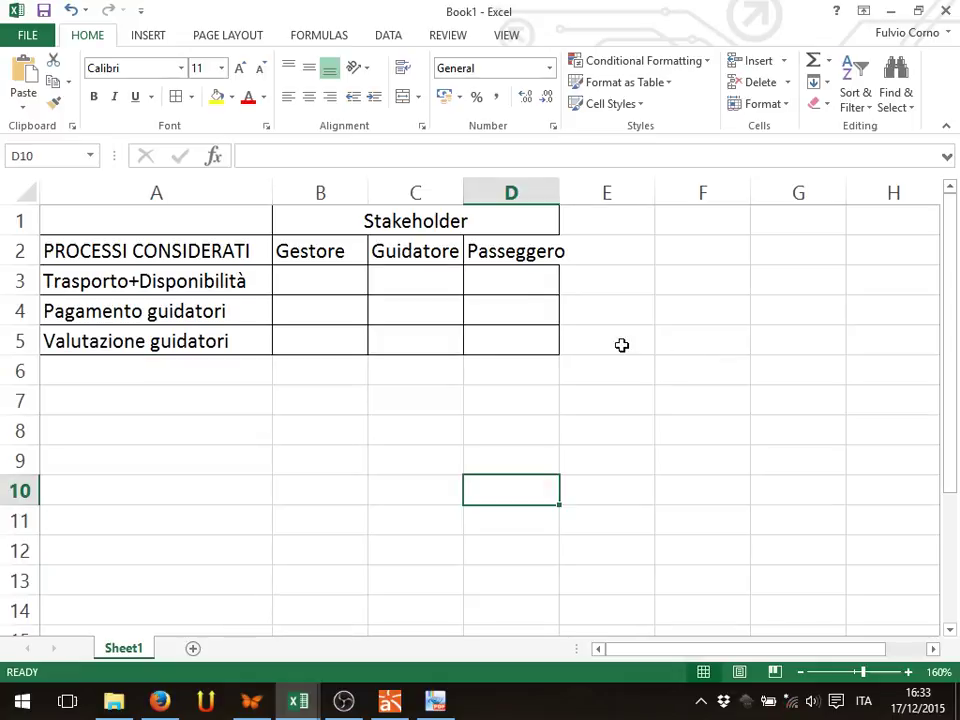
Mark the Pagamento guidatori and Passeggero combination in cell D4 with a horizontally centred "X".
left_click(499, 307)
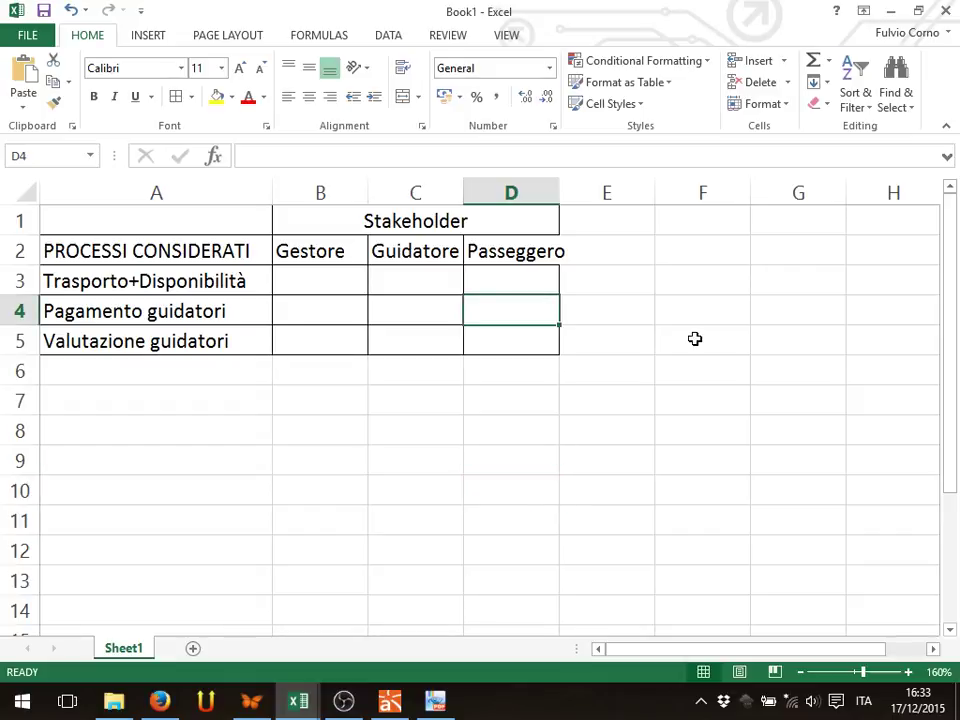
type("X")
key("Return")
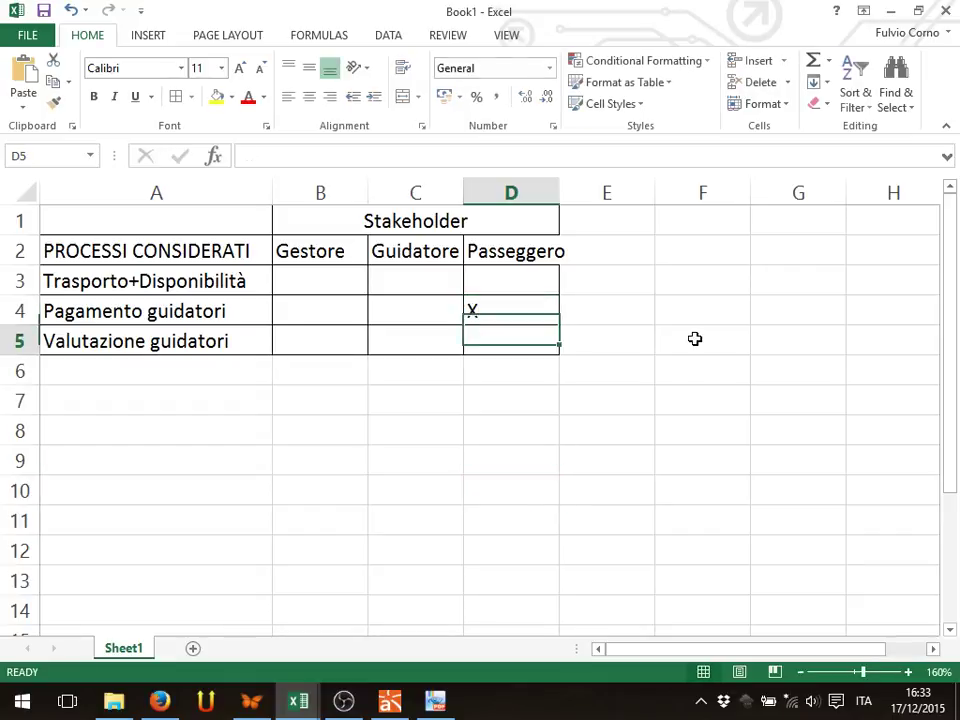
key("Up")
left_click(309, 97)
left_click(553, 461)
left_click(513, 314)
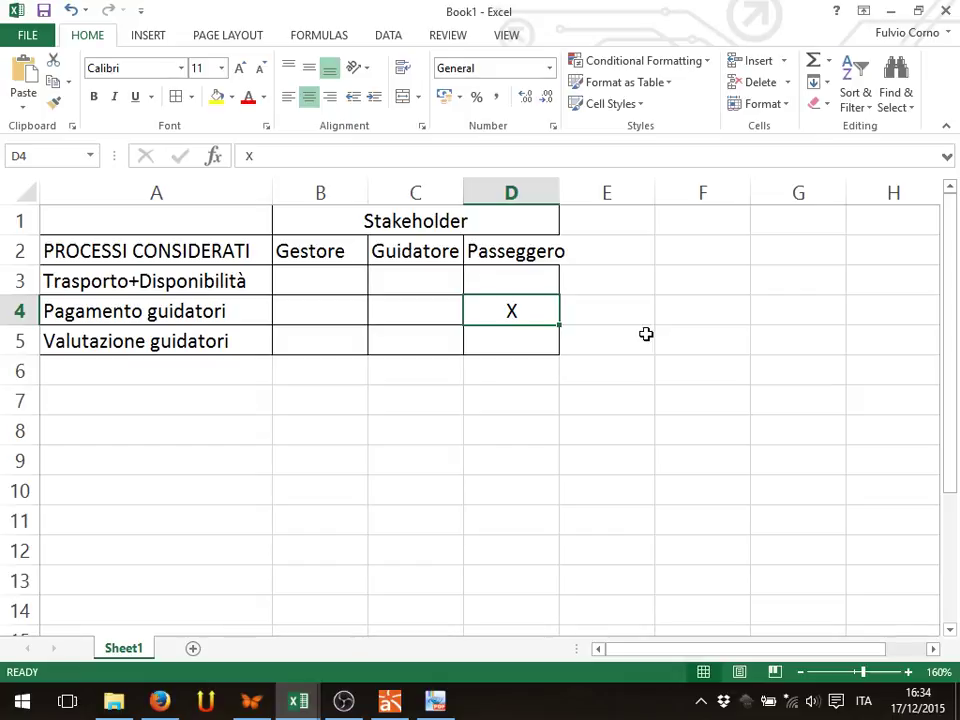
Widen the Passeggero column D to fit its heading, and slightly widen the Guidatore column C.
key("Down")
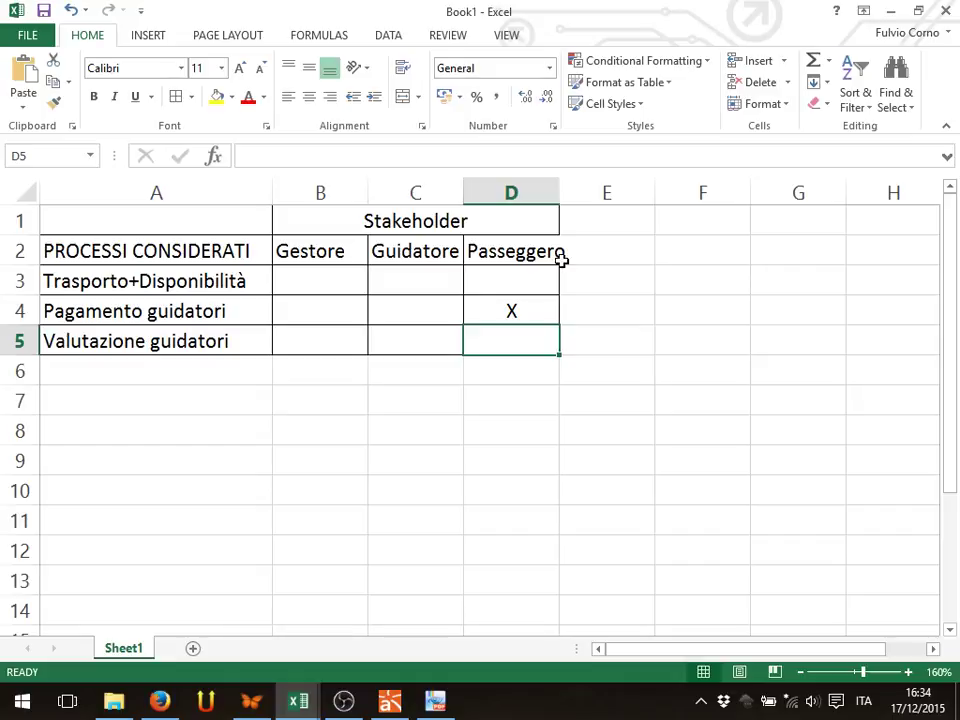
left_click_drag(560, 193, 574, 196)
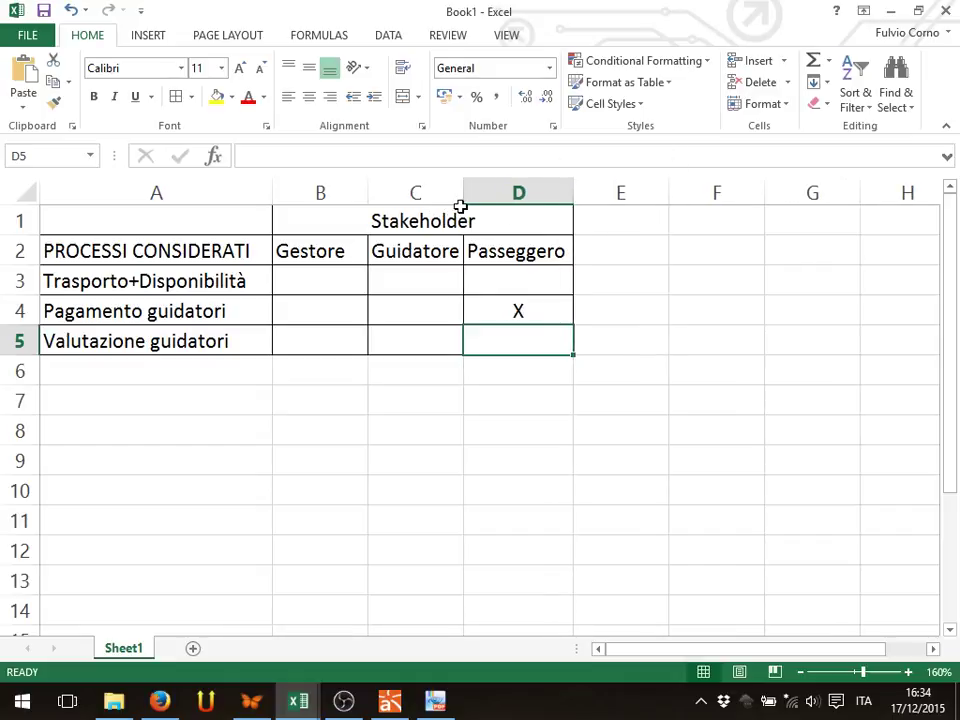
left_click_drag(463, 199, 470, 205)
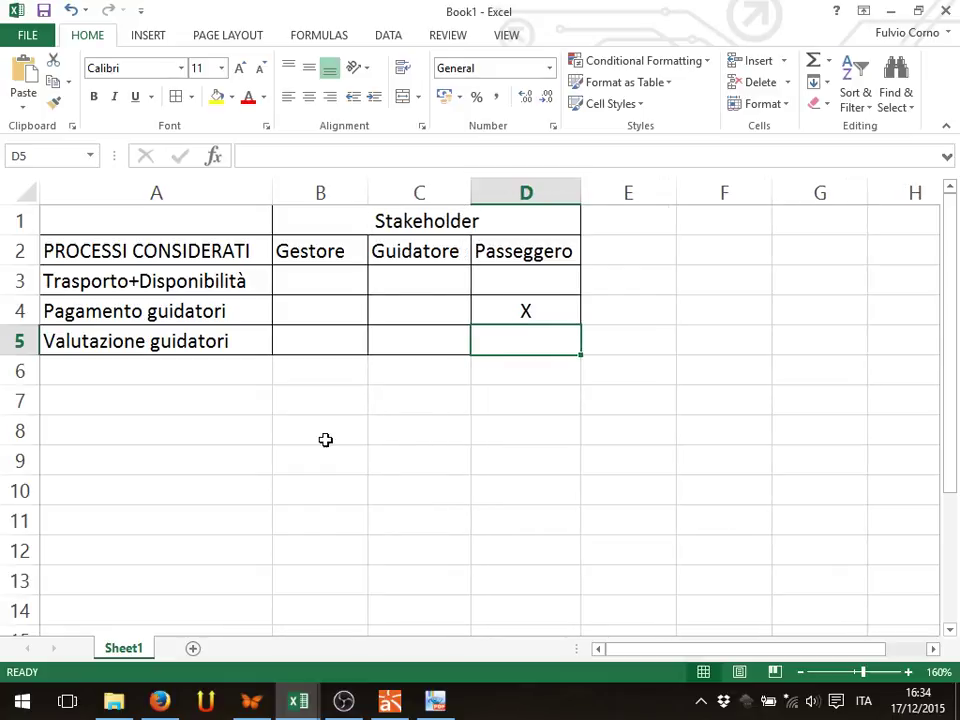
key("Up")
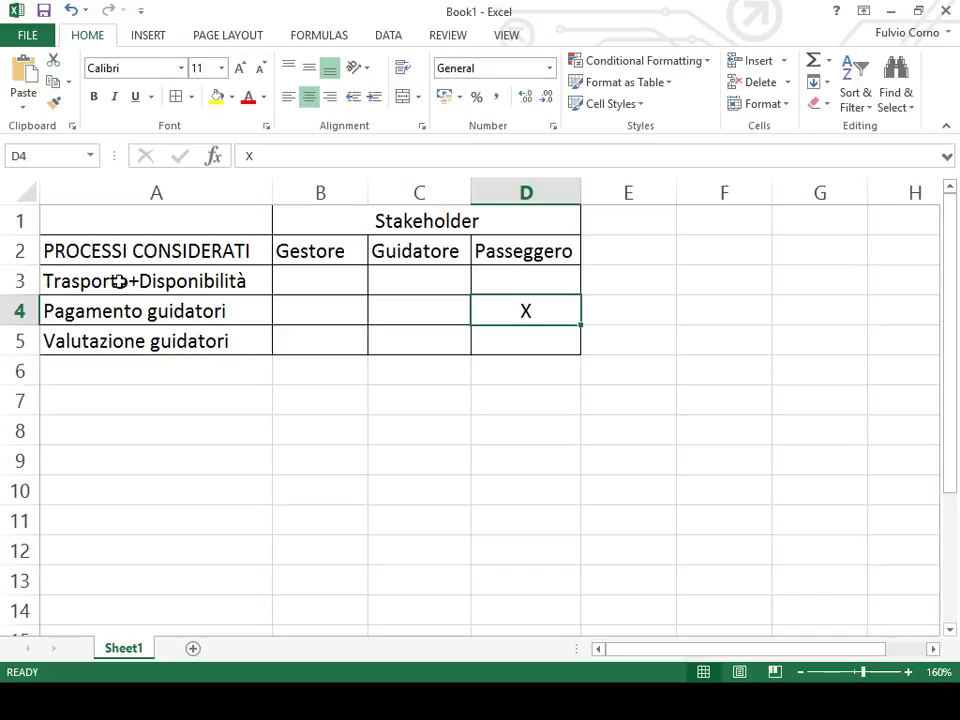
Highlight the Trasporto+Disponibilità and Guidatore combination in cell C3 with a yellow fill.
left_click(383, 287)
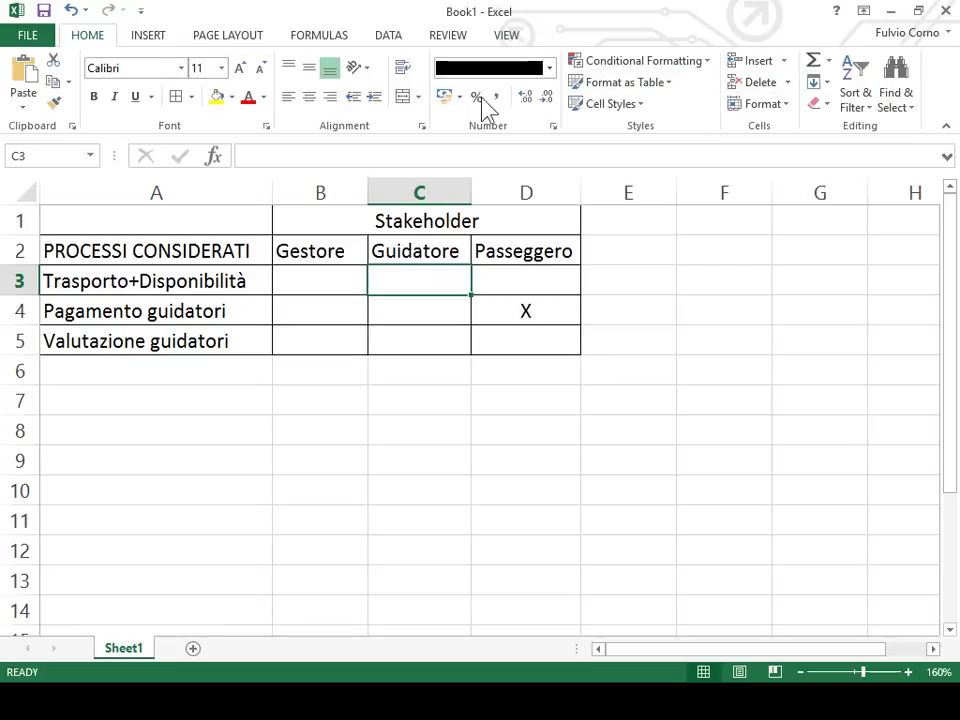
left_click(215, 96)
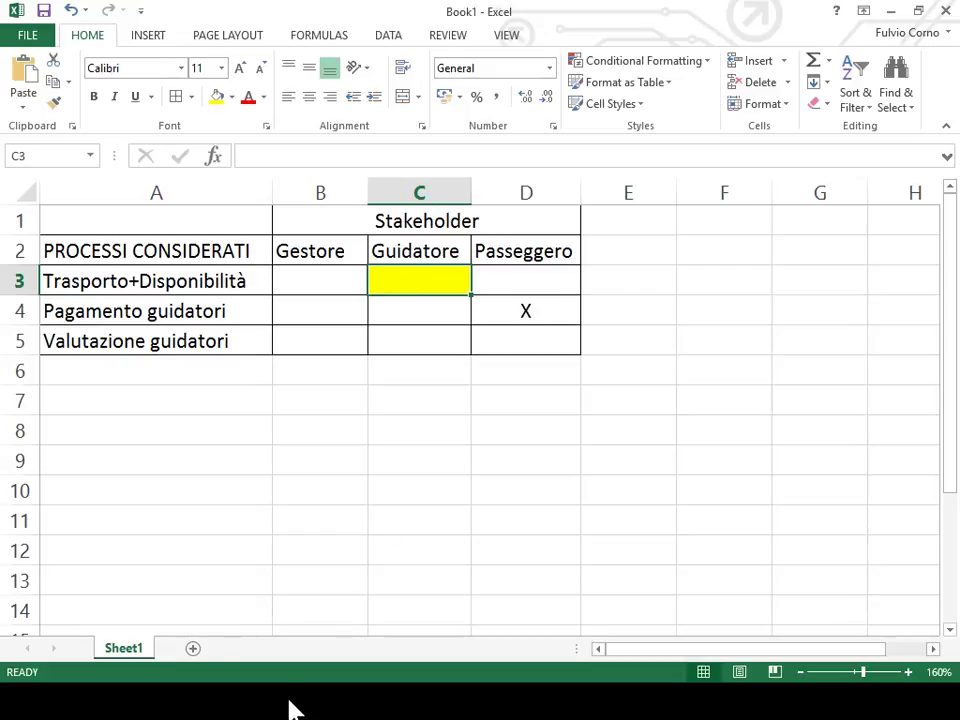
Switch to the KPI_Schema mind map in FreeMind and review its General, Efficiency, Quality and Service branches.
key("alt+Tab")
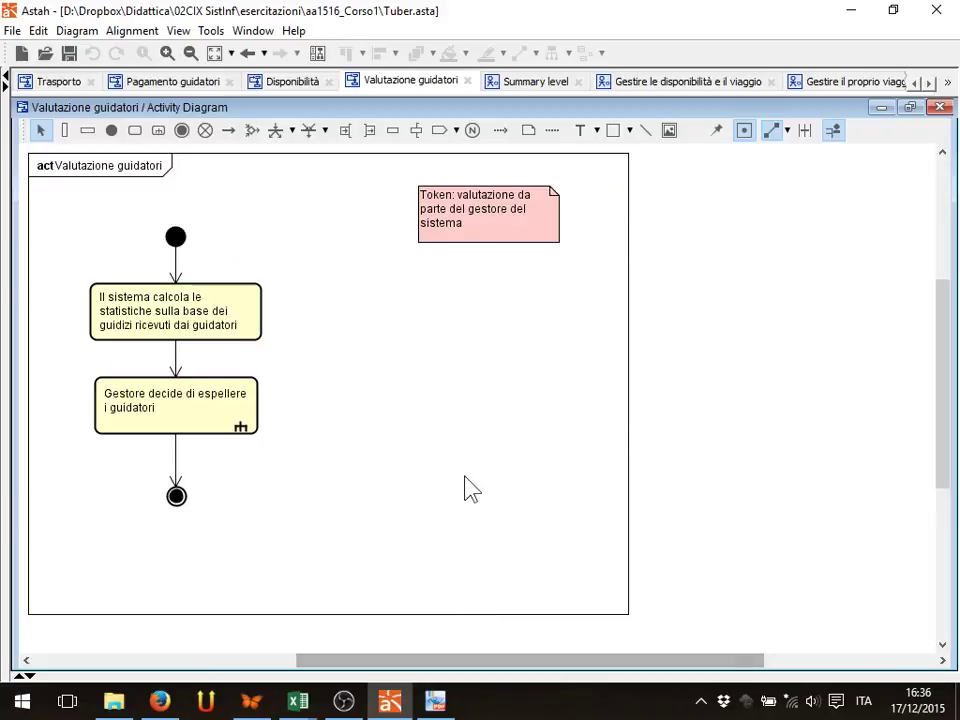
key("alt+Tab")
key("alt+Tab")
key("alt+Tab")
key("alt+Tab")
key("alt+Tab")
key("alt+shift+Tab")
left_click_drag(495, 479, 496, 480)
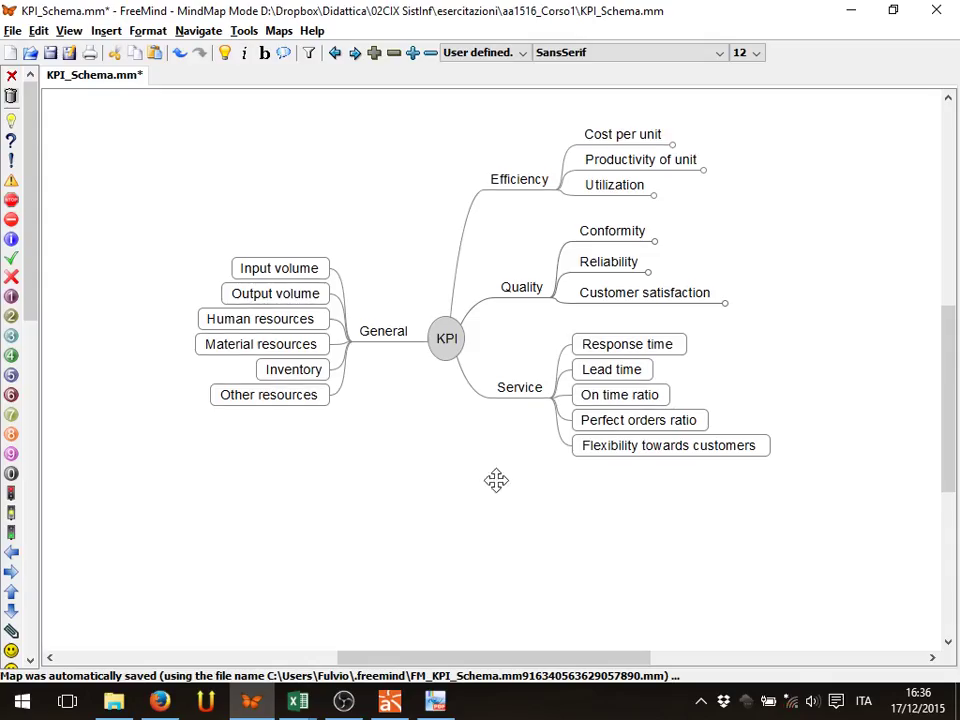
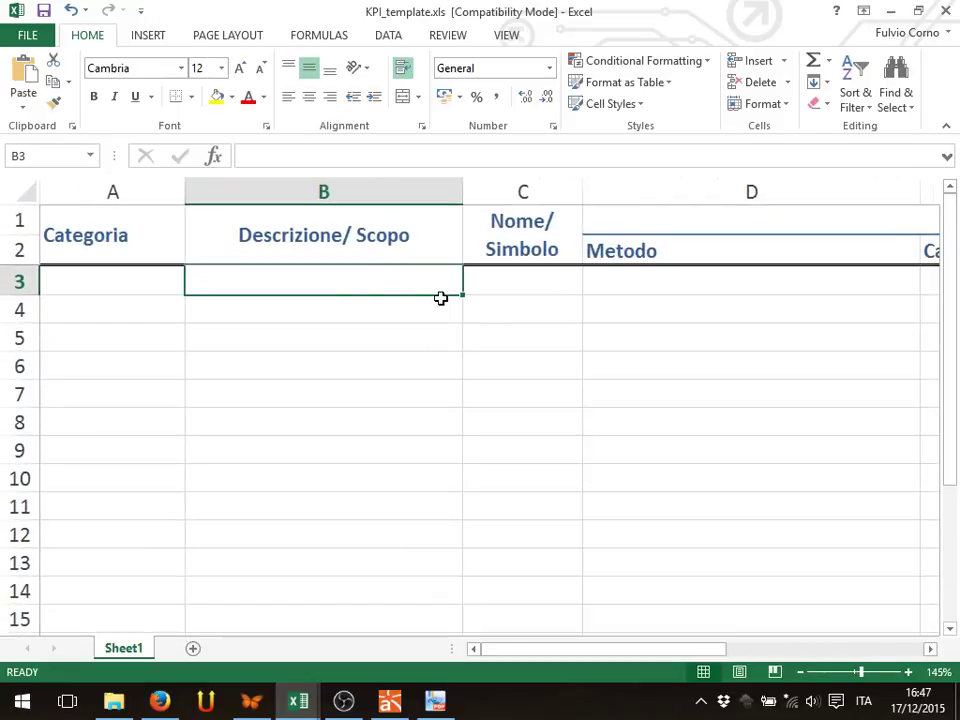
Enter "Costo vivo relativo all'erogazione di un singolo servizio" as the Descrizione/Scopo in cell B3 of KPI_template.xls.
type("Costo")
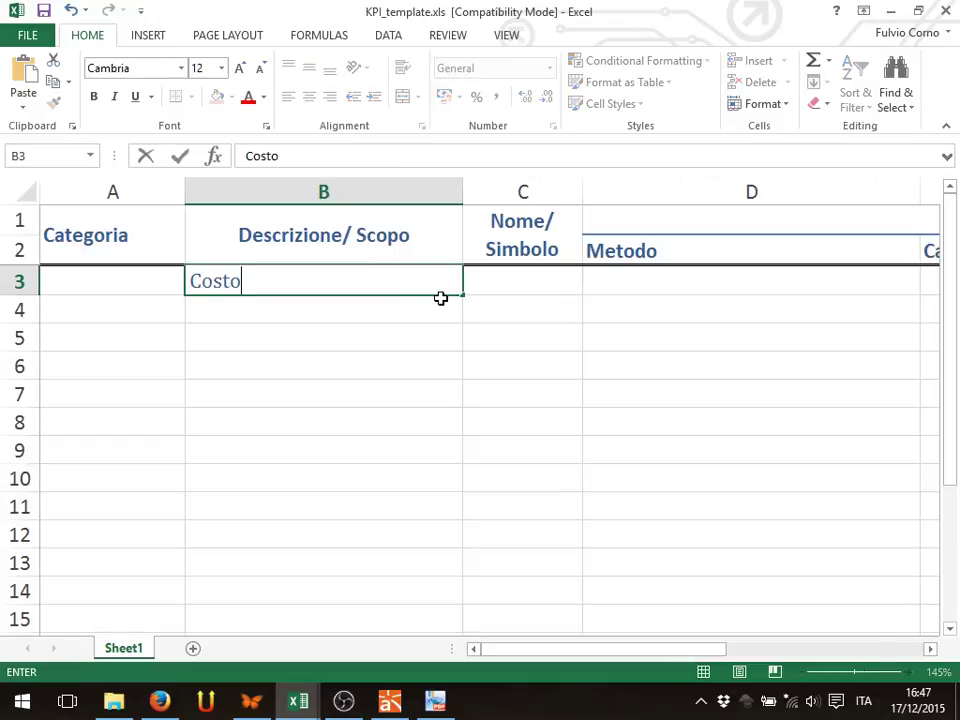
type(" vivo di un ser")
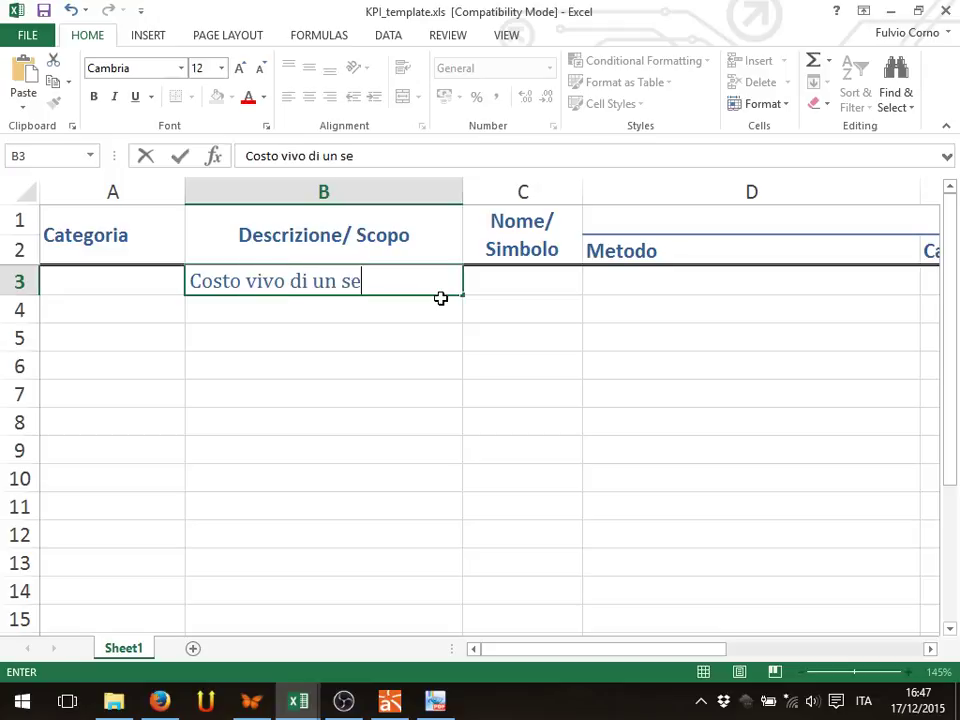
key("BackSpace")
key("BackSpace")
key("BackSpace")
key("BackSpace")
key("BackSpace")
key("BackSpace")
key("BackSpace")
key("BackSpace")
type("relativo")
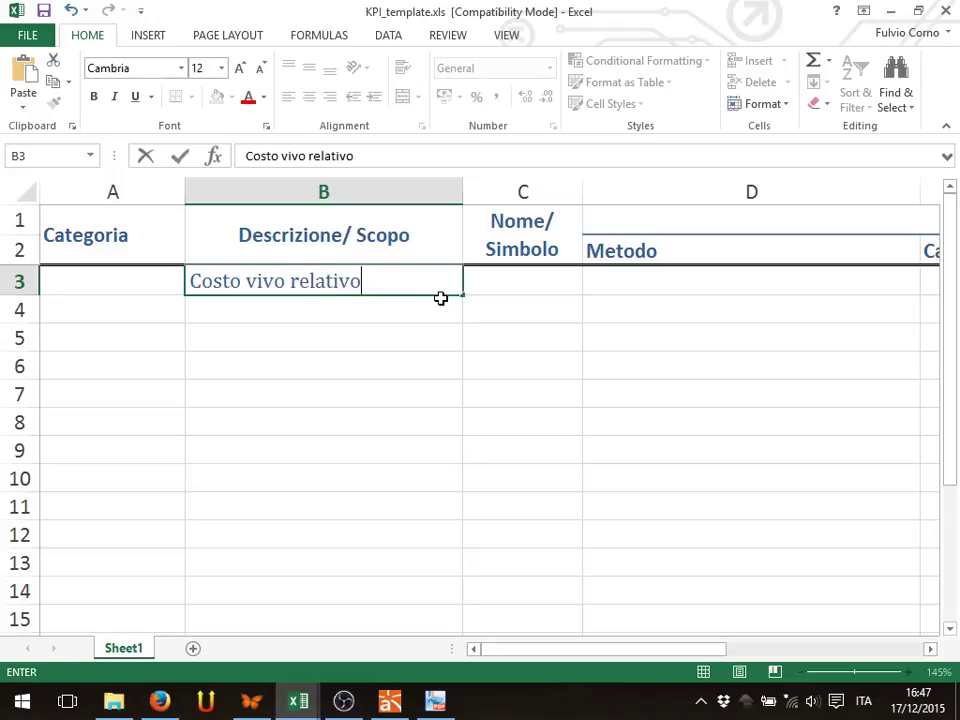
type(" all'ero")
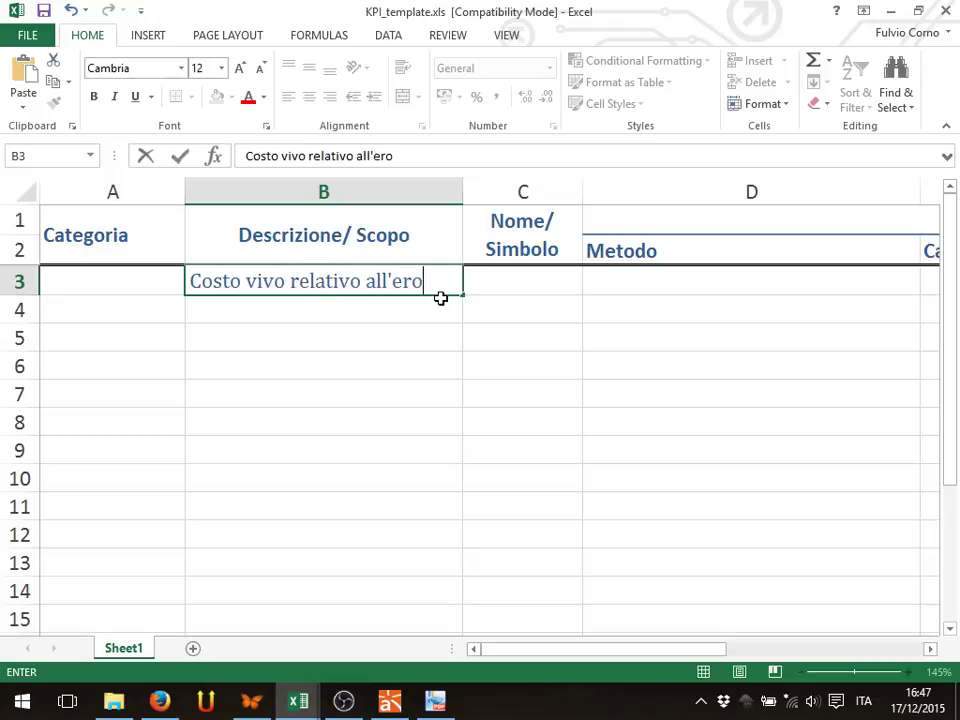
type("gazione di un ")
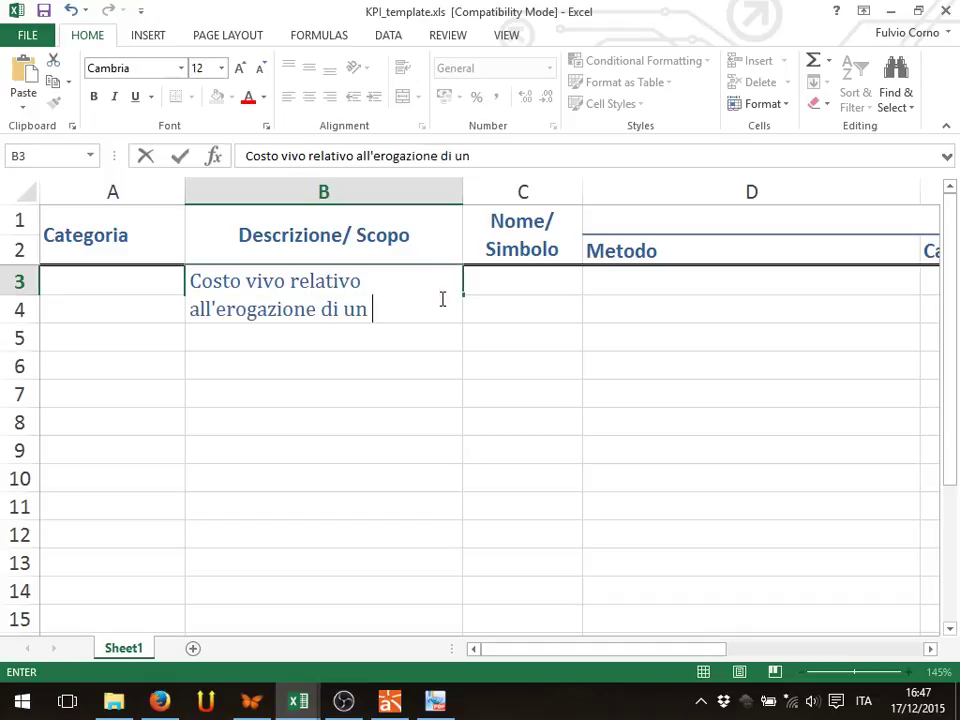
type("singolo servizio")
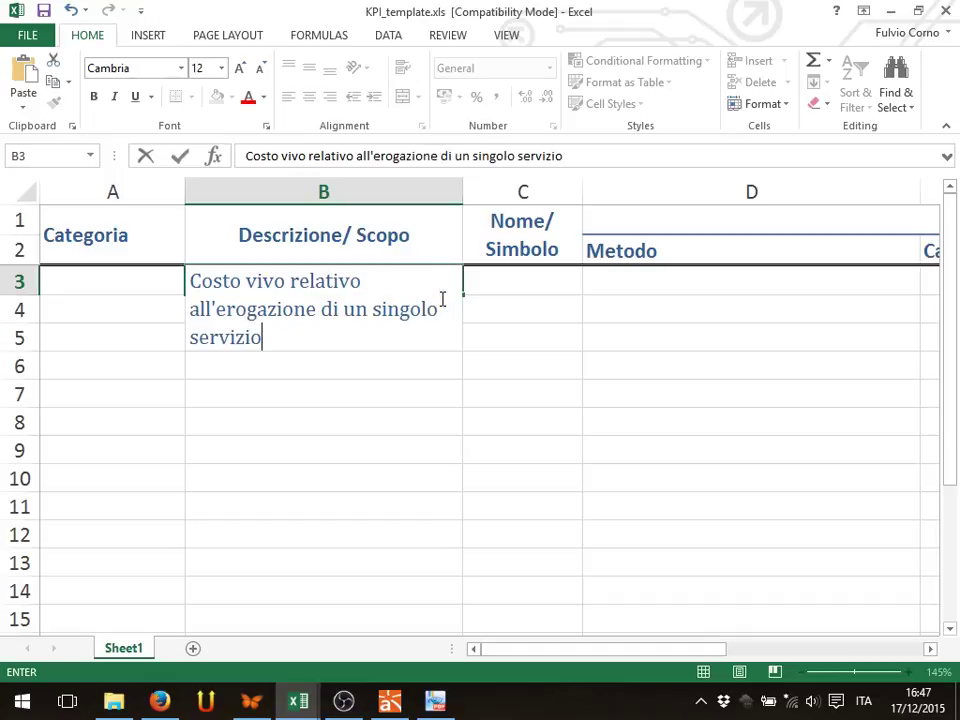
key("Return")
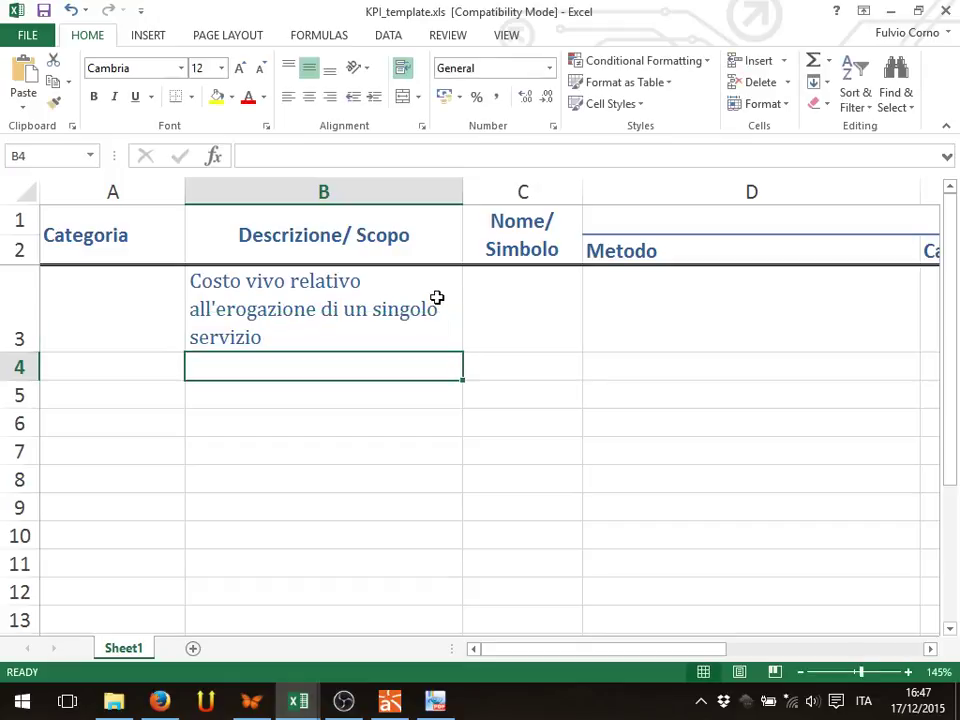
Insert "(per il guidatore)" after "Costo vivo" in the description in cell B3.
left_click(440, 298)
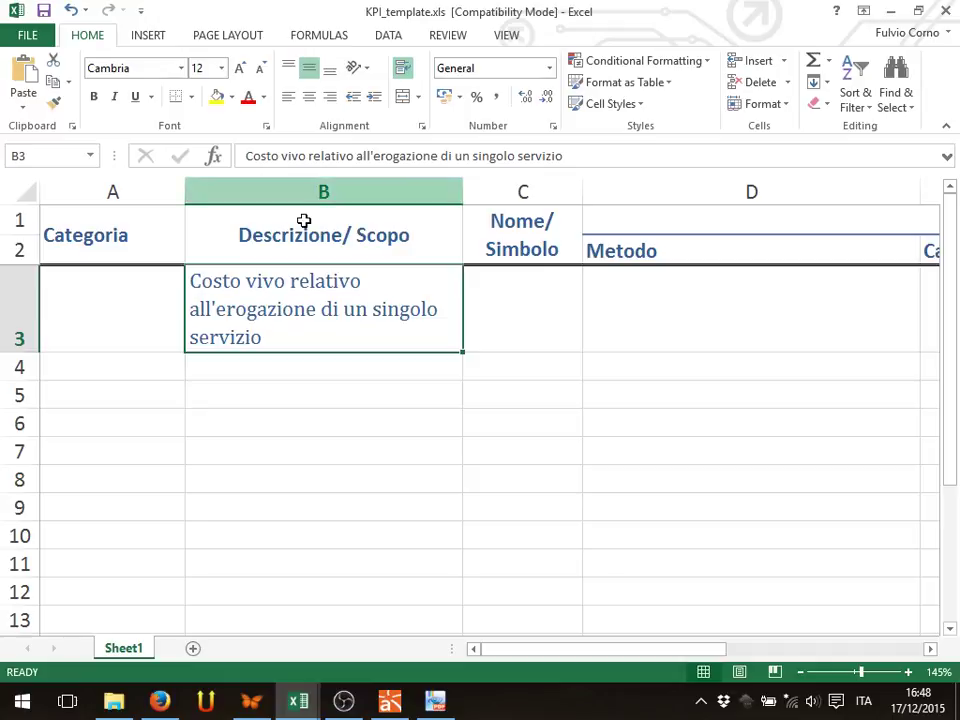
double_click(297, 280)
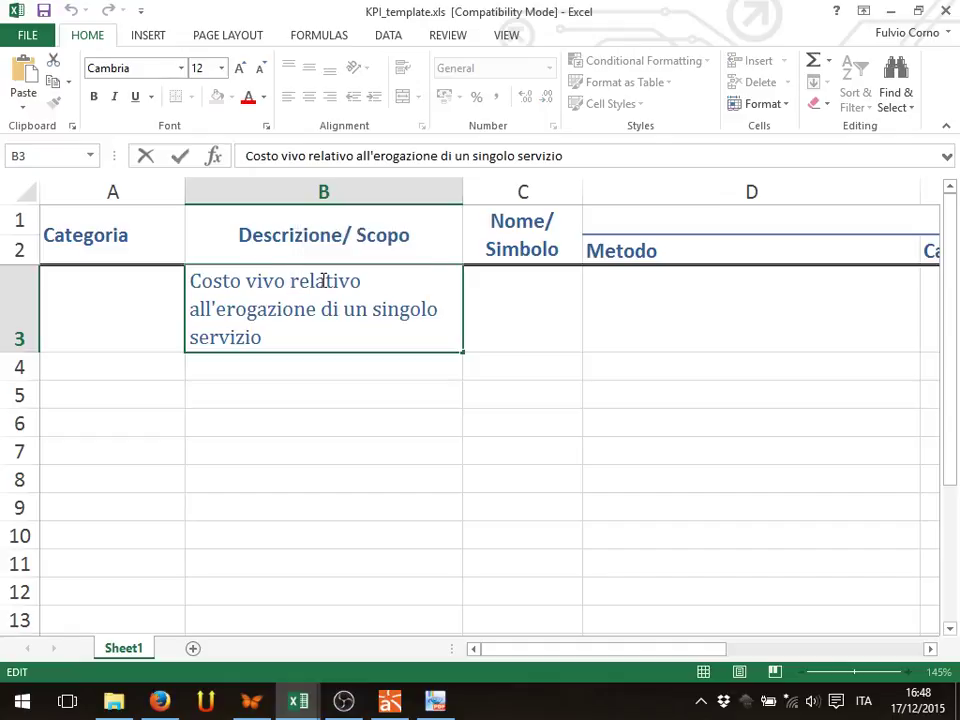
type("(per il gu")
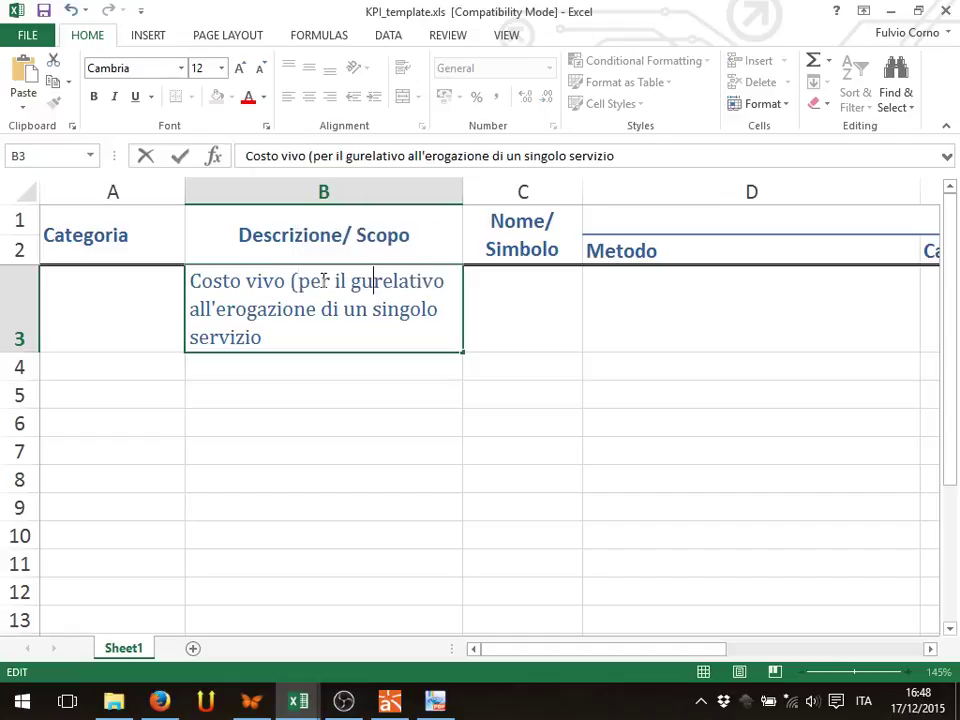
type("idatore(")
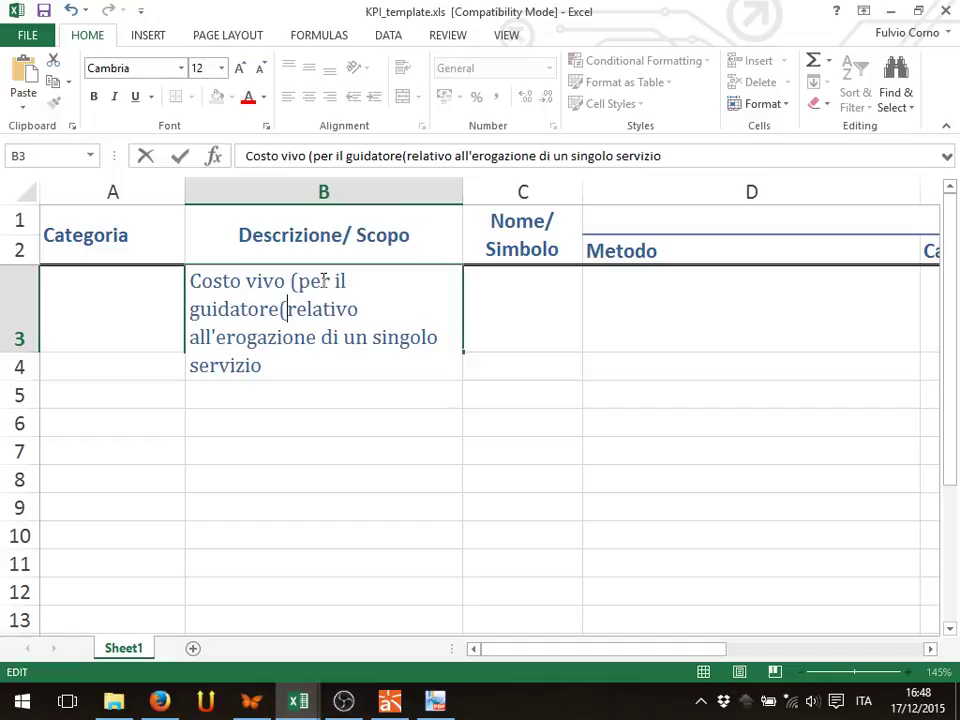
key("BackSpace")
key("BackSpace")
type(")")
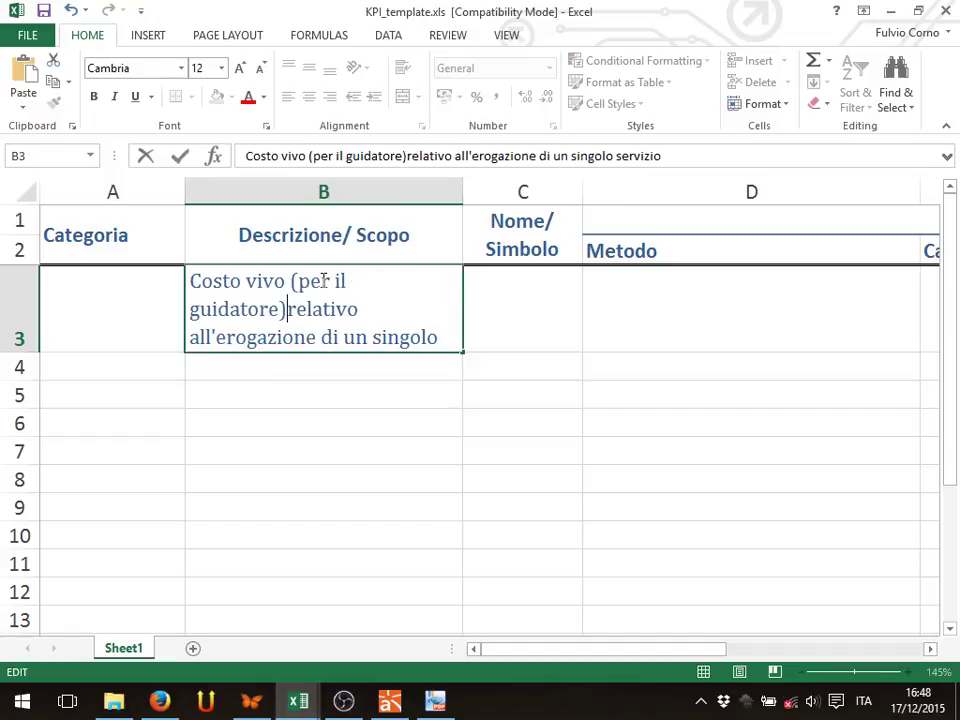
key("Return")
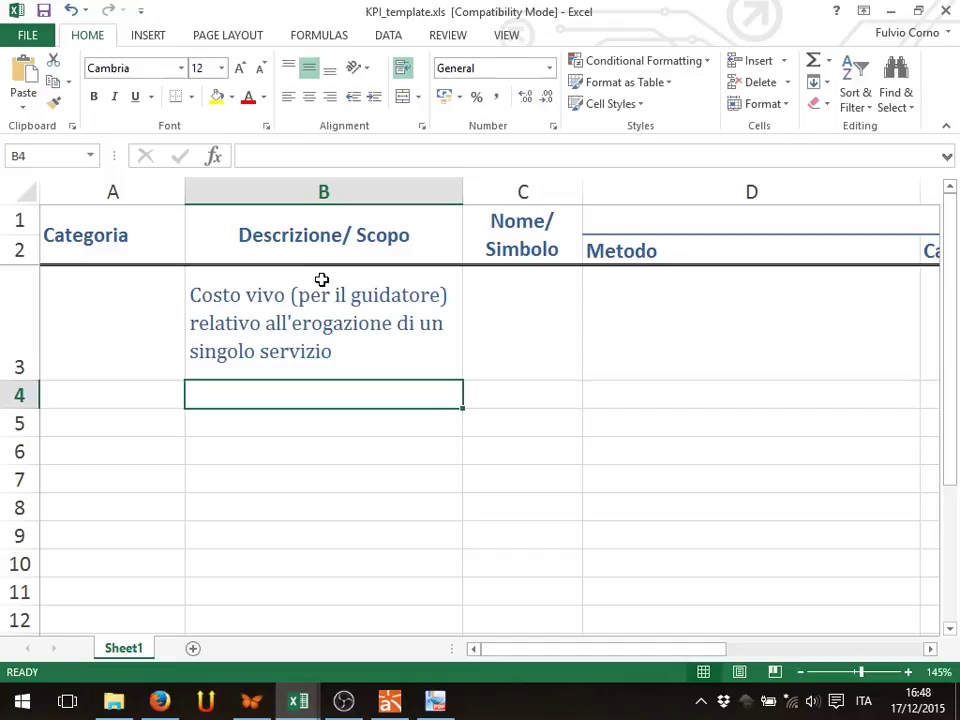
Check the Cost per unit node in the FreeMind KPI map and enter "Efficienza/Costo unitario" as the Categoria in cell A3 of the Excel template.
key("alt+Tab")
key("alt+Tab")
key("alt+Tab")
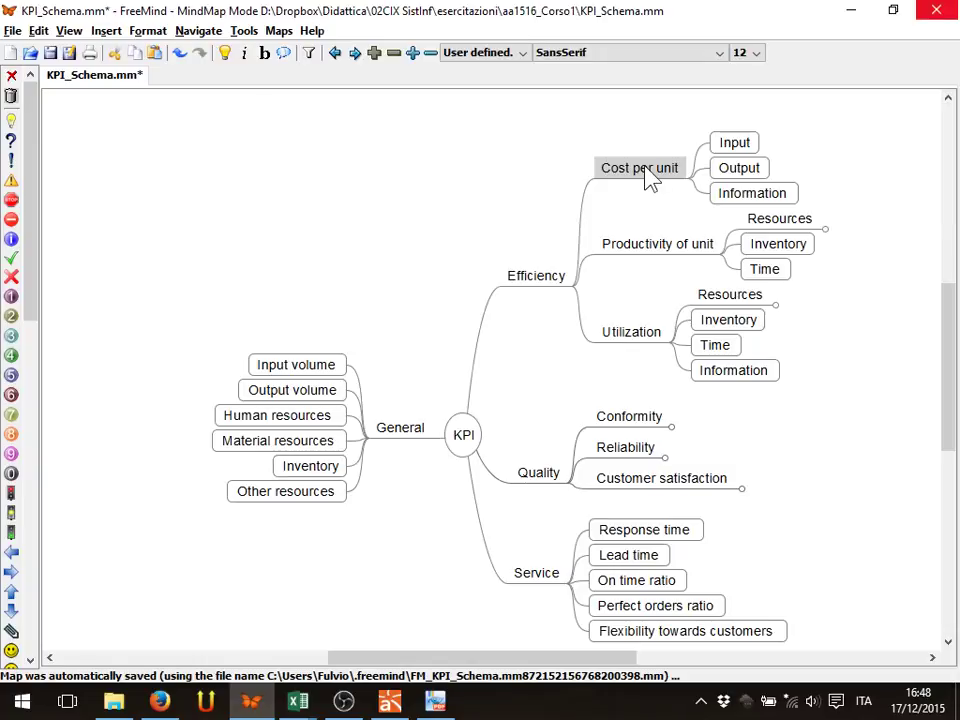
key("alt+Tab")
key("alt+Tab")
key("alt+Tab")
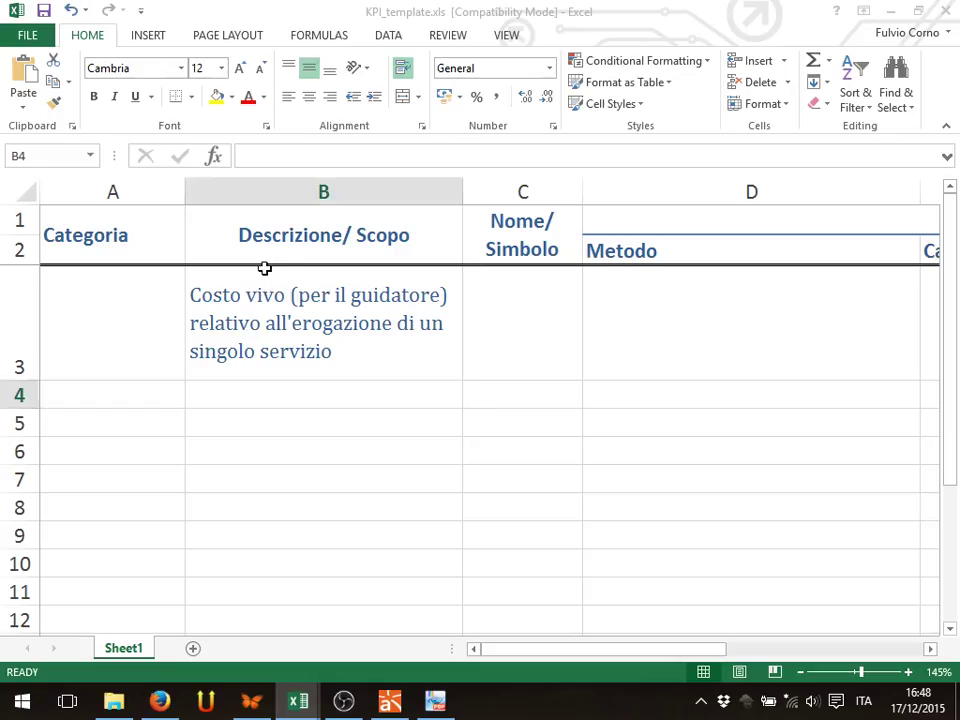
left_click(109, 306)
type("Effci")
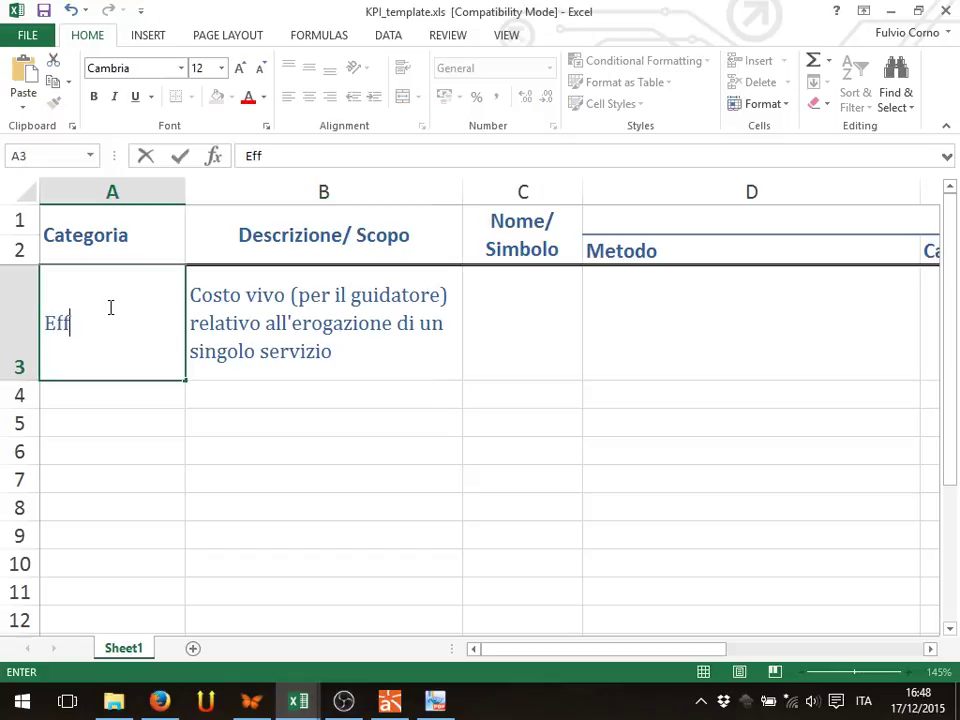
key("BackSpace")
key("BackSpace")
type("icienza/COsto")
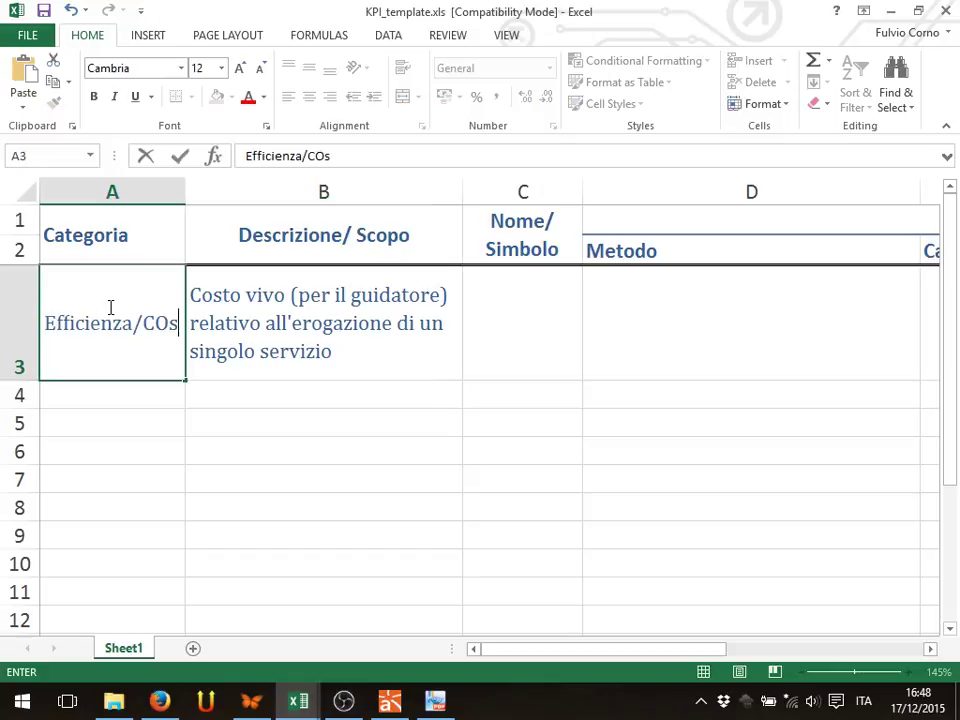
key("BackSpace")
key("BackSpace")
key("BackSpace")
key("BackSpace")
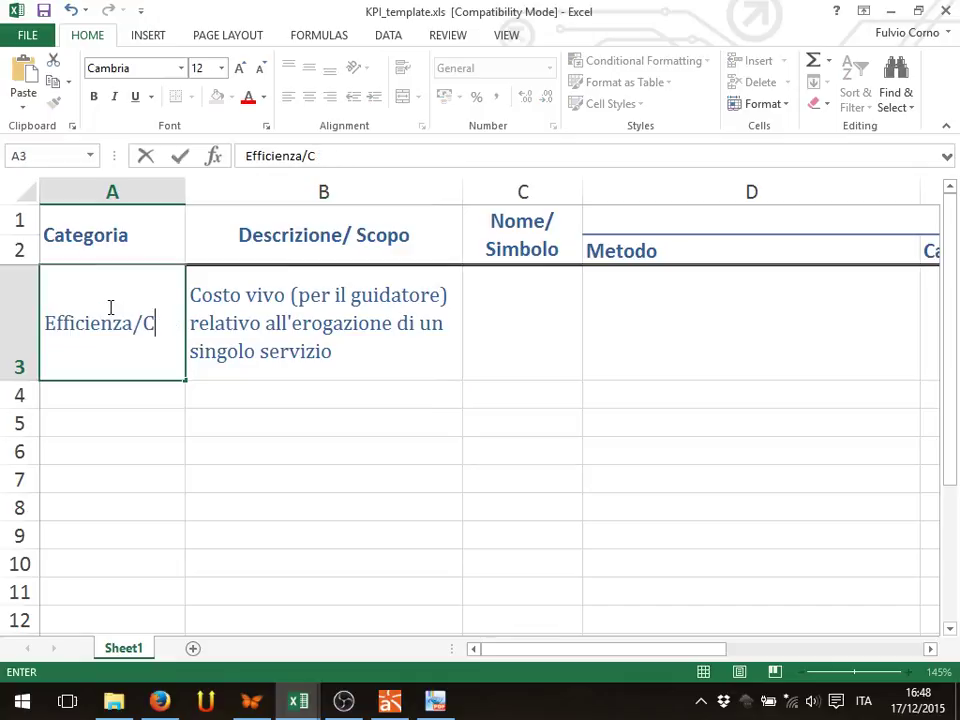
type("osto unitario")
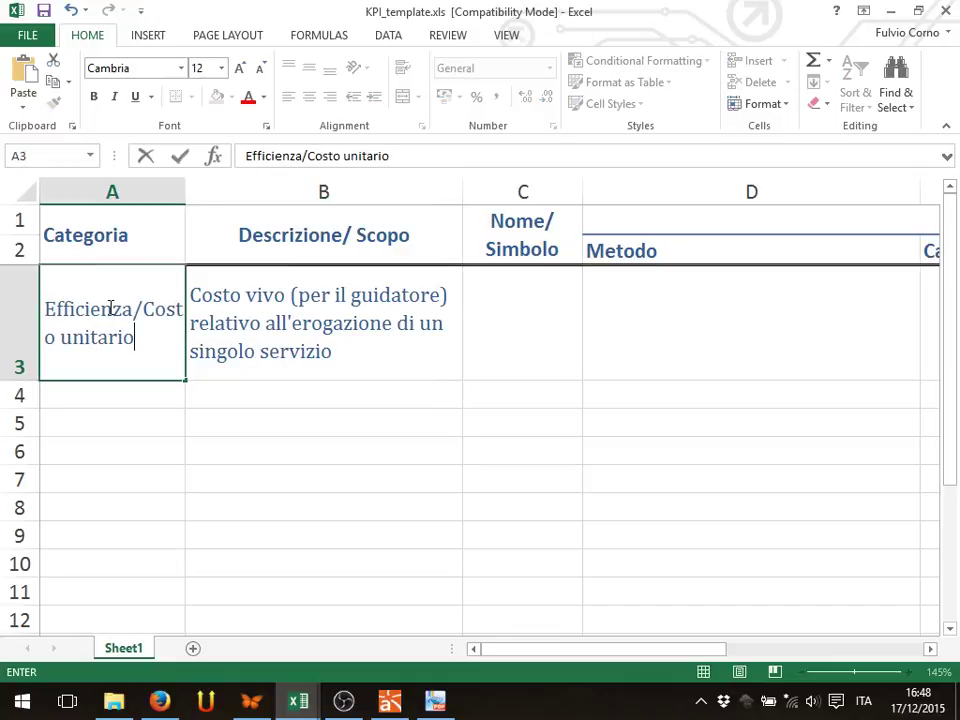
key("Return")
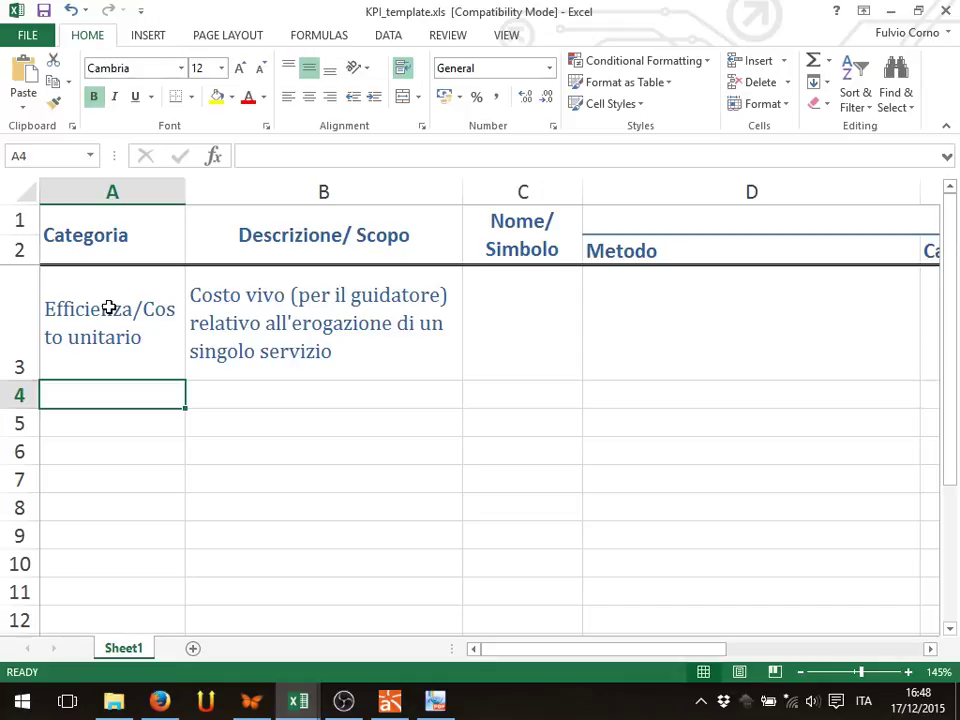
Enter "C_S" as the Nome/Simbolo of the cost KPI in cell C3.
left_click(558, 324)
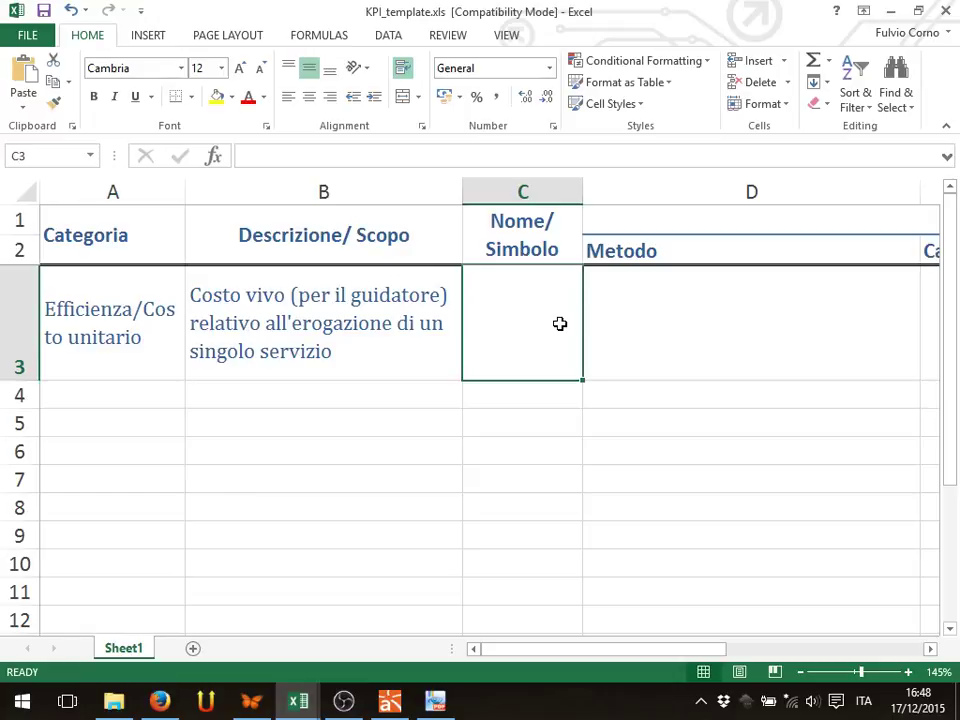
type("C_S")
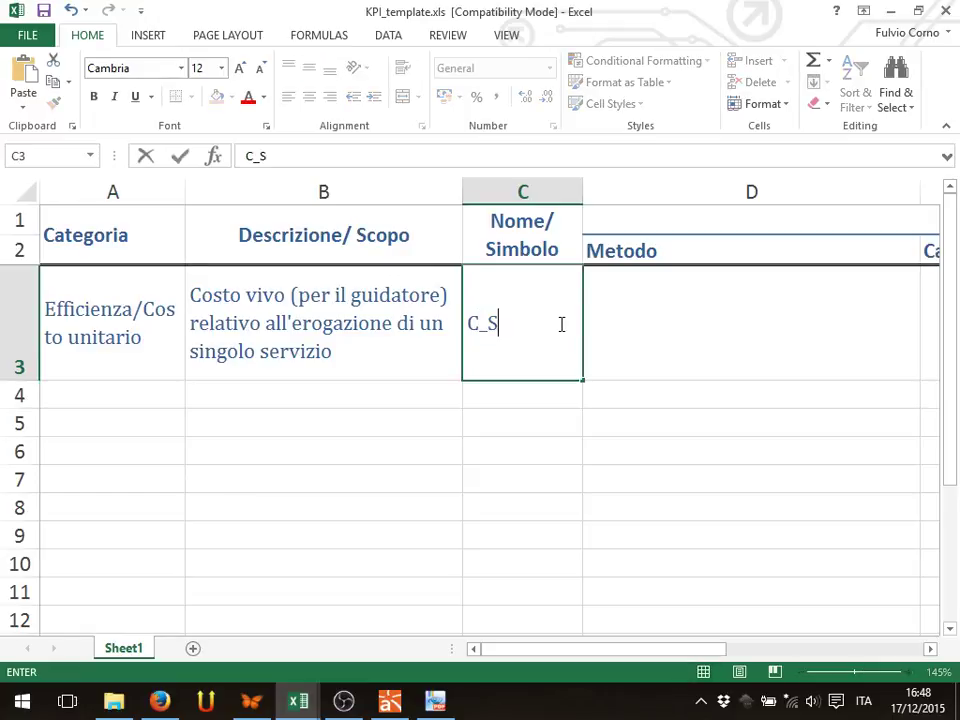
key("Return")
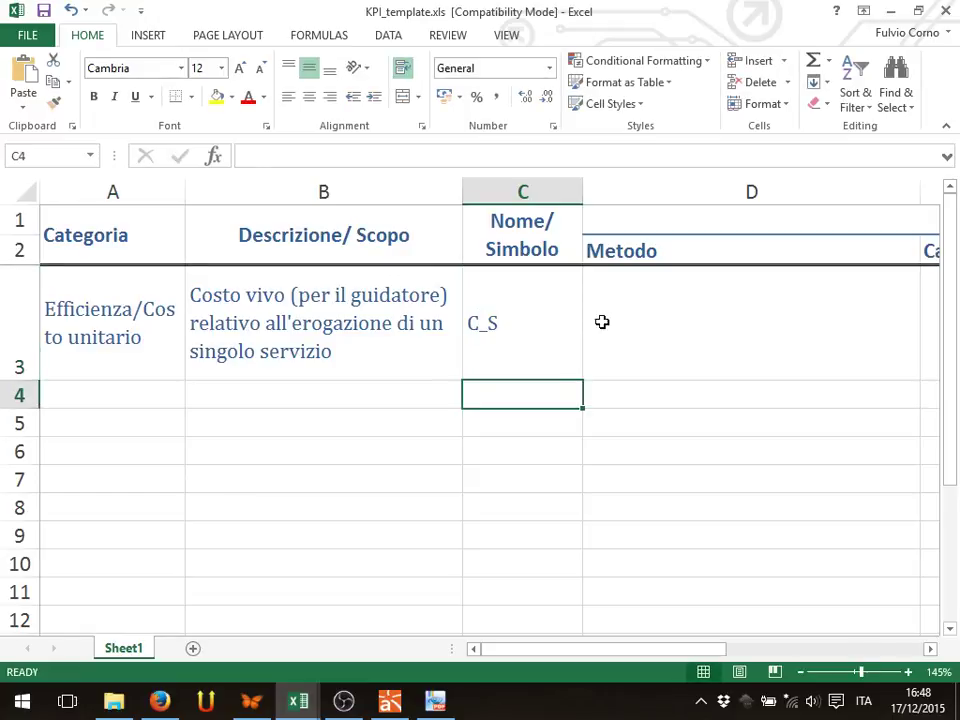
left_click(490, 330)
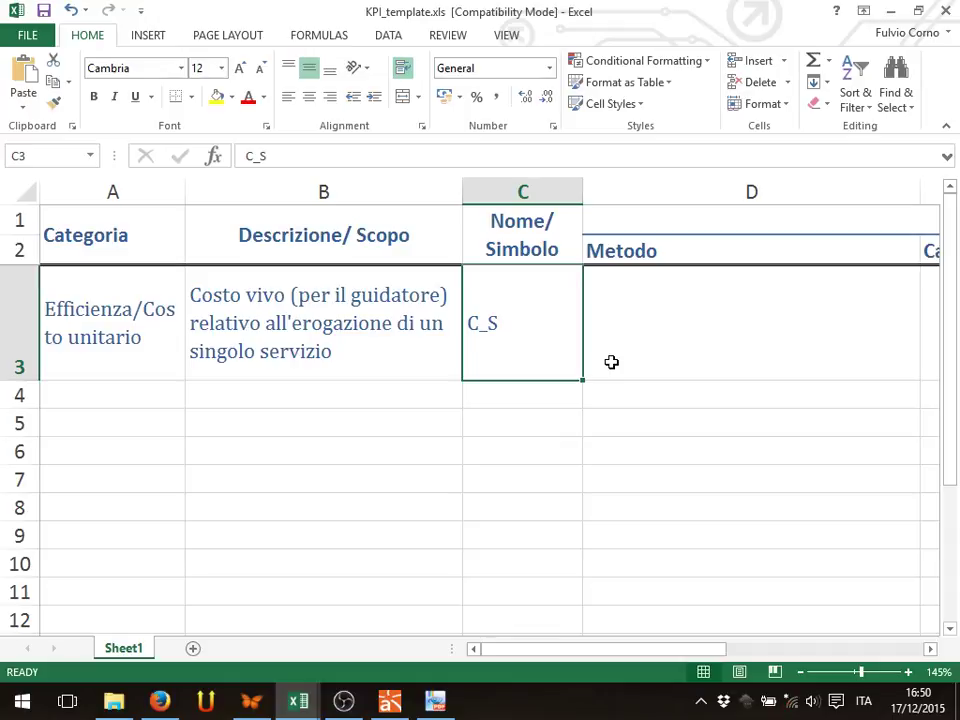
Enter "Moltiplicare il kilometraggio per il costo al km" as the Metodo of the C_S indicator in cell D3.
left_click(611, 362)
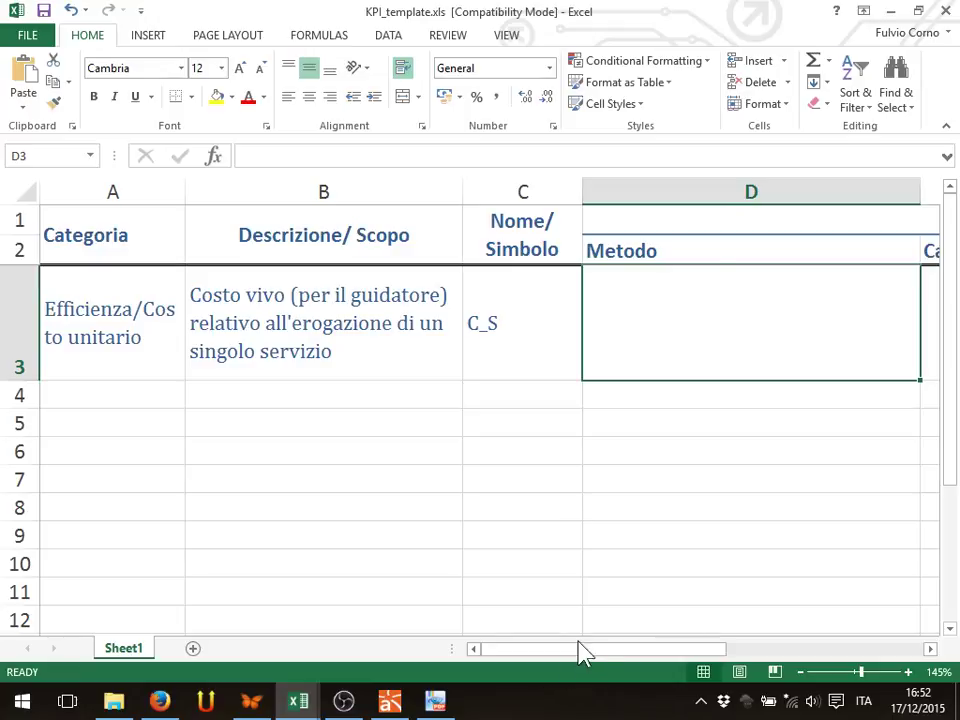
left_click_drag(585, 655, 619, 656)
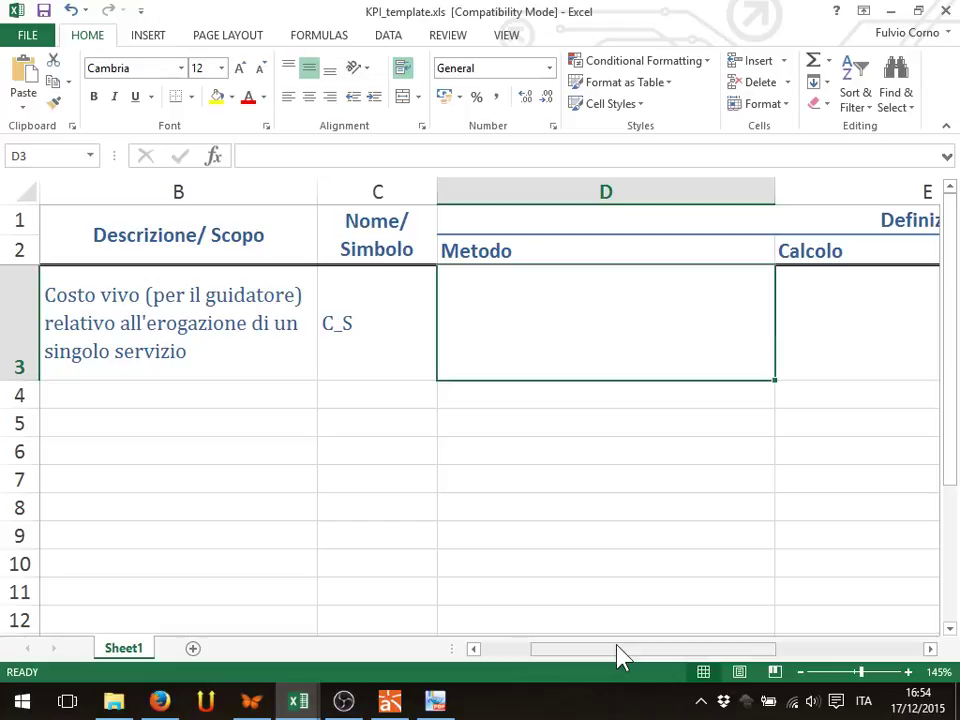
type("Molti")
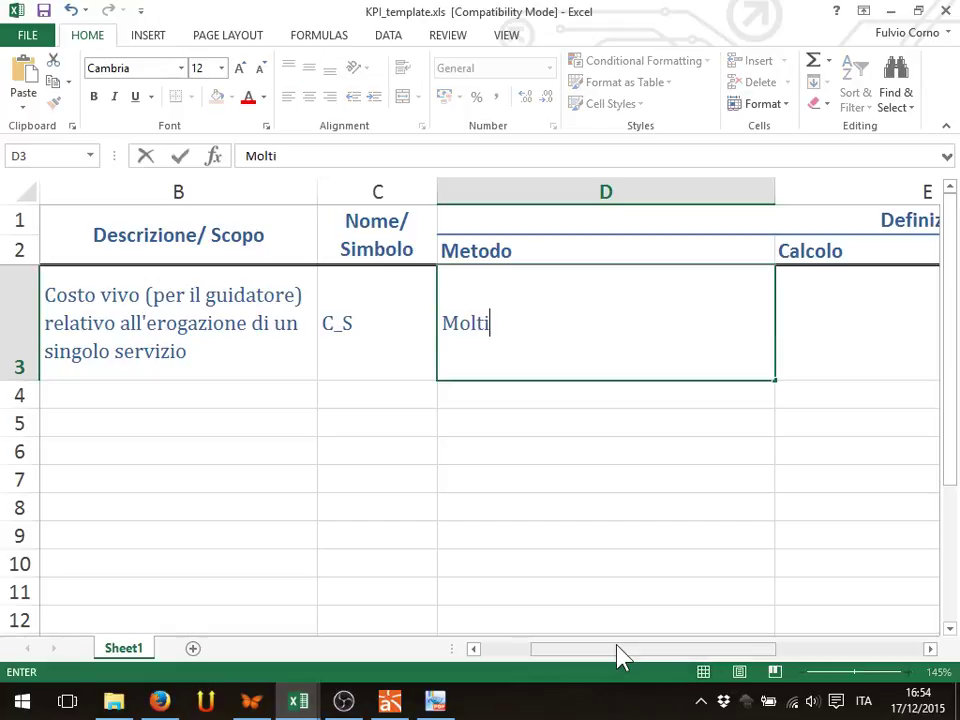
type("plicare il ")
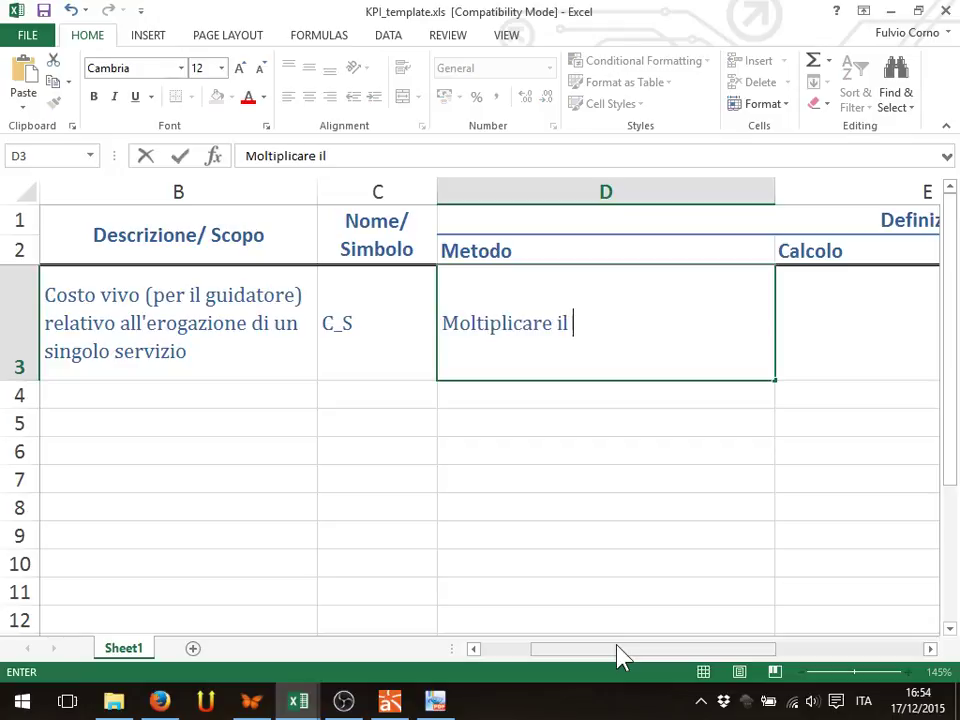
type("kilometrac")
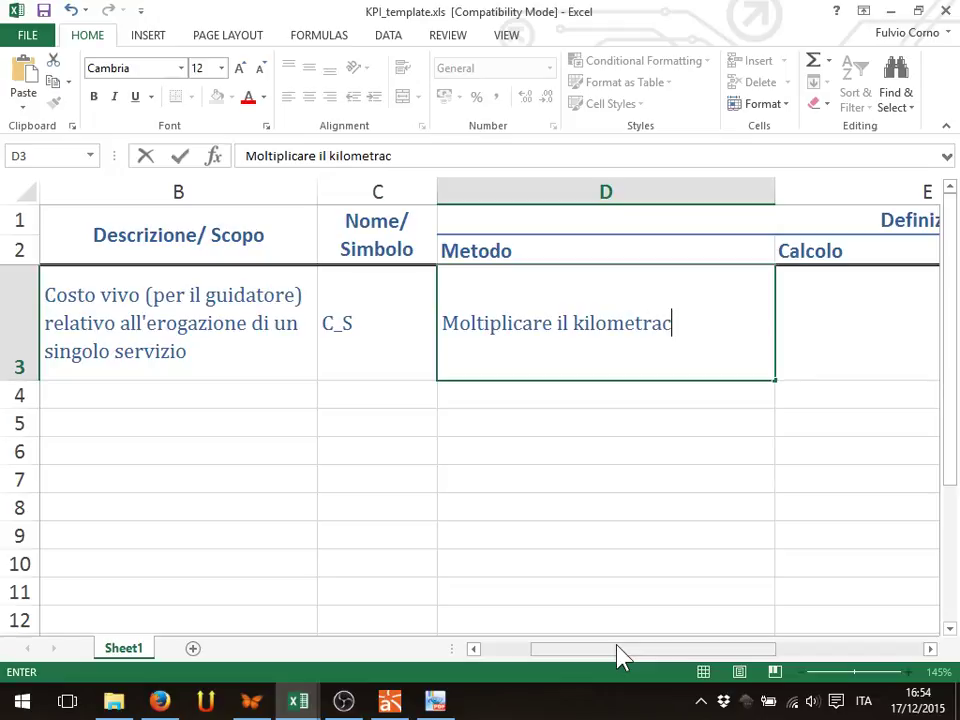
key("BackSpace")
type("ggio per il co")
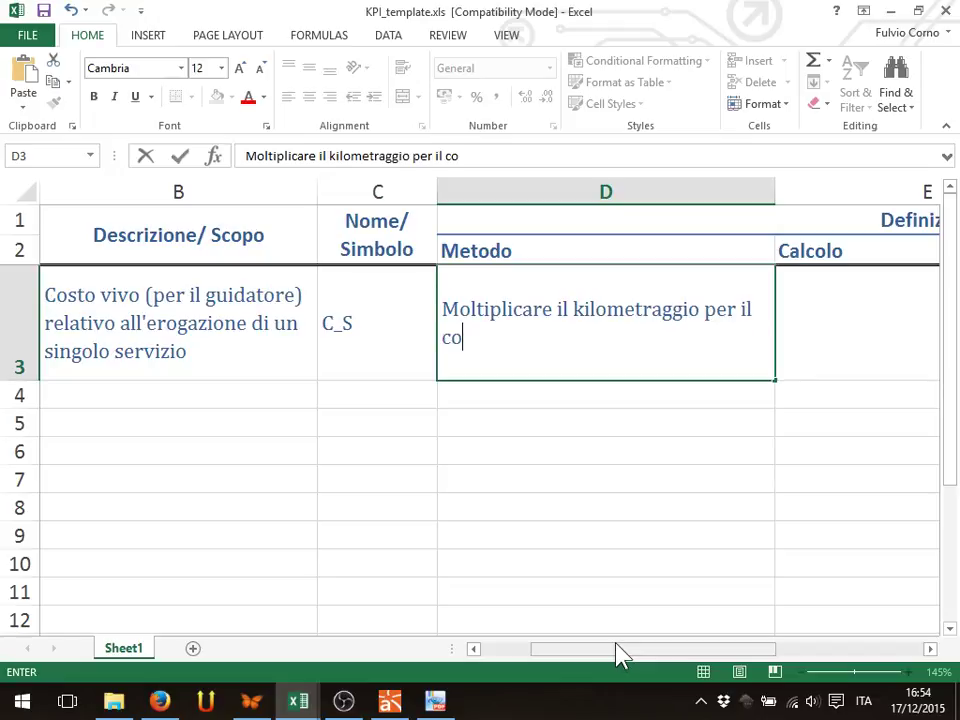
type("sto al km")
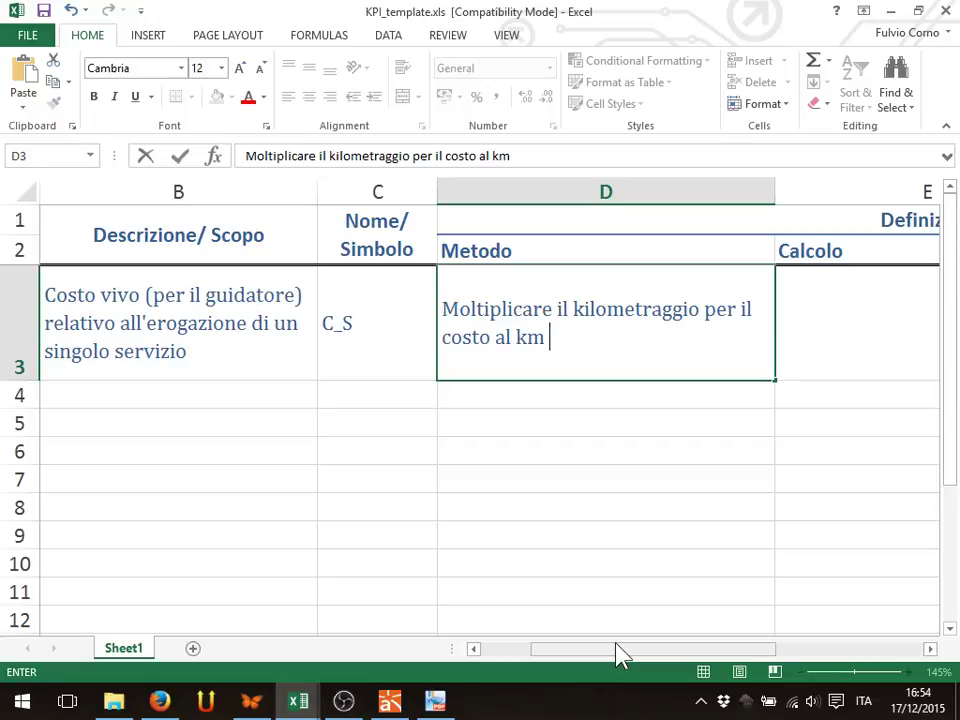
Complete the Metodo text in cell D3 with the two options "(1: del singolo viaggio) (2: inteso come valore medio)".
type(" (1: dei")
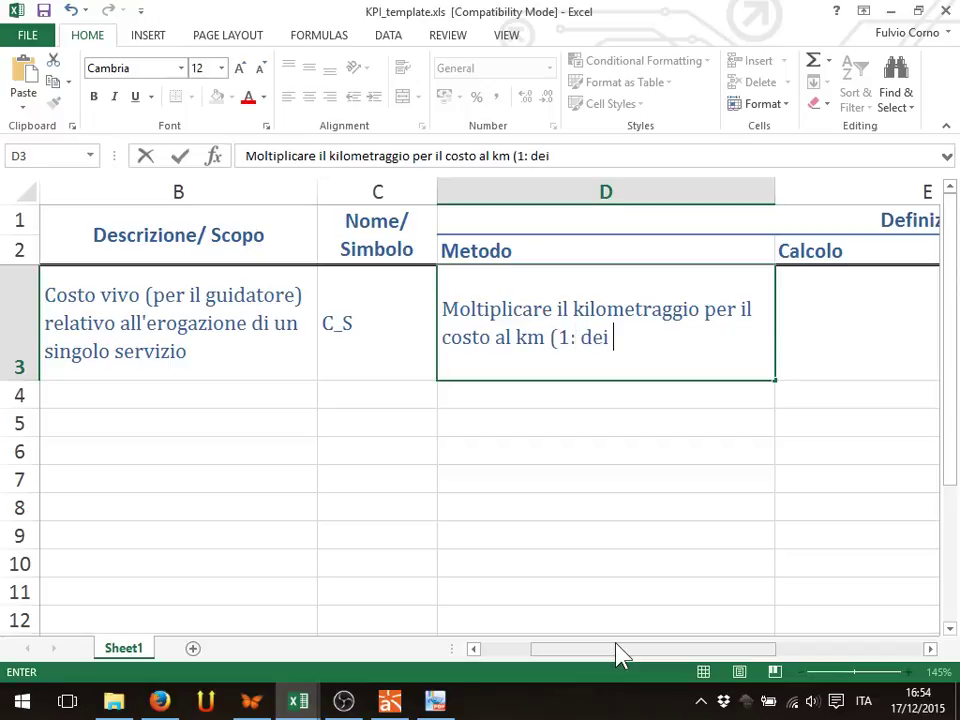
key("BackSpace")
key("BackSpace")
type("l singolo vi")
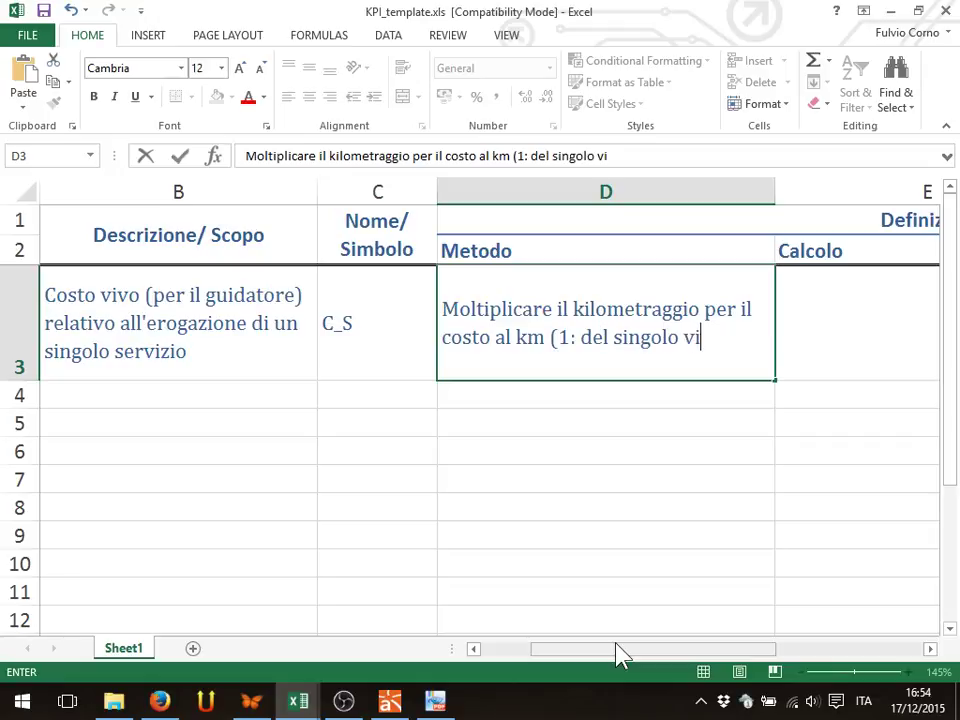
type("aggio) (")
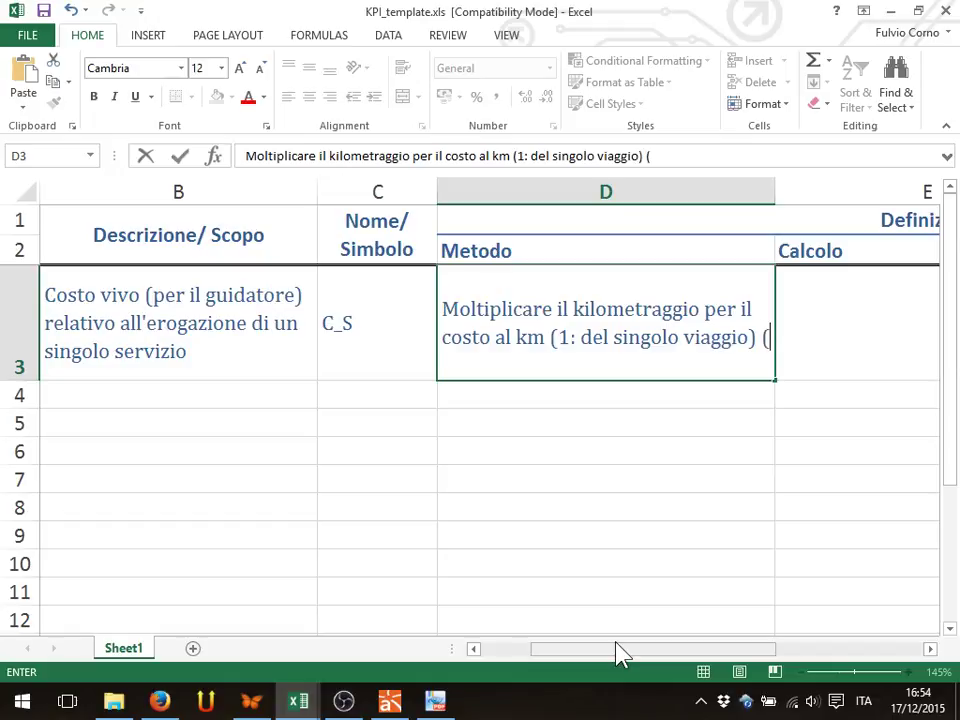
type("2: ")
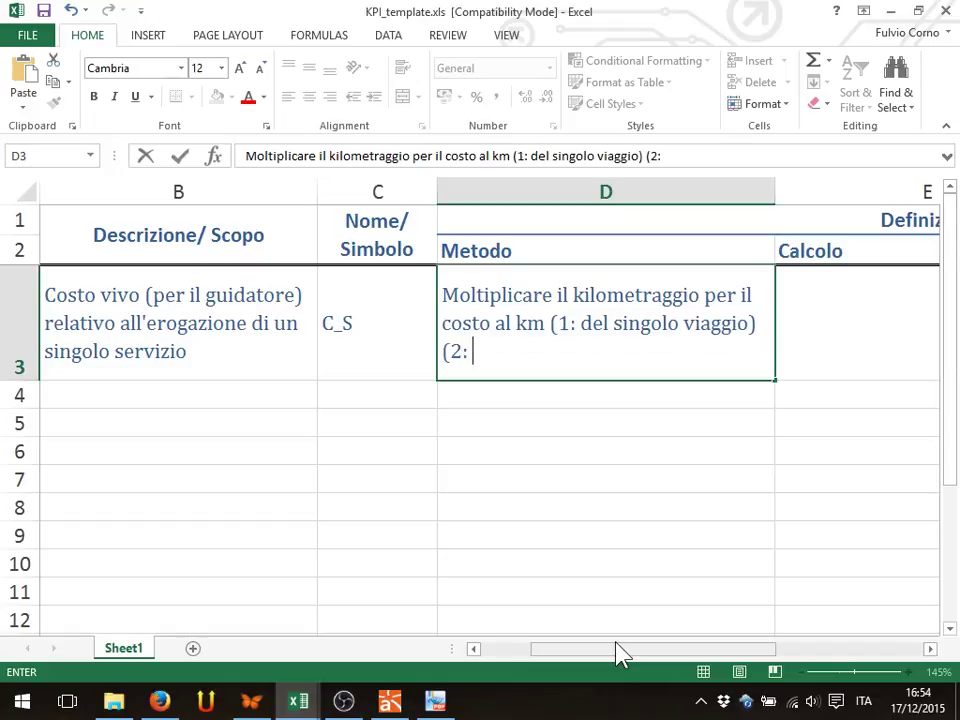
type("ine")
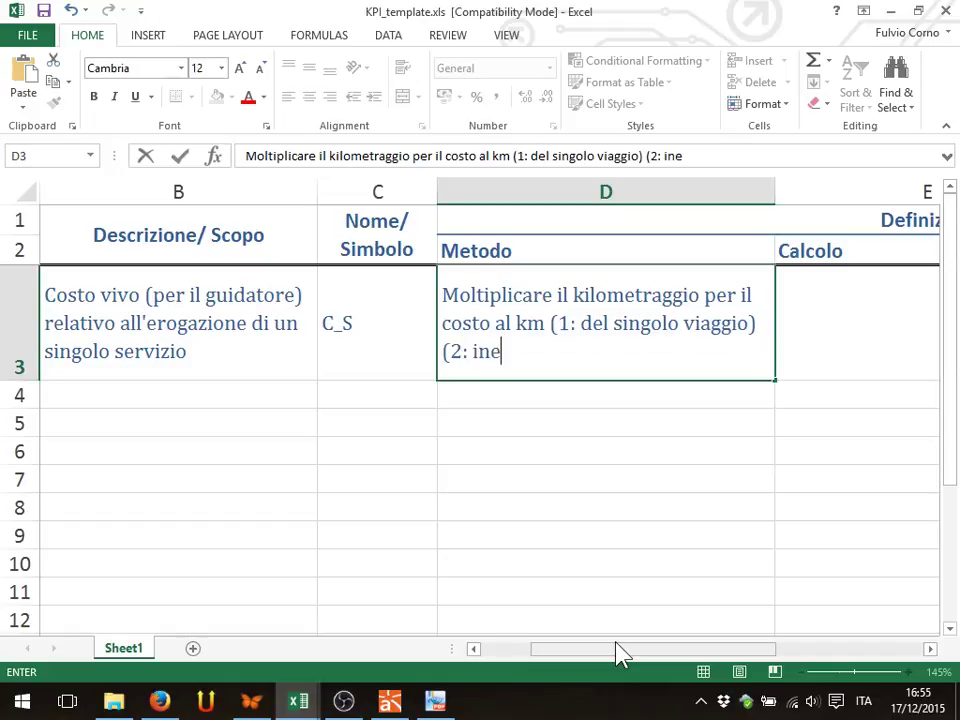
key("BackSpace")
type("teso come va")
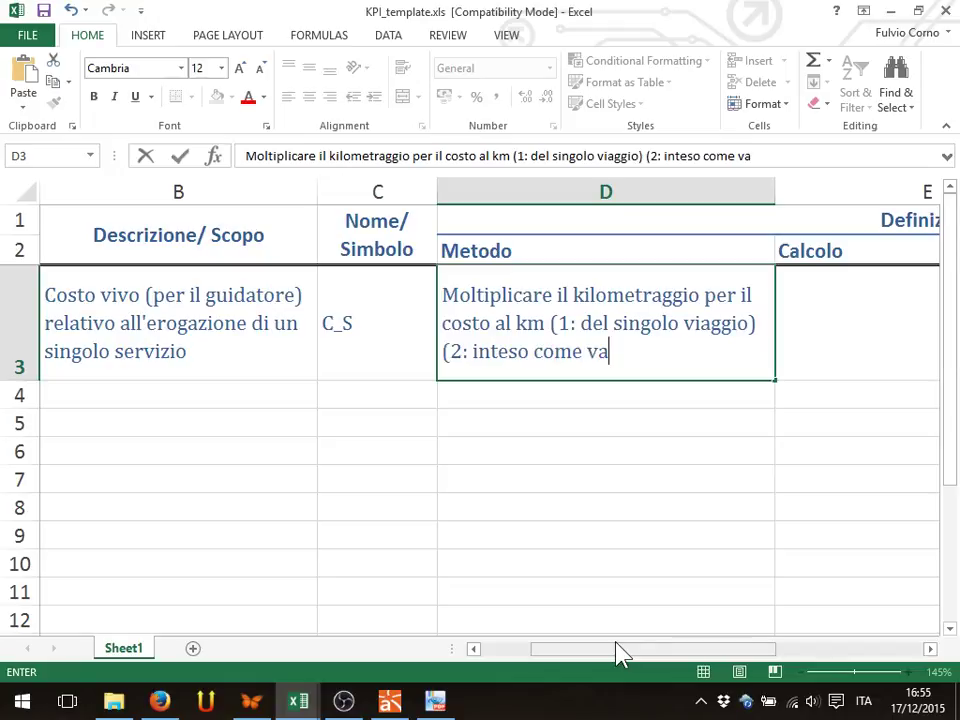
type("lore medio)")
key("Return")
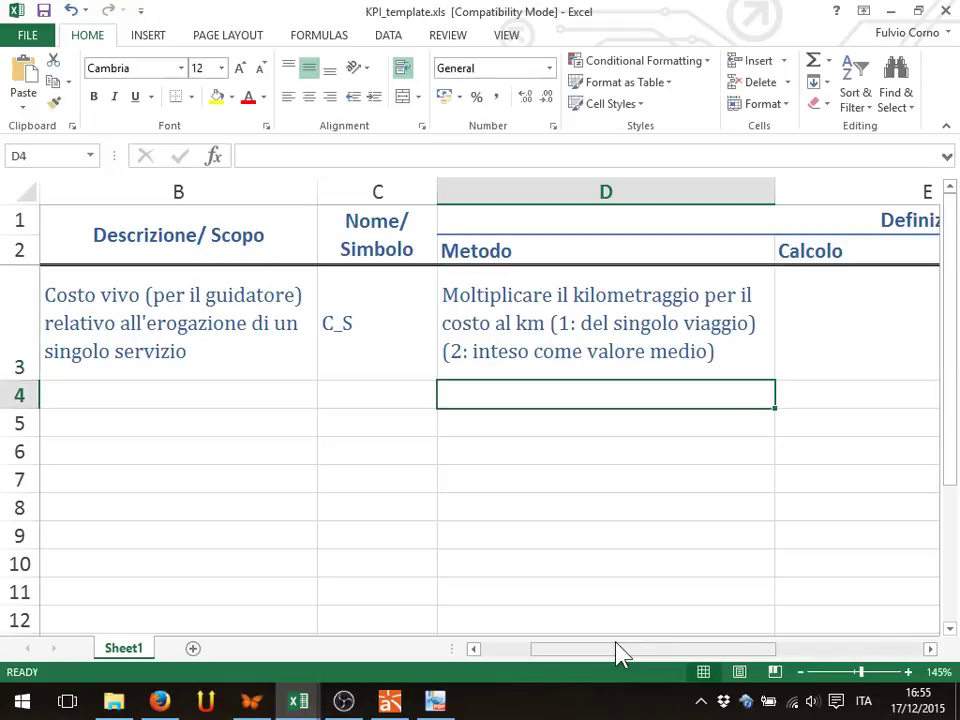
key("Up")
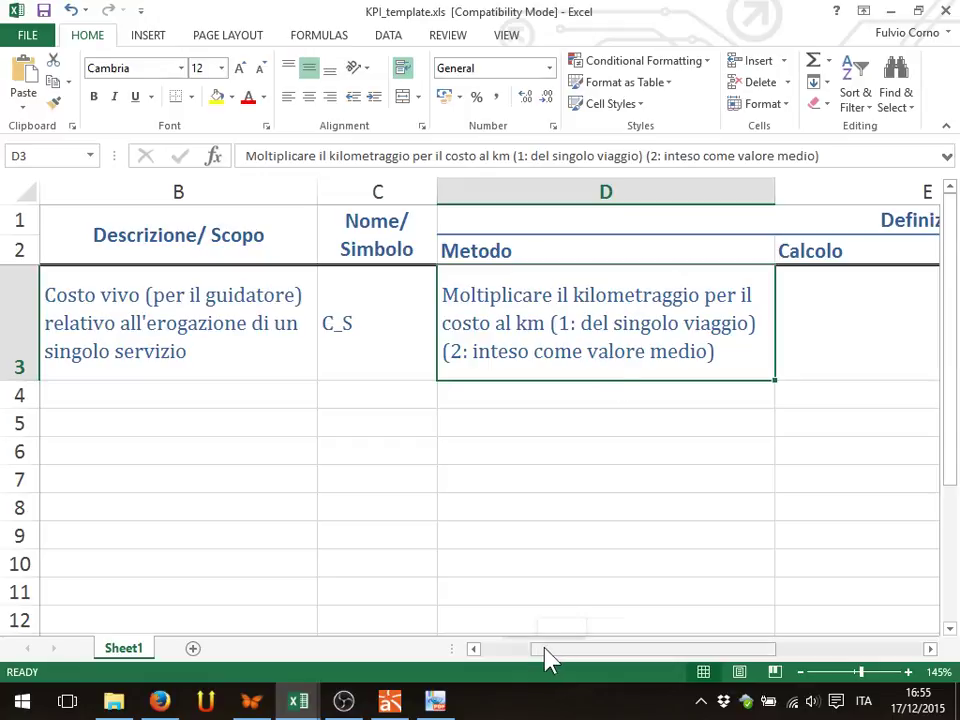
Look over the remaining template columns in row 3, from Calcolo to Fonte, and return to the Metodo cell D3.
left_click_drag(544, 657, 546, 658)
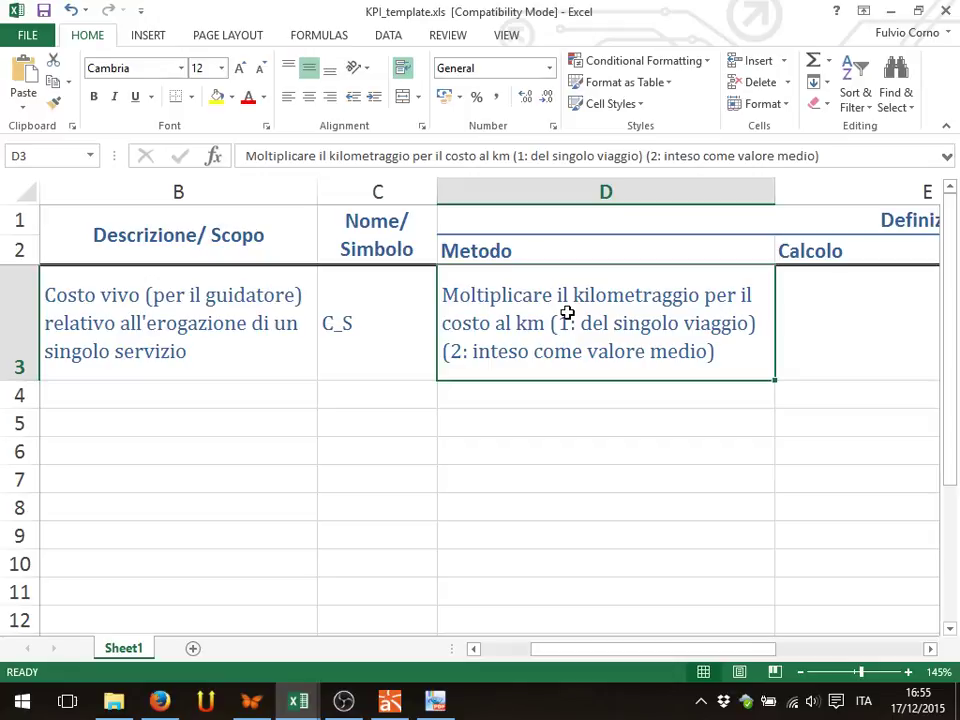
left_click_drag(658, 658, 934, 647)
left_click(762, 344)
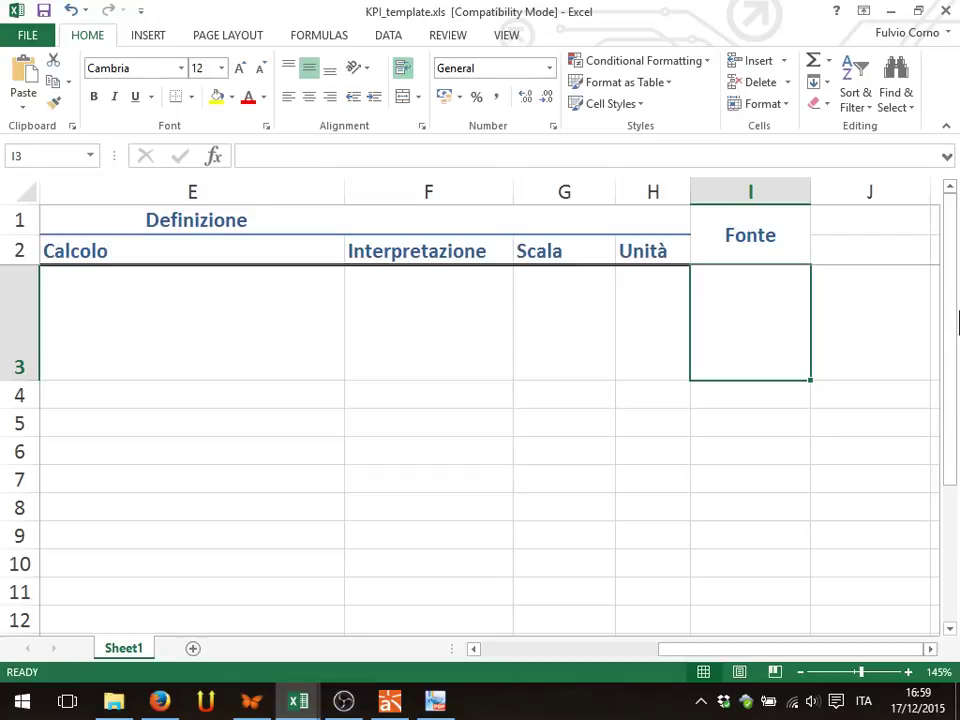
key("Left")
key("Left")
key("Left")
key("Left")
key("Left")
key("Left")
key("Left")
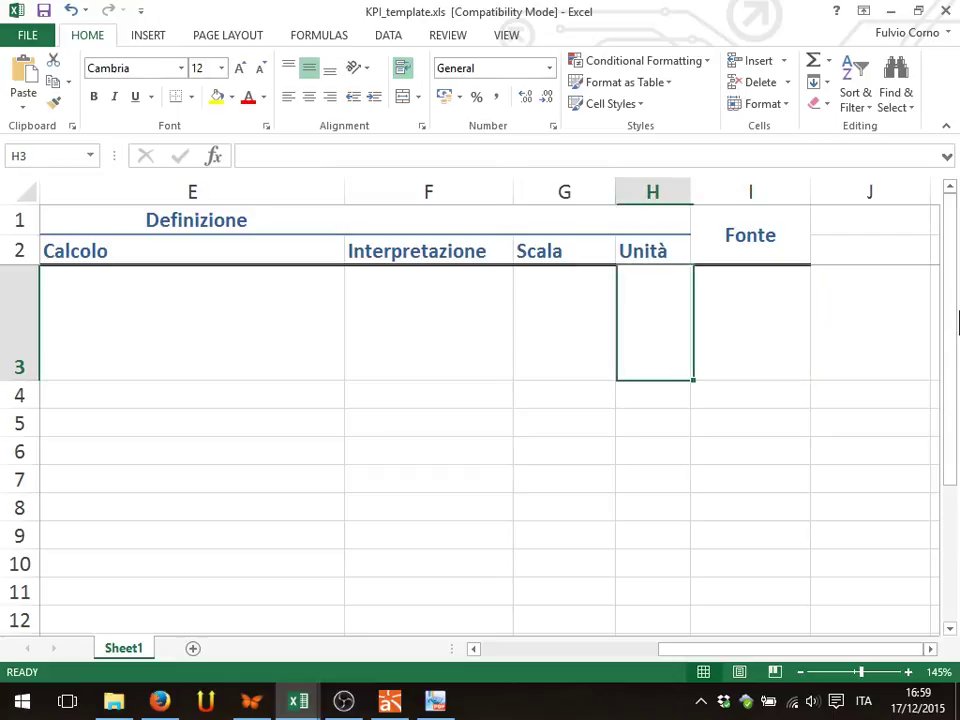
key("Right")
key("Right")
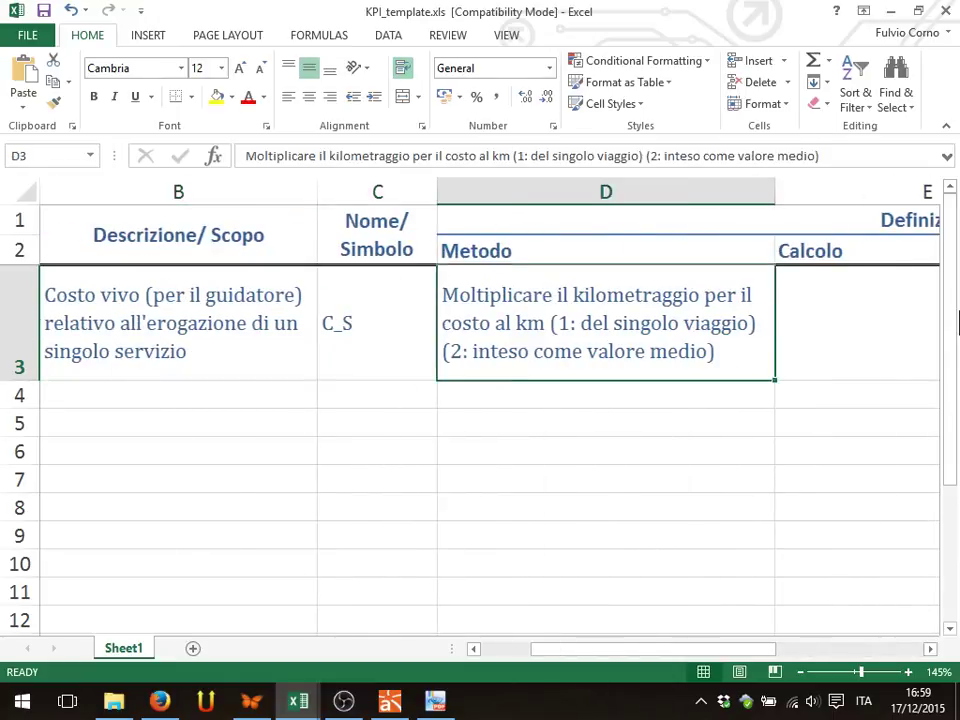
key("Right")
key("Left")
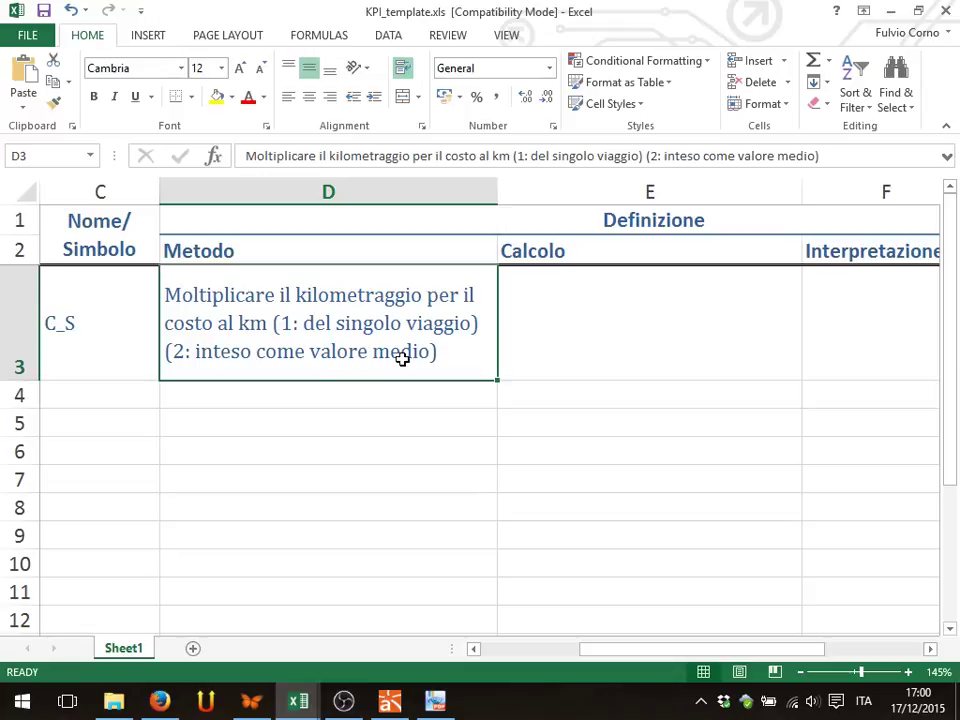
Apply strikethrough to only the "(1: del singolo viaggio)" option in the Metodo text of cell D3.
left_click(589, 332)
left_click(344, 351)
double_click(301, 323)
left_click_drag(274, 323, 478, 333)
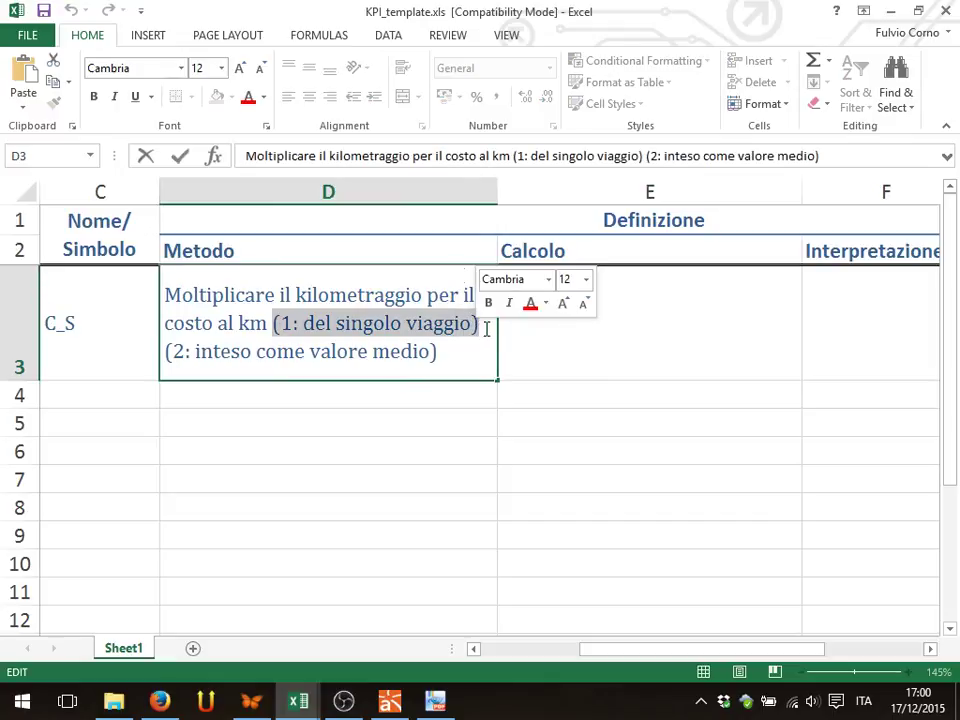
left_click(266, 127)
left_click(540, 487)
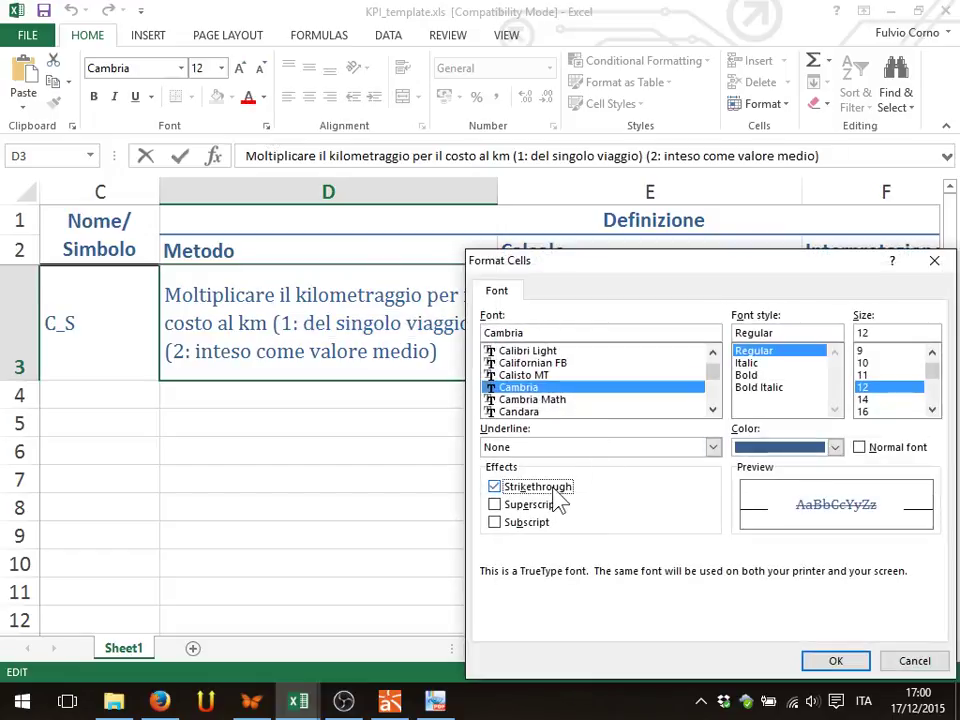
left_click(836, 660)
left_click(322, 437)
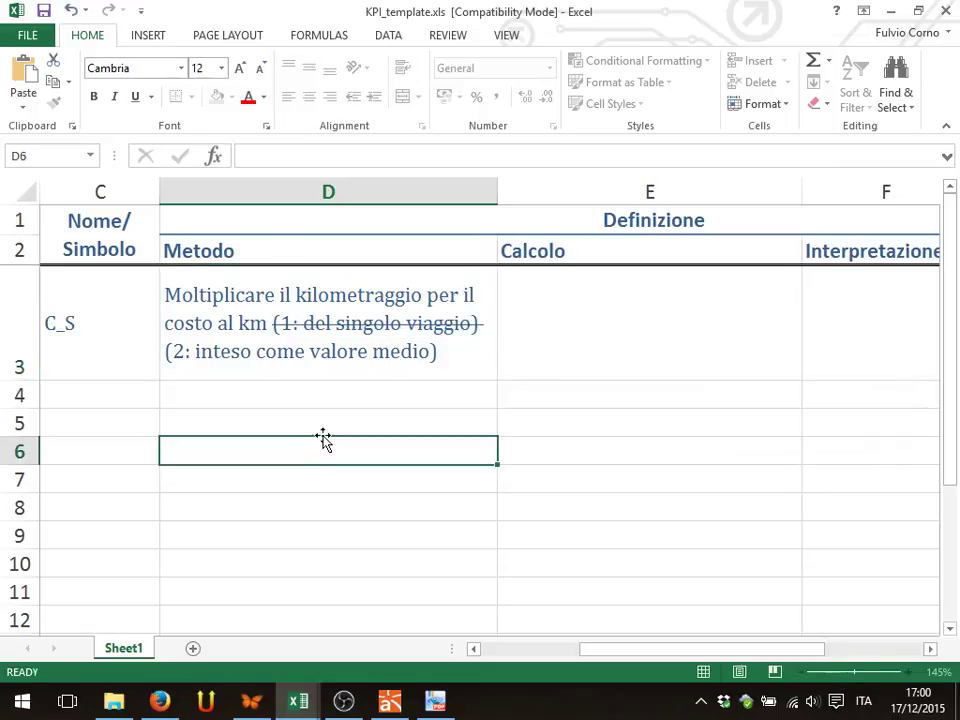
left_click(572, 273)
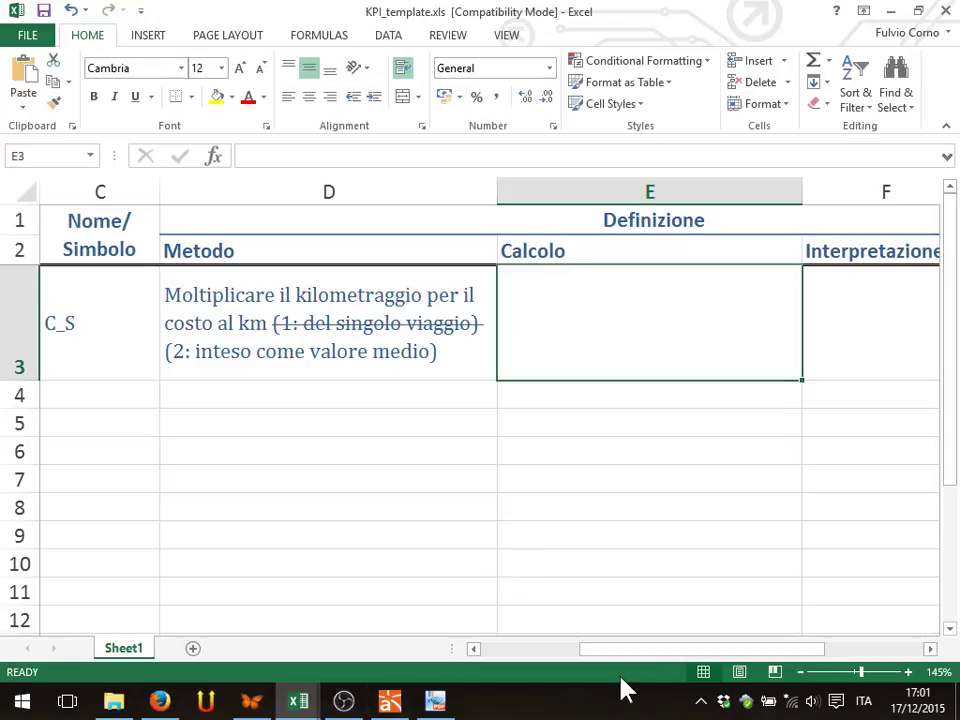
left_click_drag(649, 653, 649, 653)
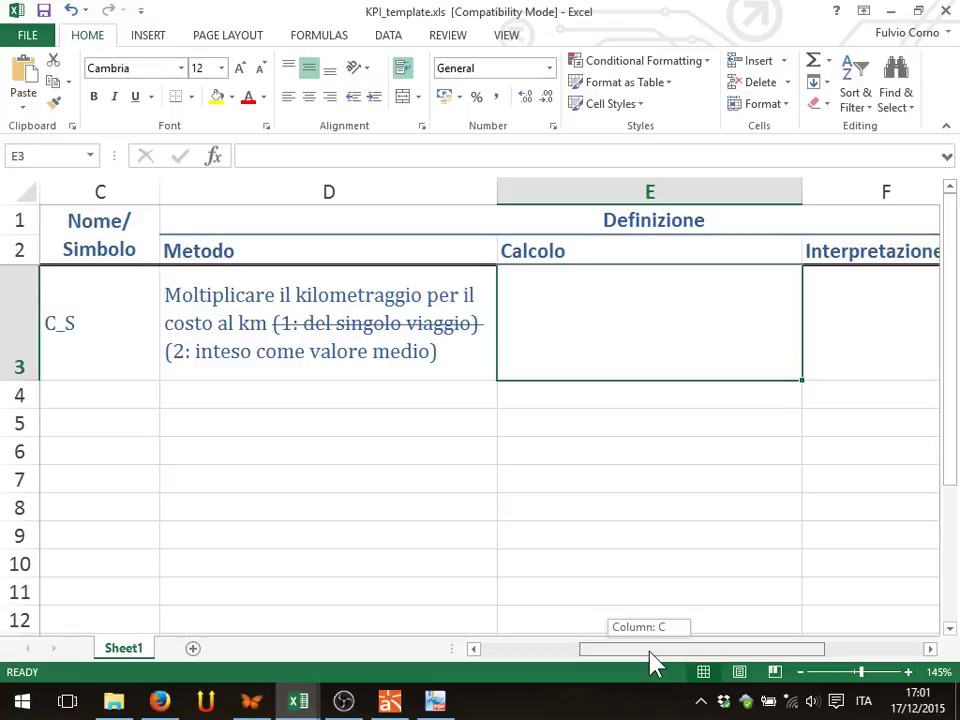
left_click_drag(650, 655, 648, 659)
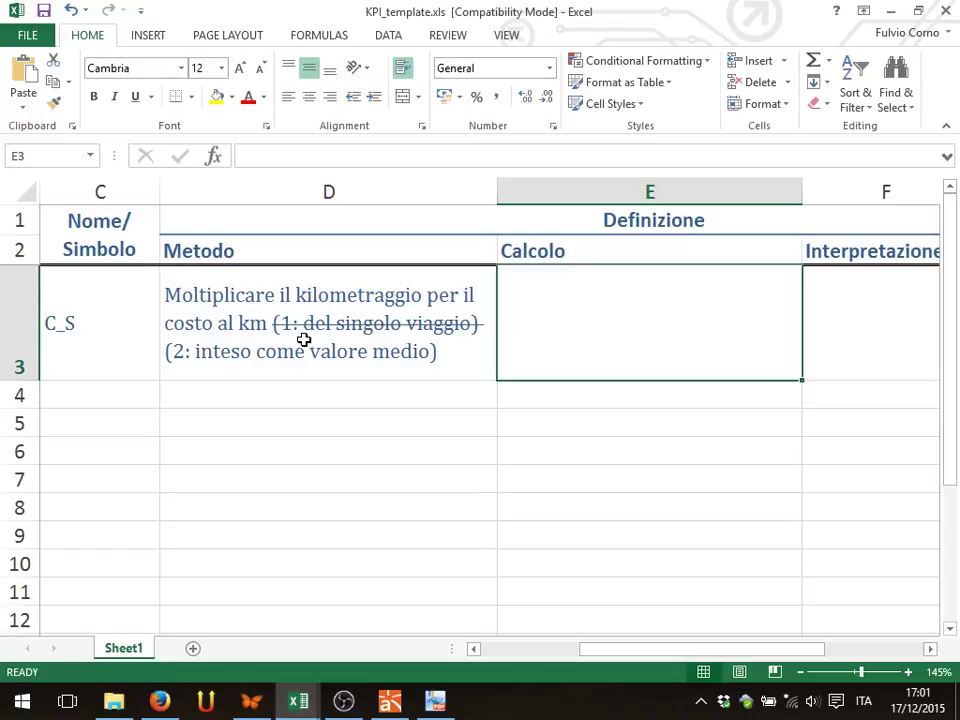
Append "che terrà conto del carburante e dell'usura veicolo" to the end of the Metodo text in cell D3.
left_click(466, 356)
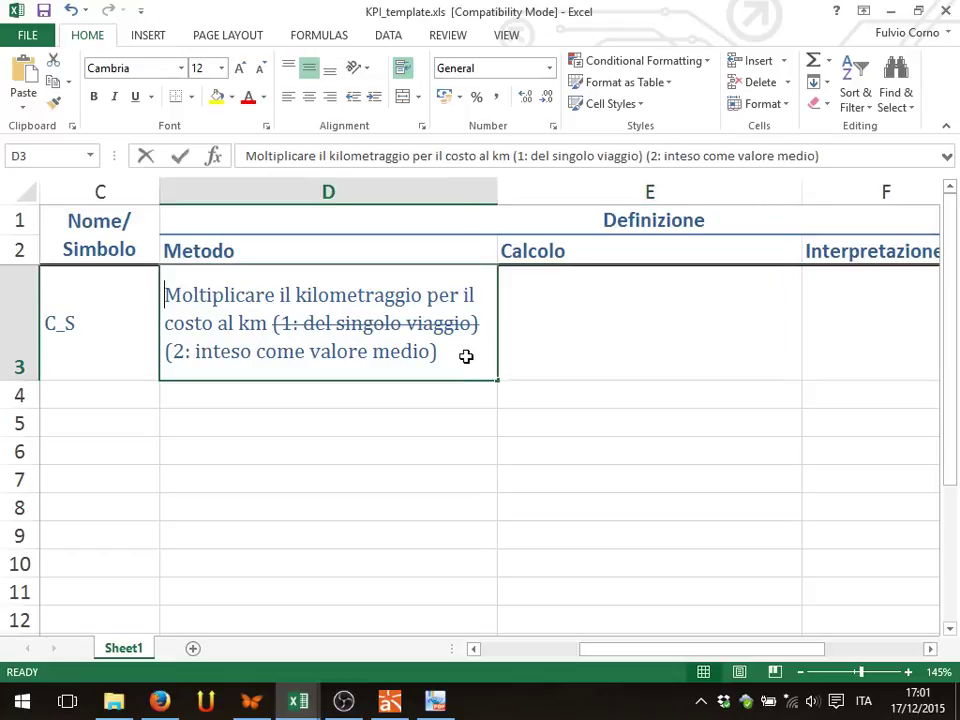
double_click(466, 356)
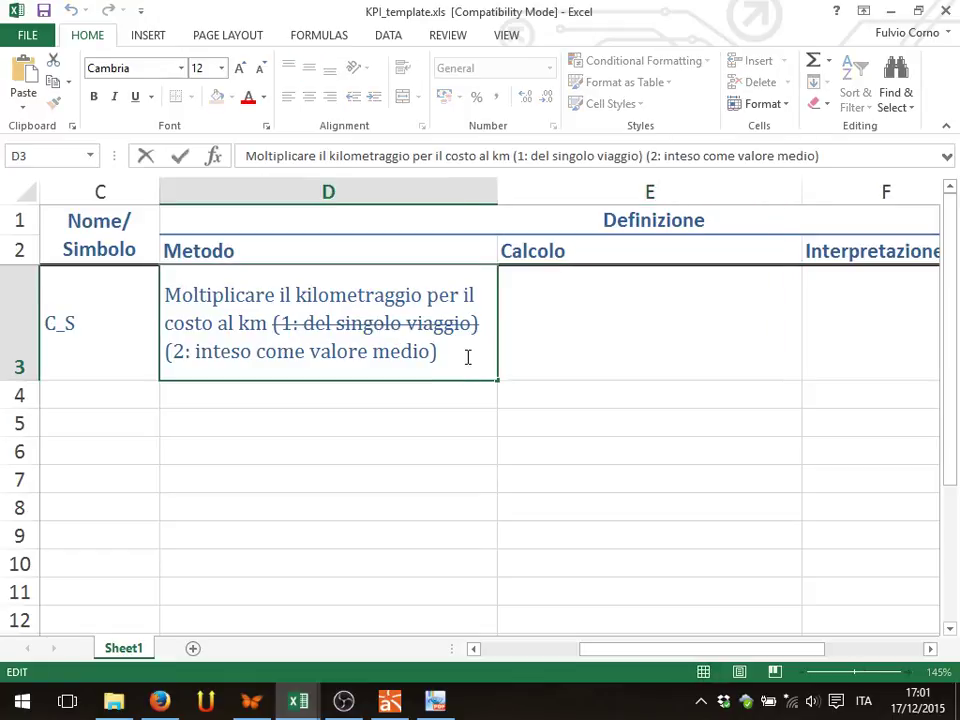
type("he")
key("BackSpace")
key("BackSpace")
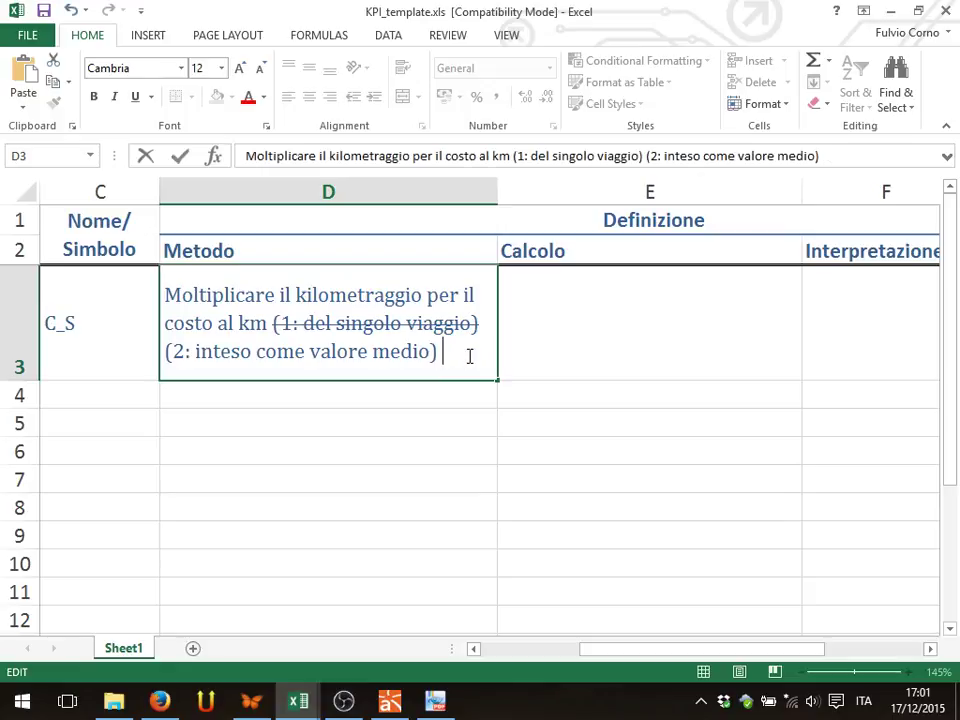
type("che terrà ")
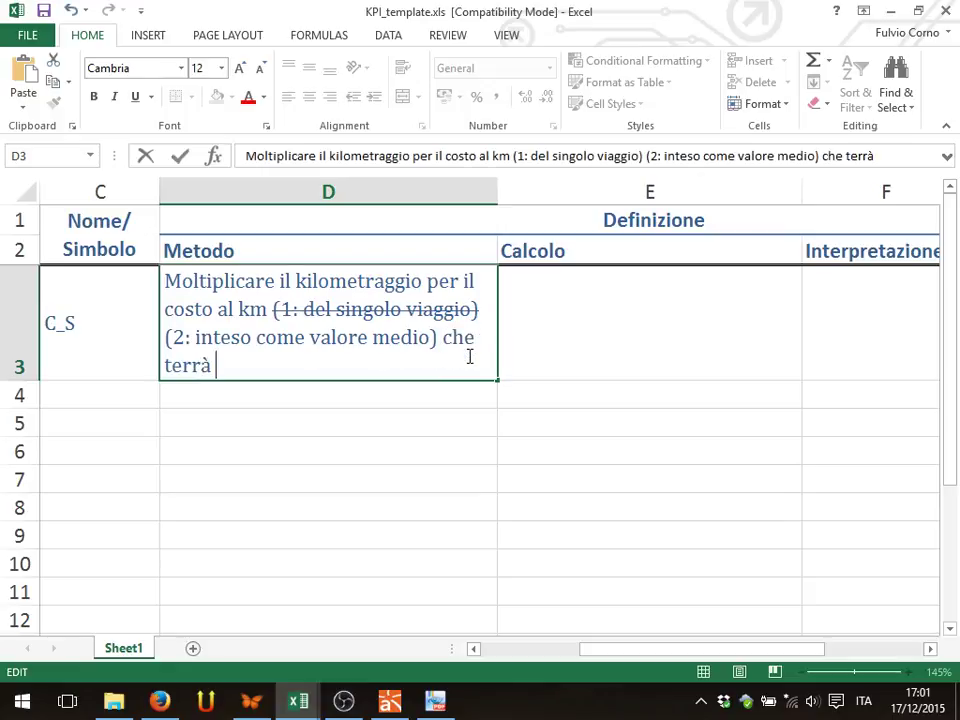
type("conto del carb")
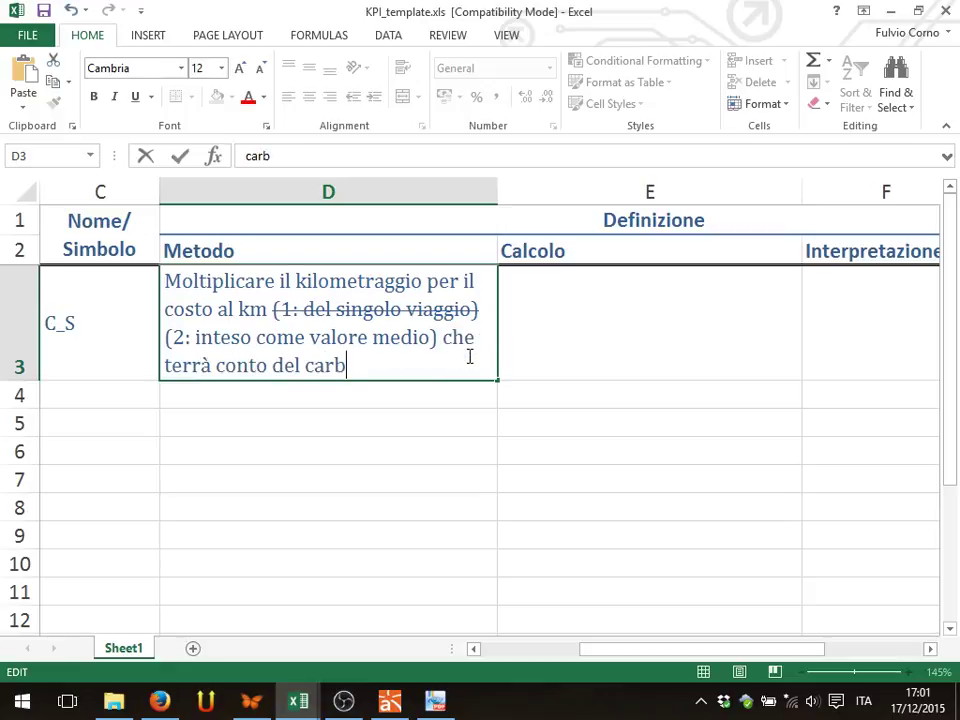
type("urante e d")
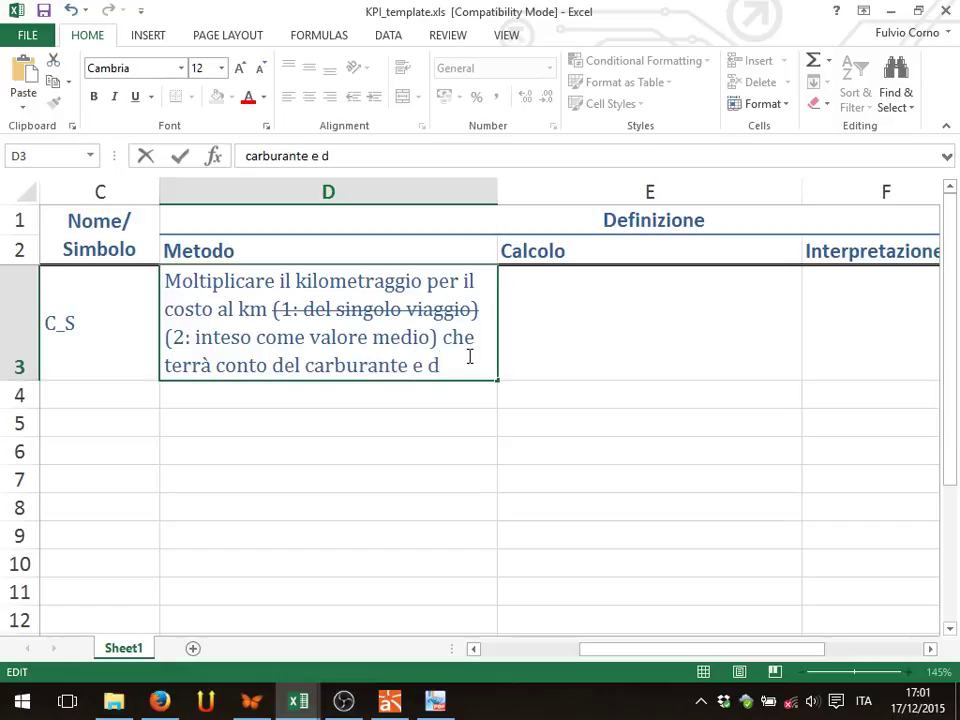
key("BackSpace")
type("dell'urus")
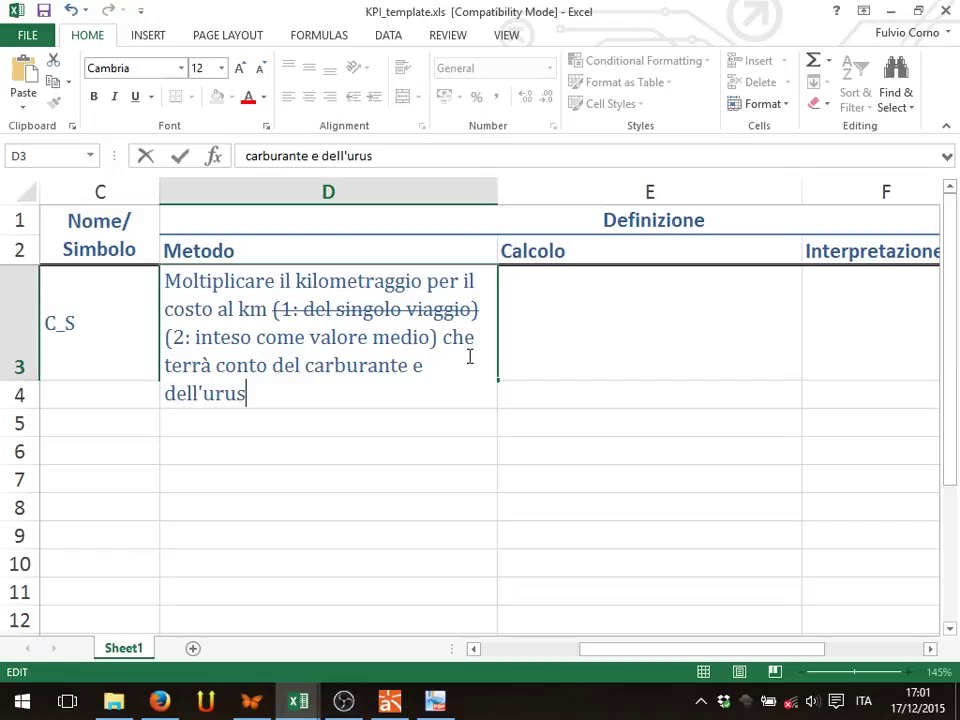
key("BackSpace")
key("BackSpace")
key("BackSpace")
type("sura veicolo")
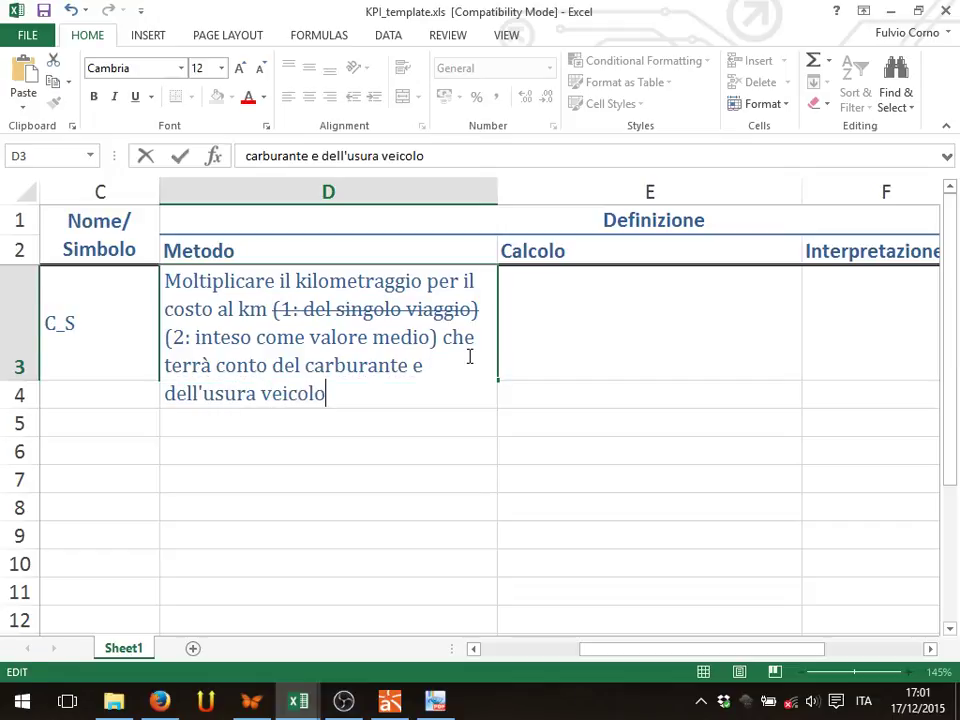
key("Return")
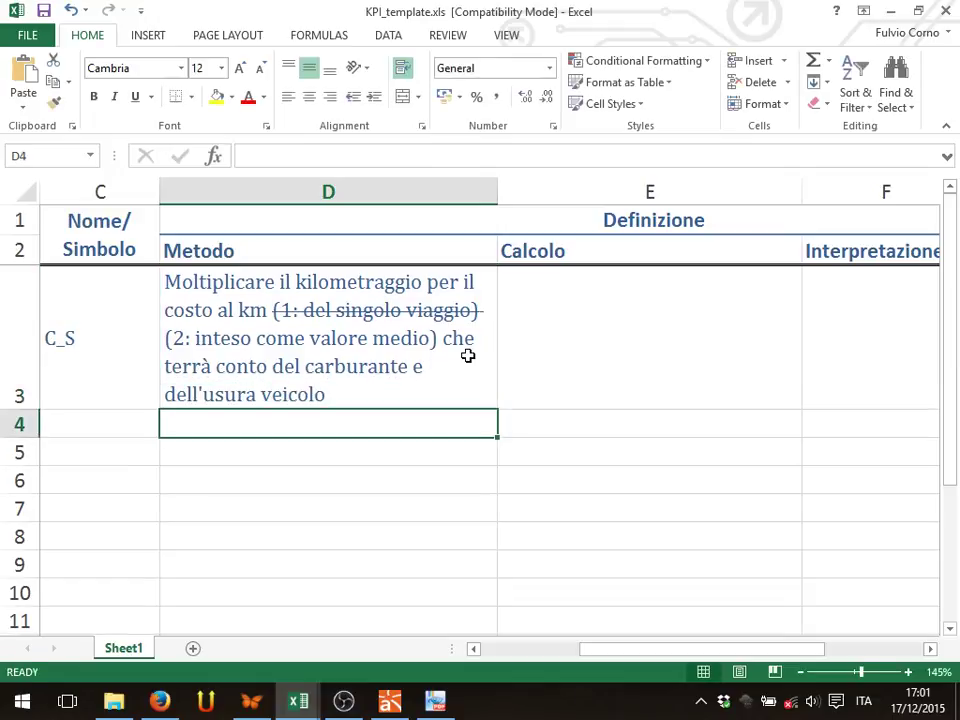
Enter "K_km" as the Nome/Simbolo of a new indicator in cell C4.
left_click(542, 356)
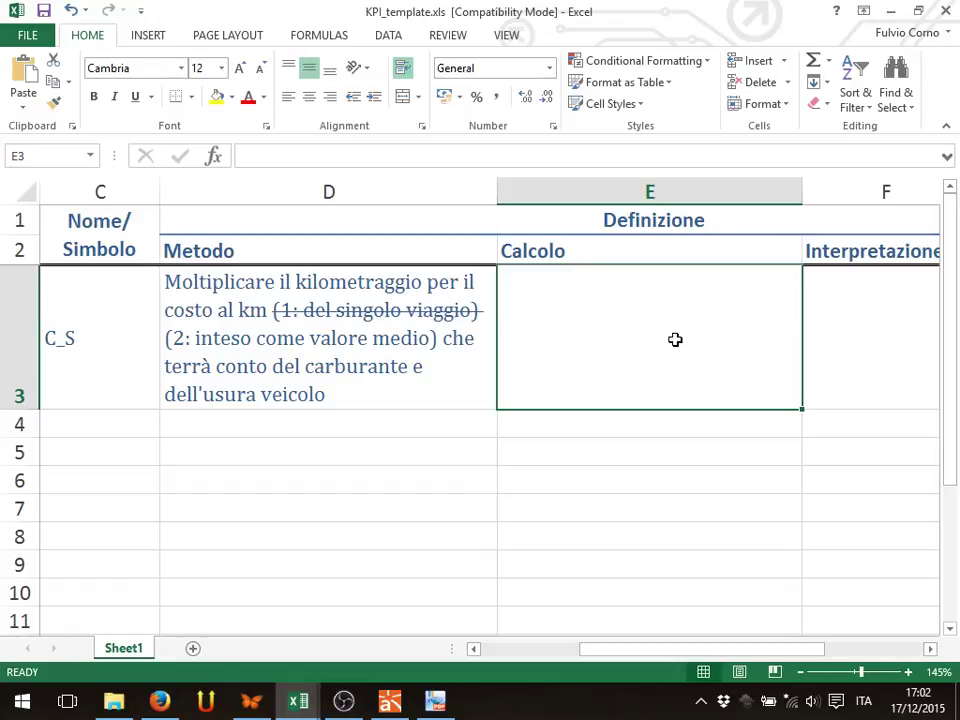
key("Left")
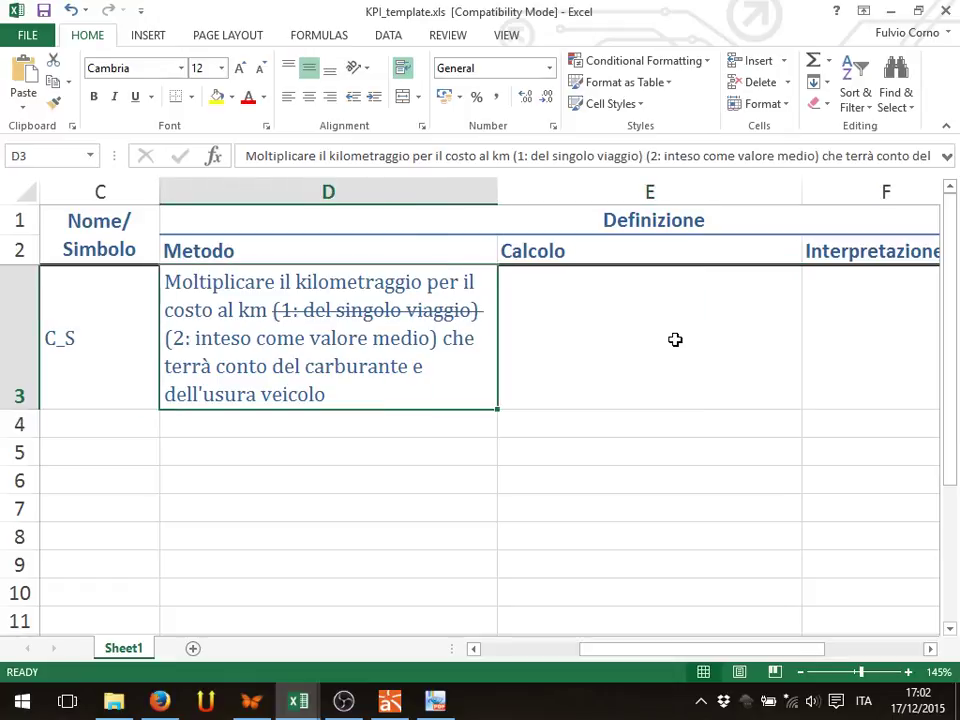
key("Left")
key("Left")
key("Left")
key("Down")
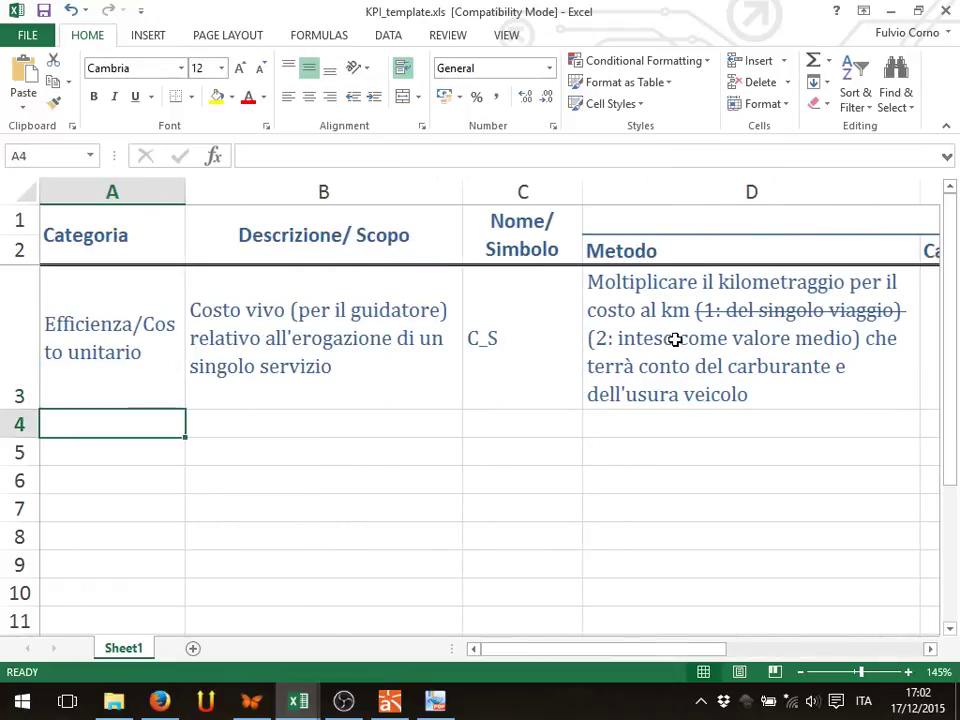
key("Right")
key("Right")
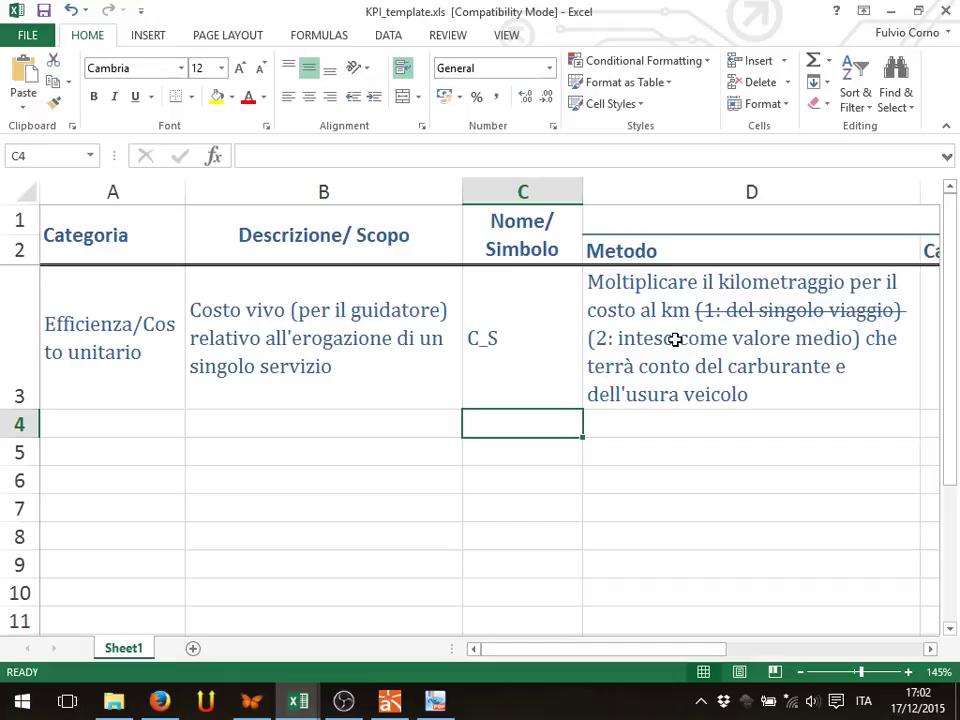
type("Cost")
key("BackSpace")
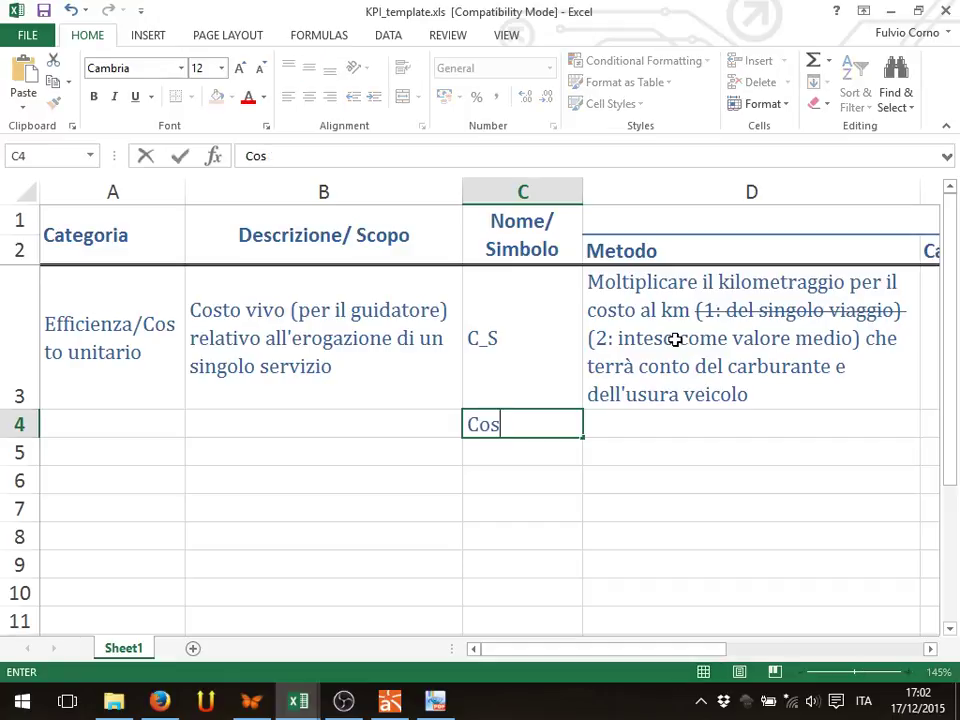
key("BackSpace")
key("BackSpace")
key("BackSpace")
type("K_km")
key("Return")
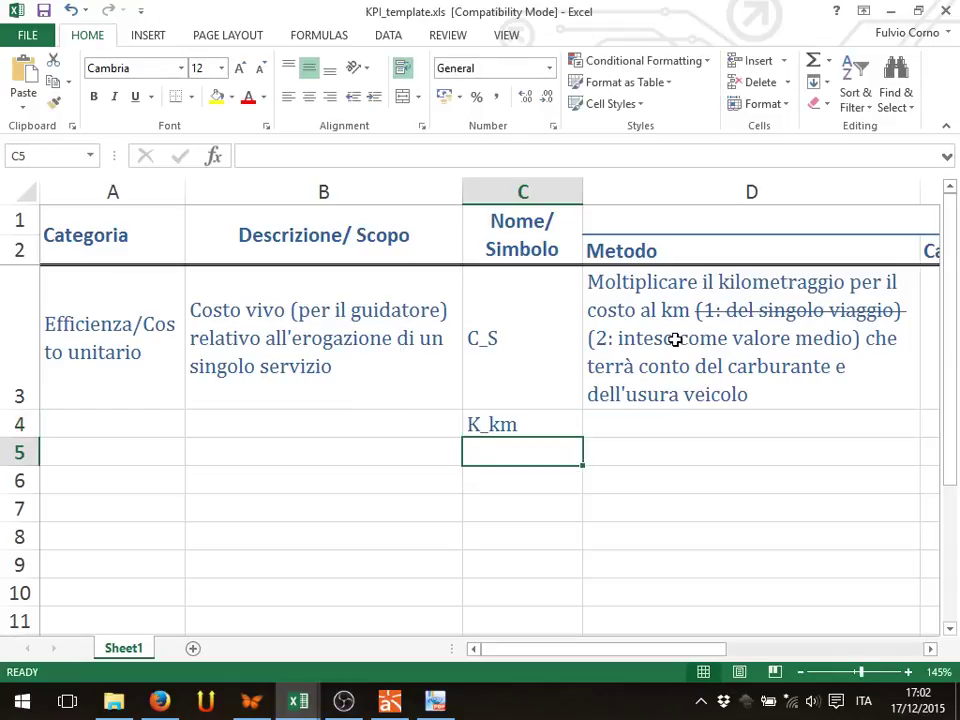
Enter "Costtante di costo al km" as the Descrizione/Scopo of K_km in cell B4.
key("Up")
key("Left")
type("Cos")
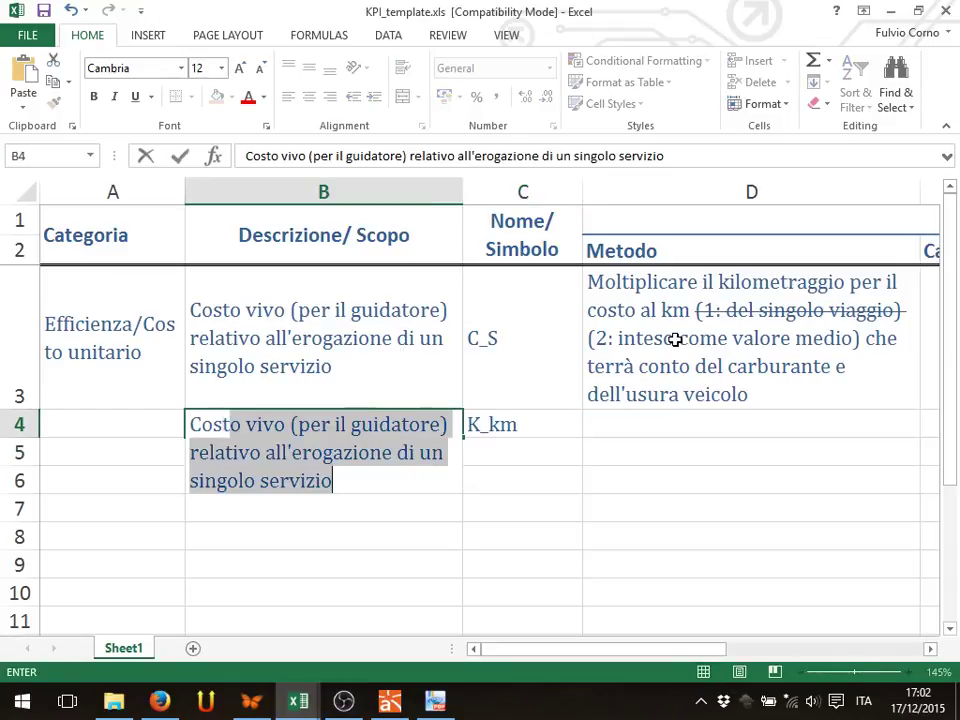
type("ttante di c")
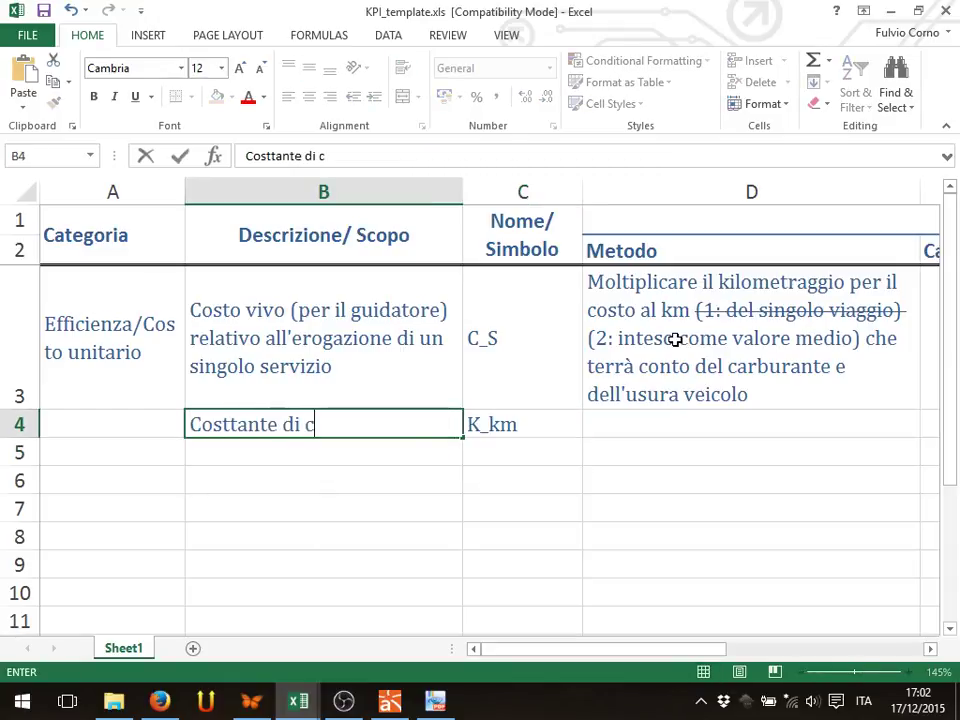
type("osto al ckm")
key("BackSpace")
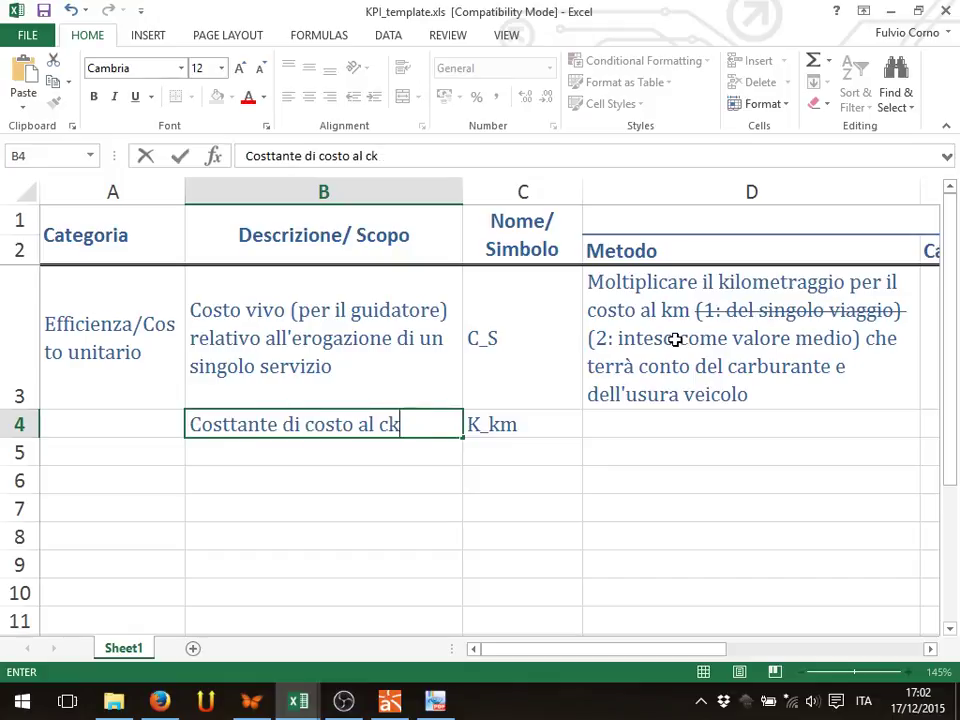
key("BackSpace")
key("BackSpace")
type("km")
key("Return")
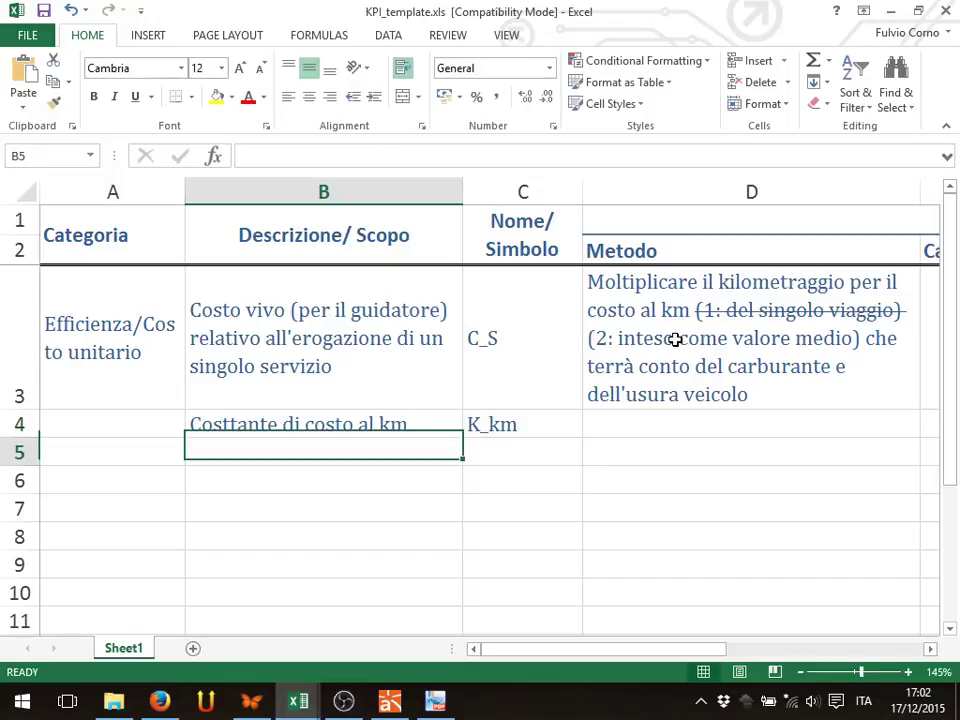
Correct the misspelled first word of the description in cell B4 to "Costante".
key("Up")
key("F2")
key("Home")
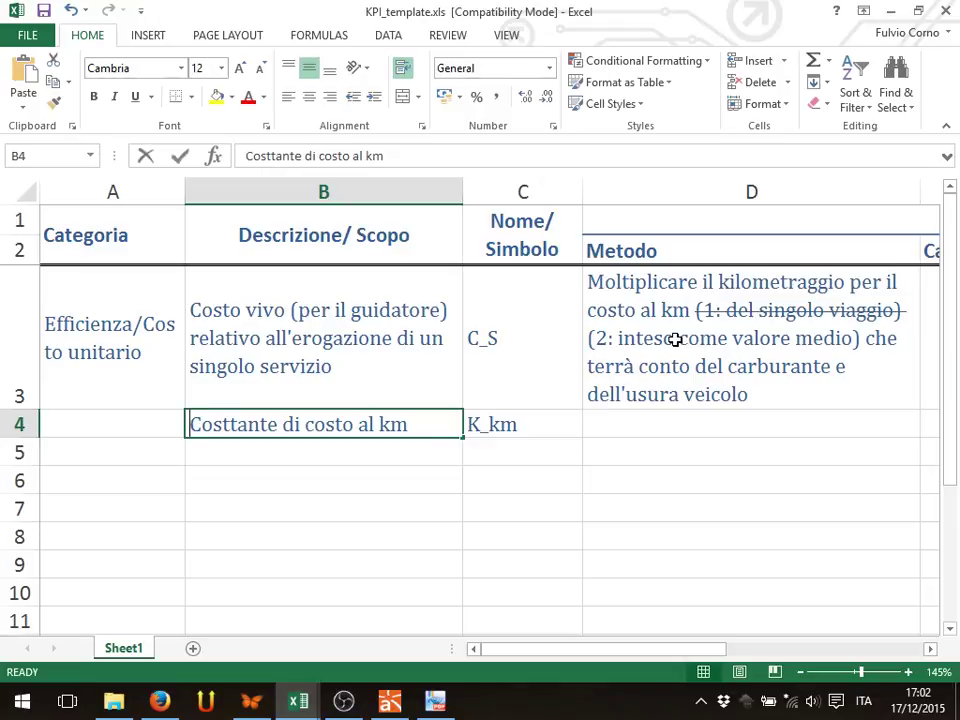
key("F2")
key("Left")
key("Left")
key("Left")
key("Left")
key("Left")
key("Left")
key("Left")
key("Left")
key("Left")
key("Left")
key("Left")
key("Left")
key("Left")
key("Left")
key("Left")
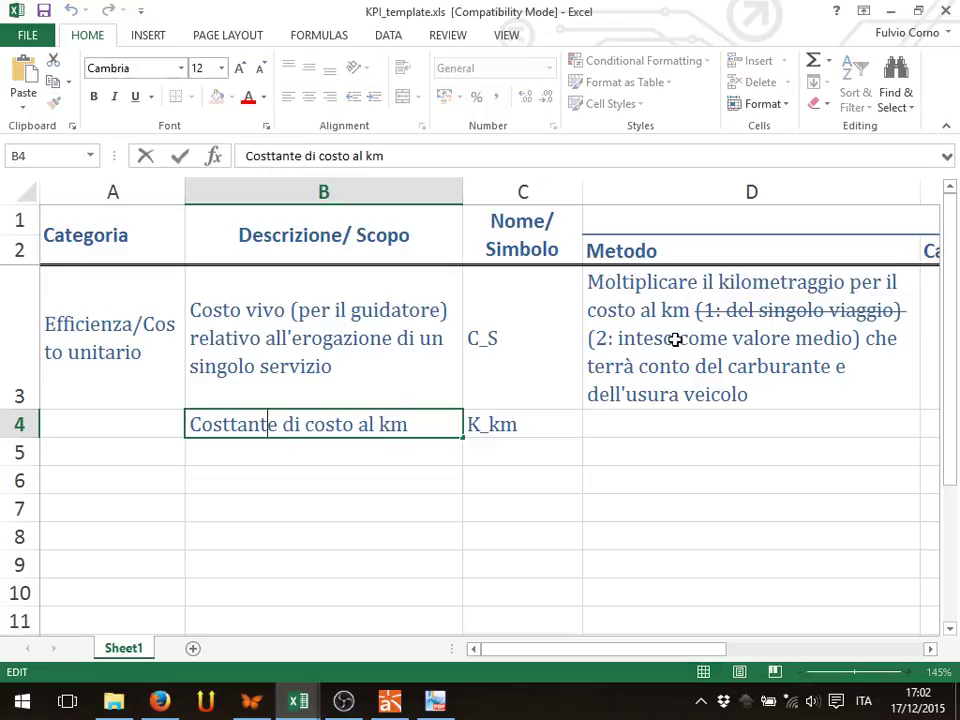
key("Left")
key("Left")
key("Left")
key("BackSpace")
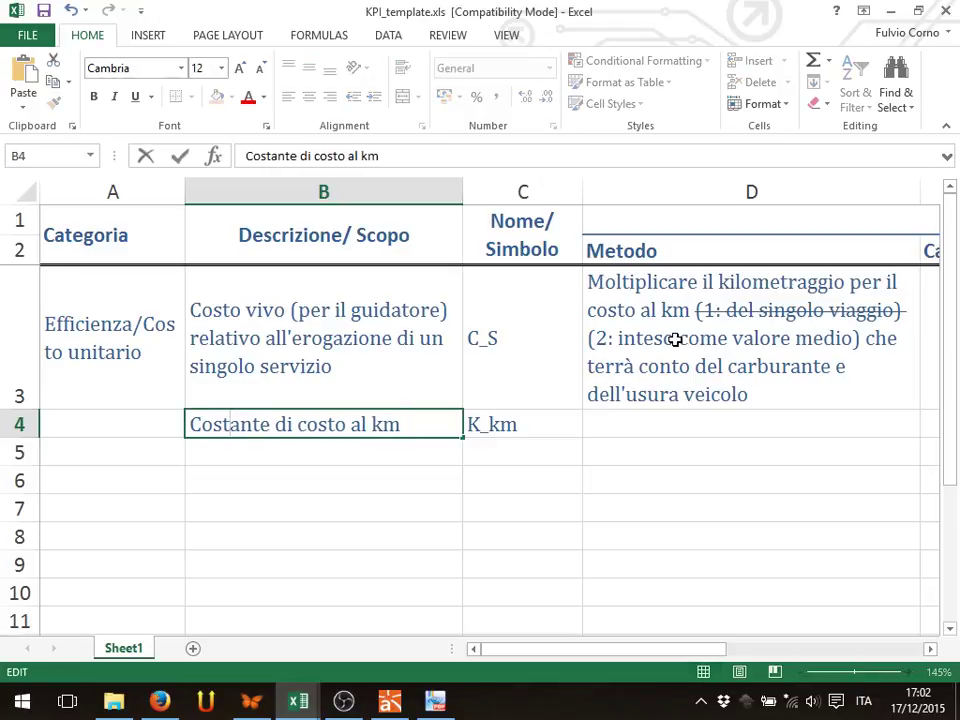
key("ctrl+Return")
Enter "Generale" as the Categoria of the K_km row in cell A4.
key("Down")
key("Up")
key("Left")
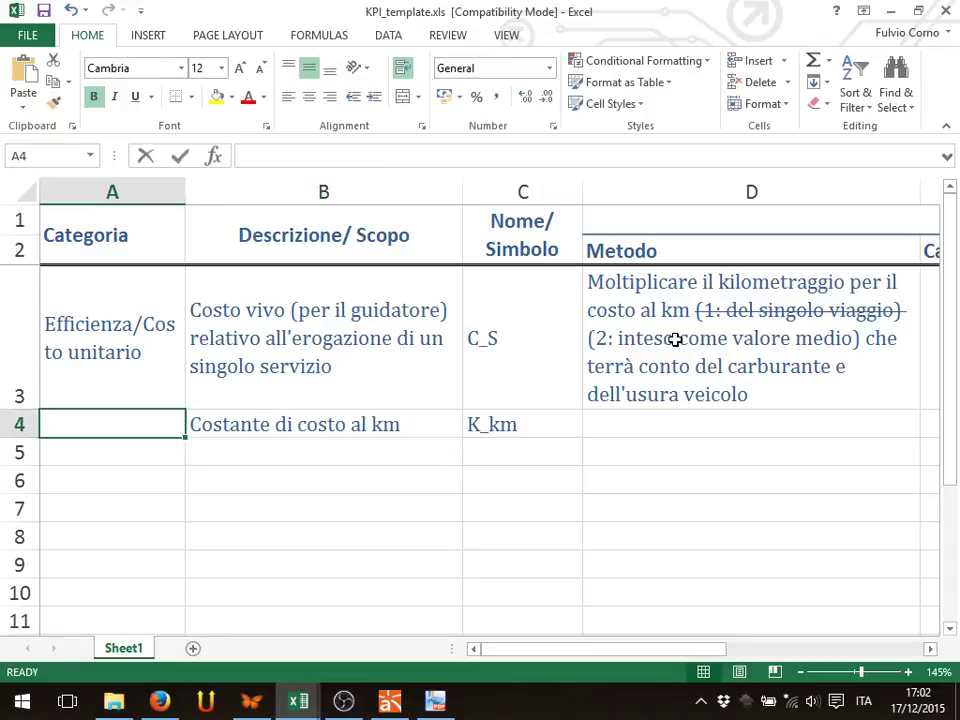
type("Gee")
key("BackSpace")
key("BackSpace")
type("e")
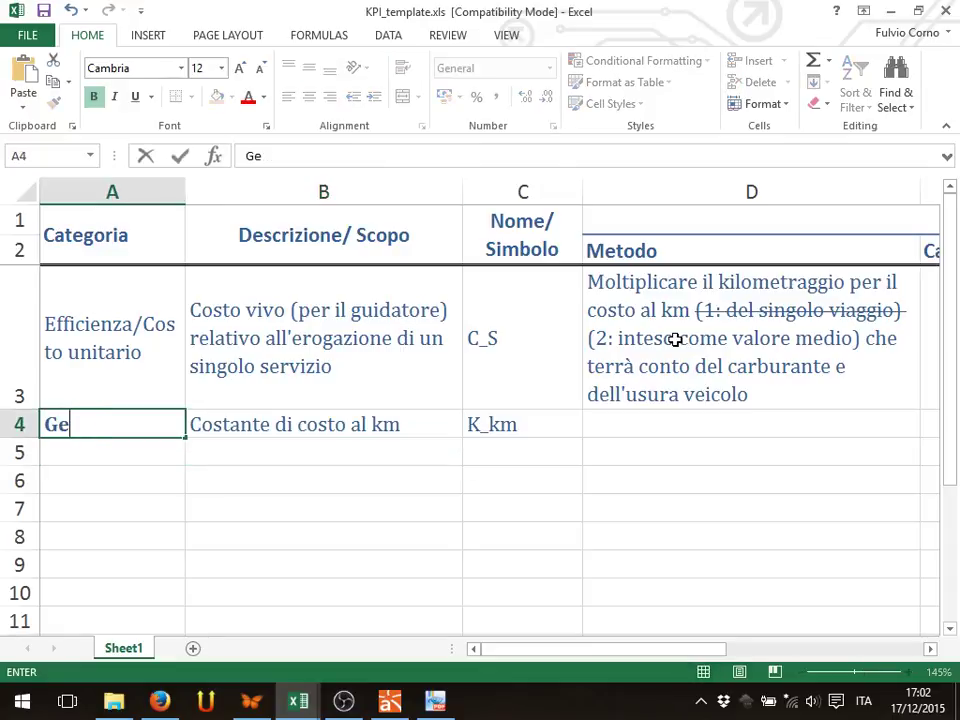
type("nerale")
key("ctrl+Return")
Remove the bold formatting from the category "Generale" in cell A4.
key("Right")
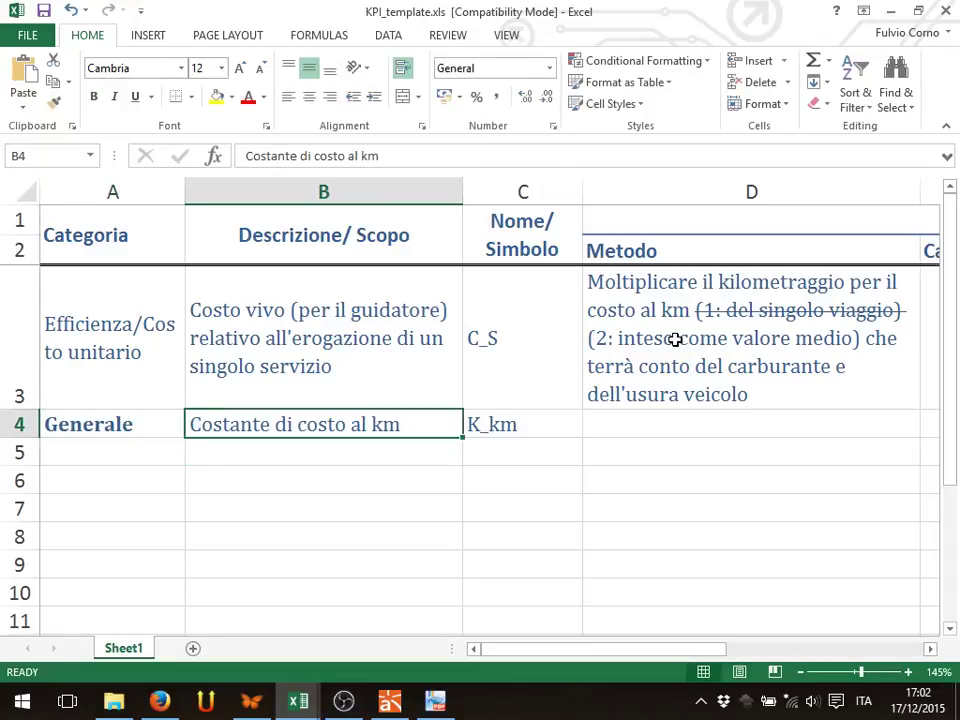
key("Left")
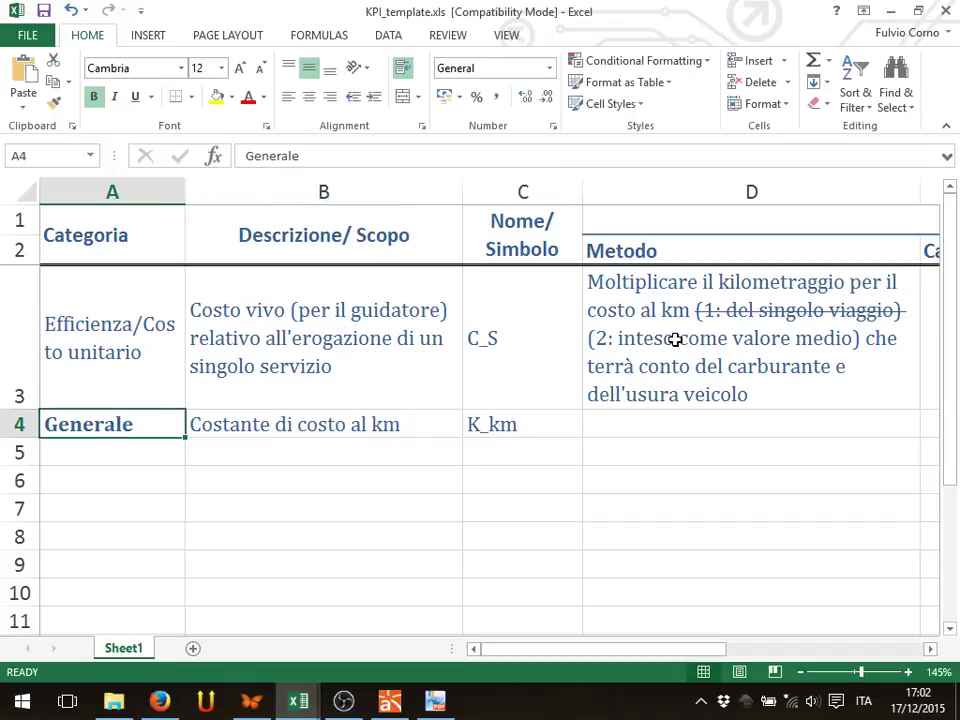
key("F5")
key("Escape")
key("ctrl+b")
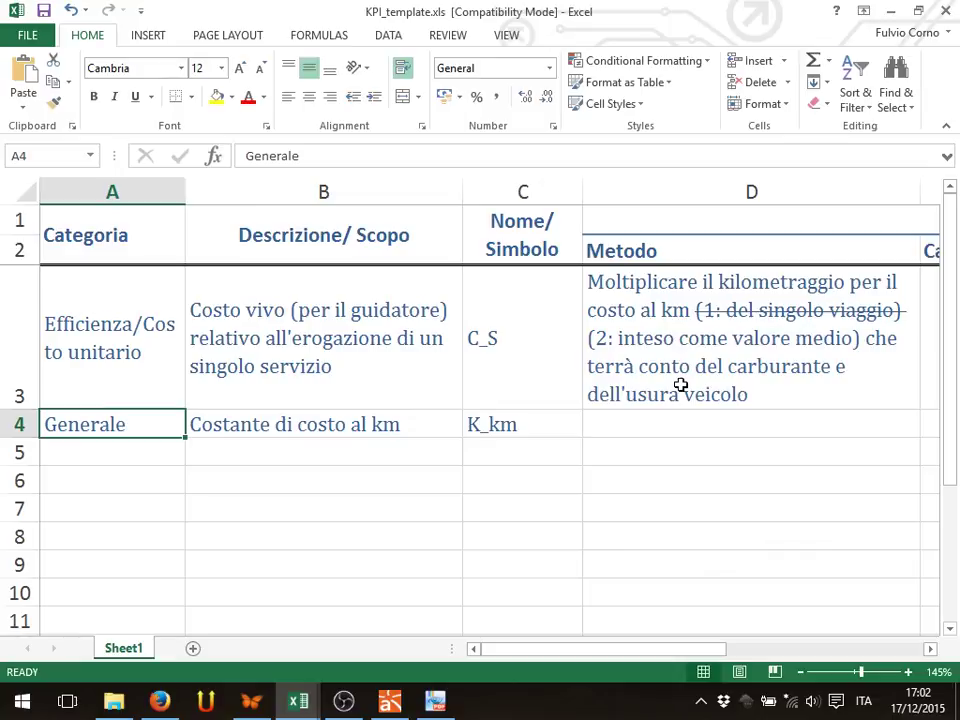
Add a comma after "dell'usura veicolo" at the end of the Metodo text in cell D3.
left_click(690, 424)
left_click(540, 420)
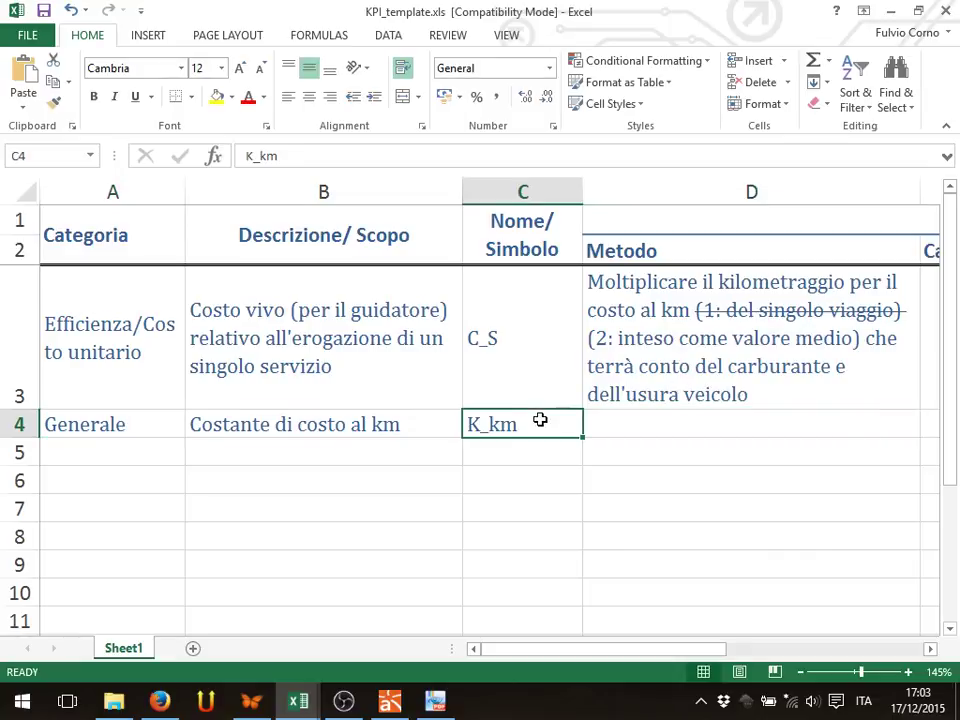
key("Right")
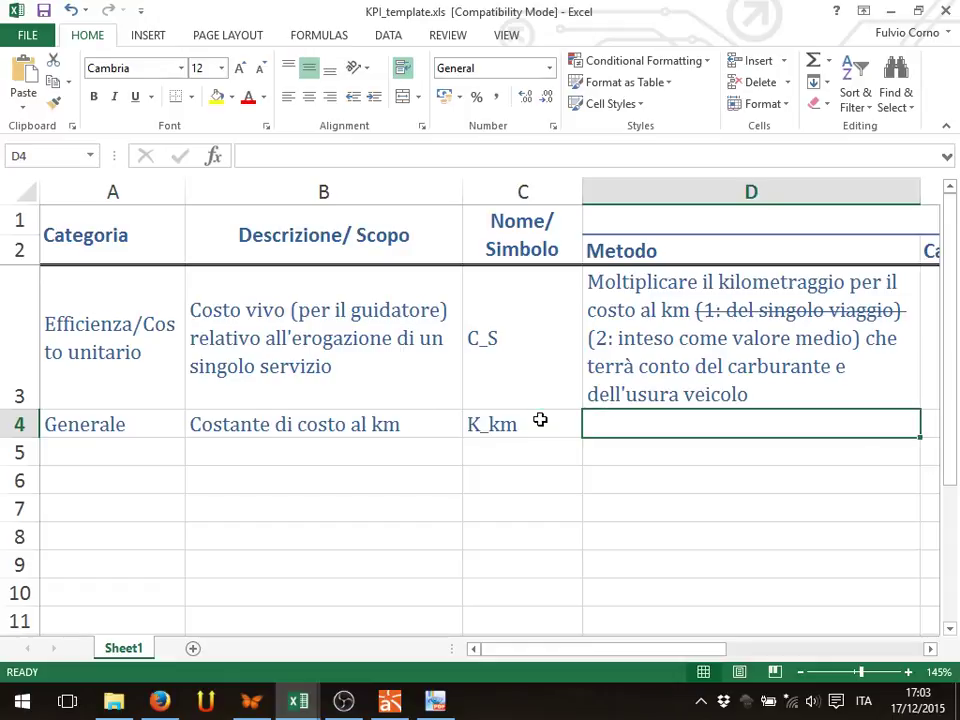
key("Right")
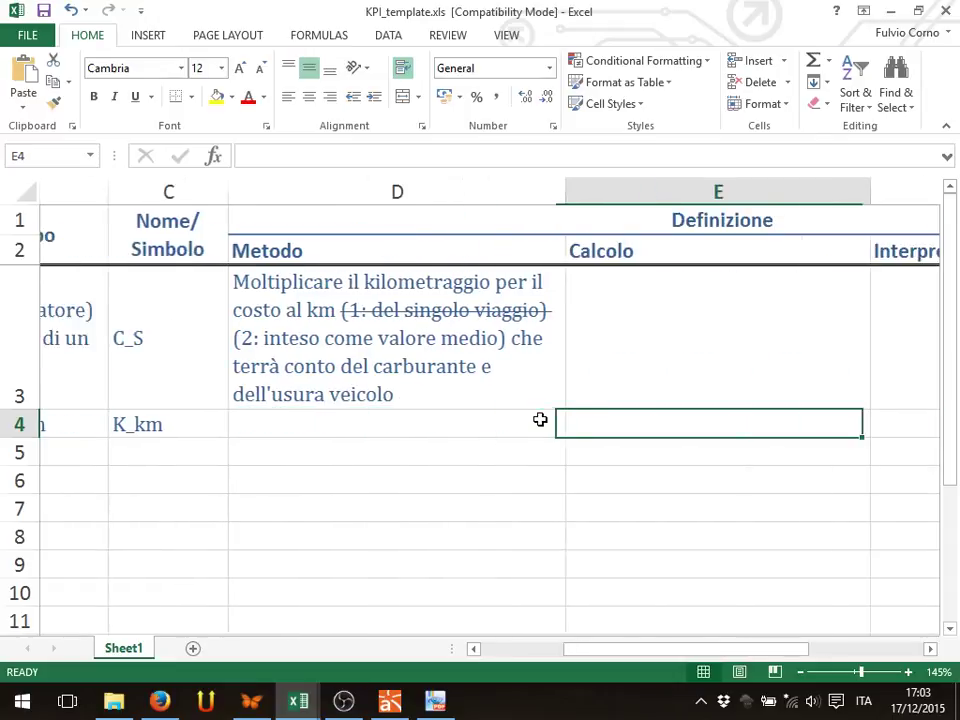
key("Up")
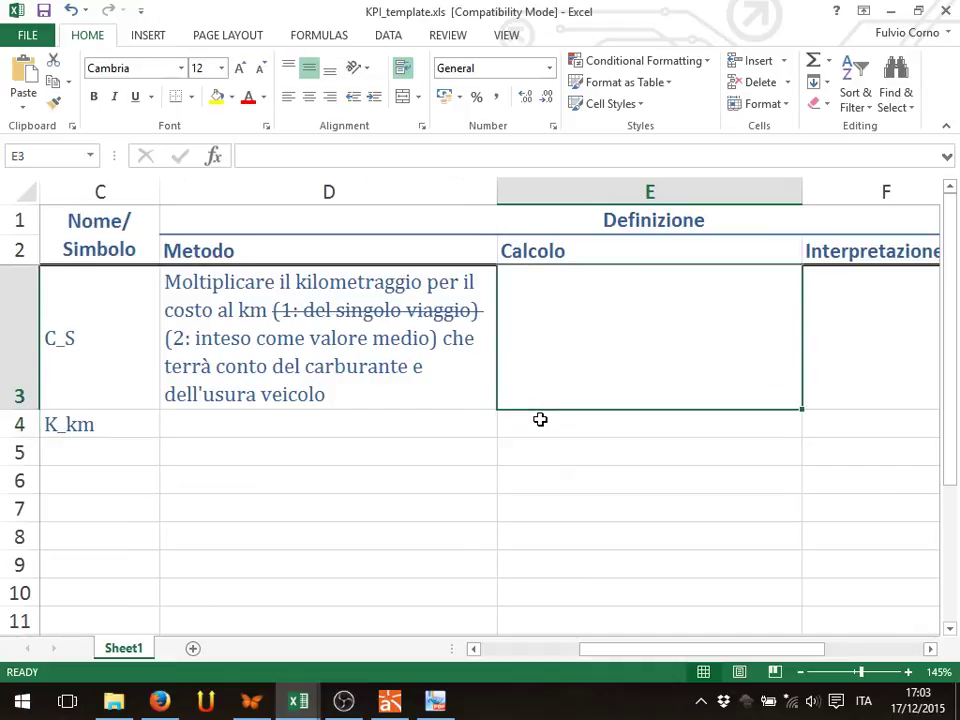
key("Left")
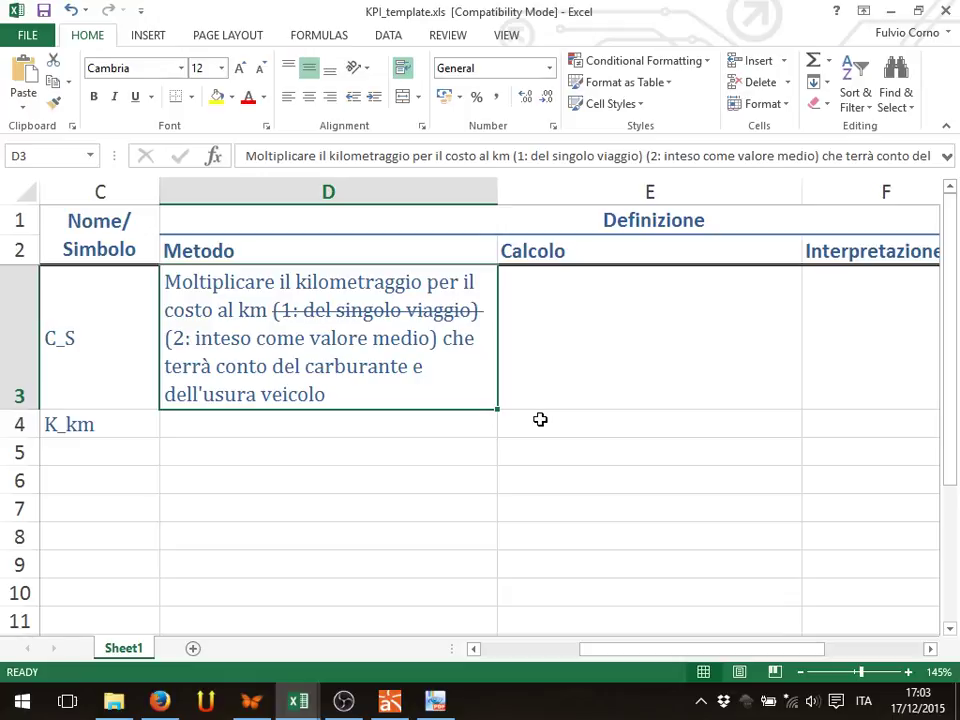
double_click(411, 403)
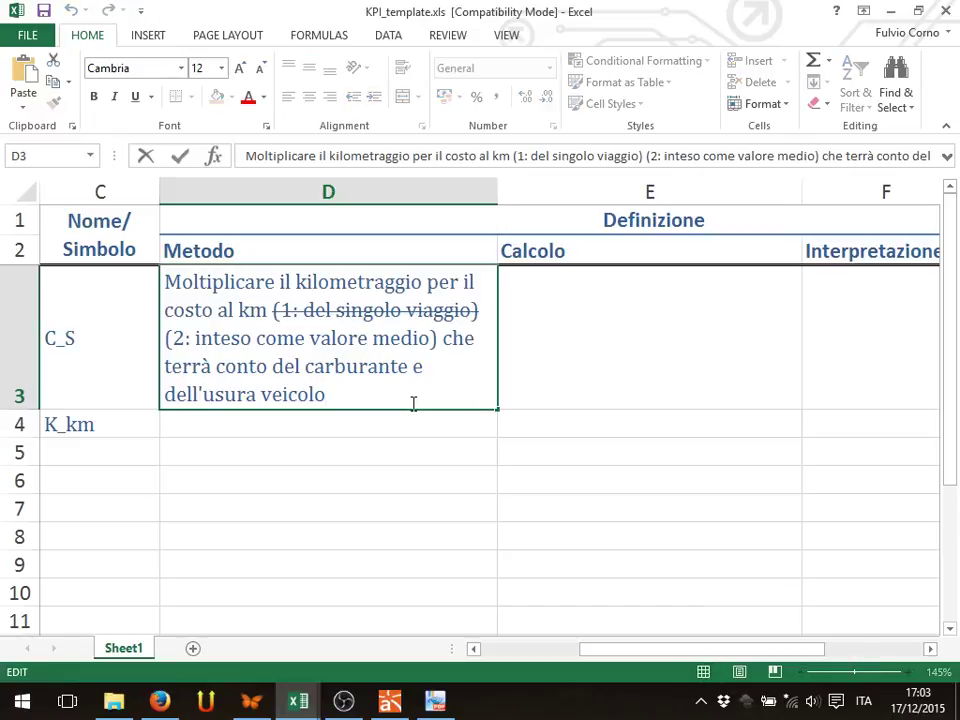
type(",")
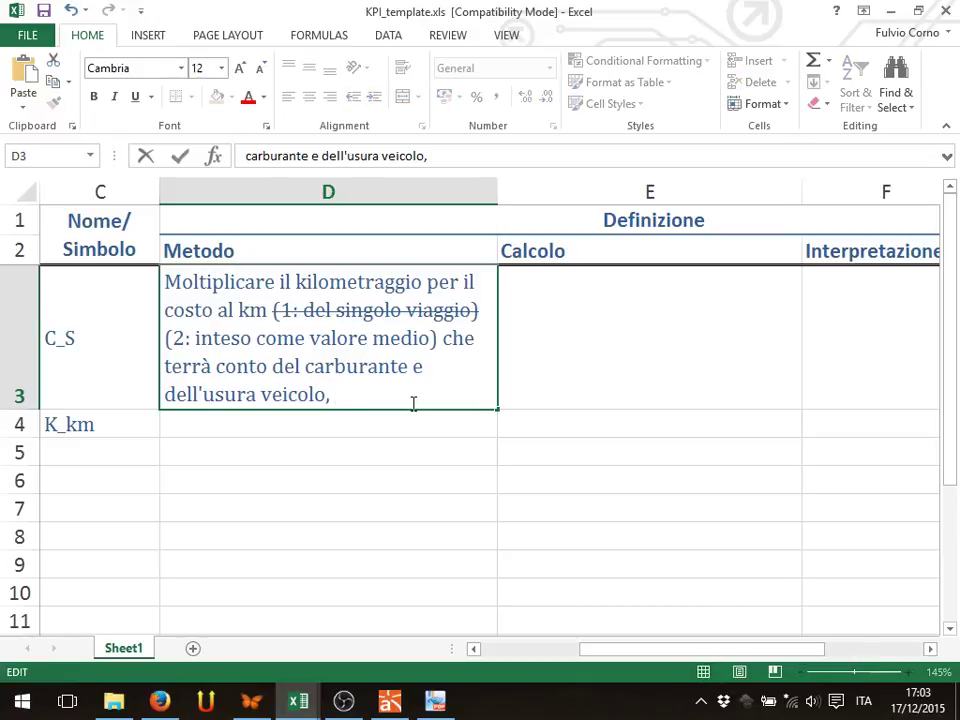
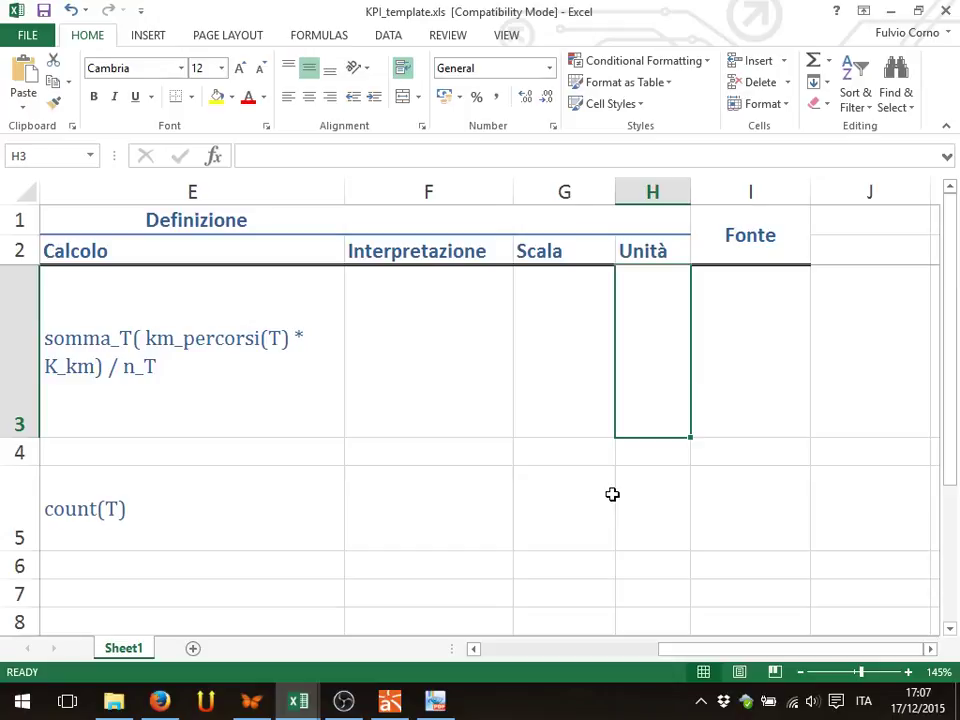
Enter "€/viaggio, €" as the Unità of the C_S indicator in cell H3.
type("€")
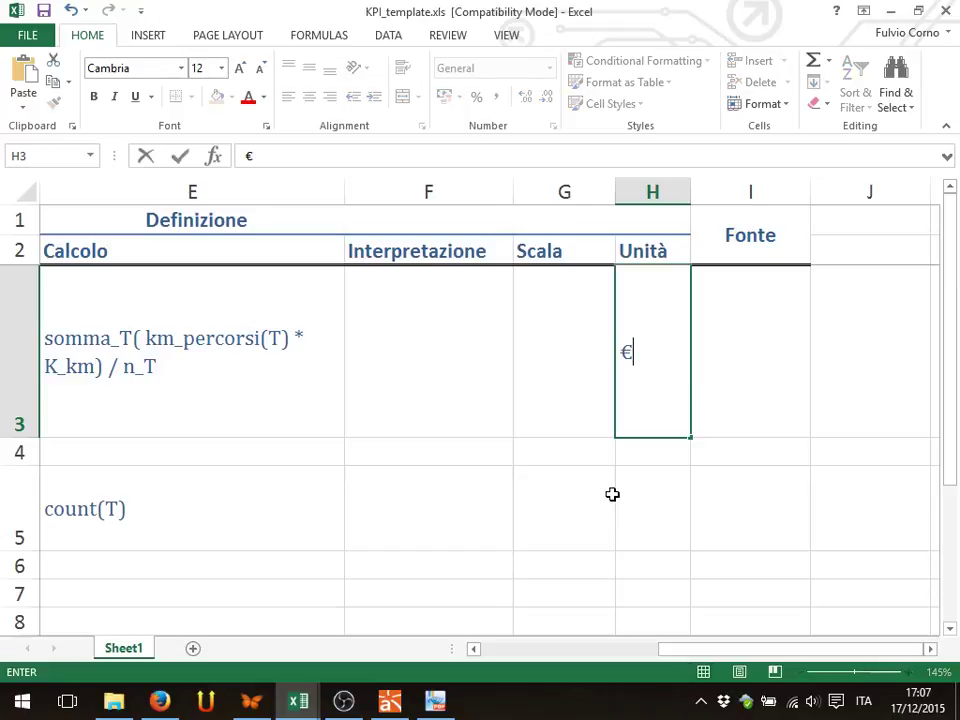
type("/viag")
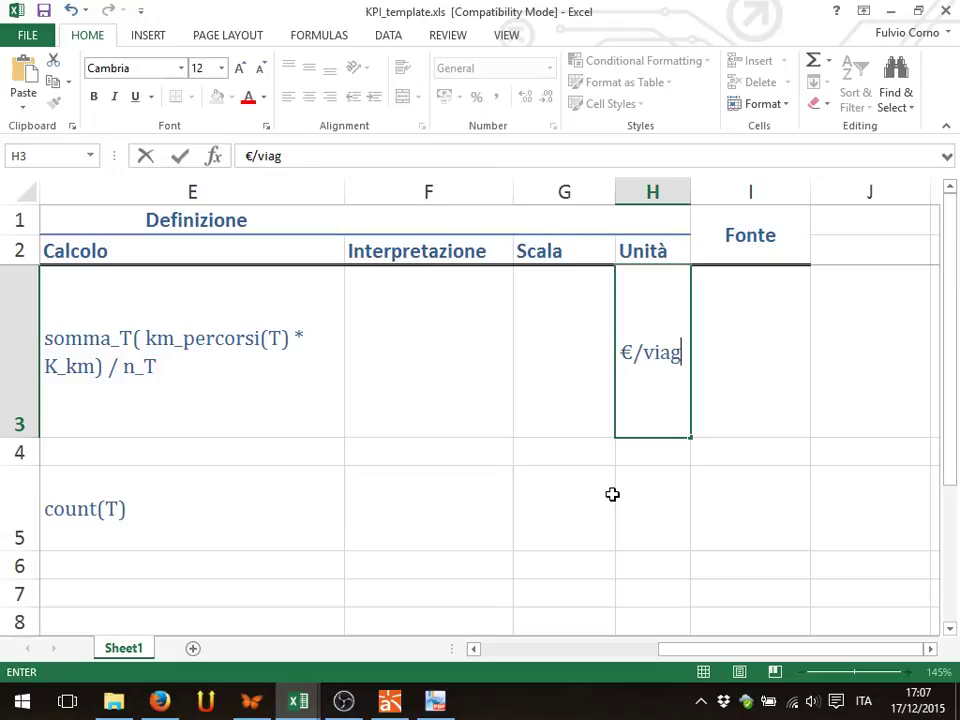
type("gio")
key("Return")
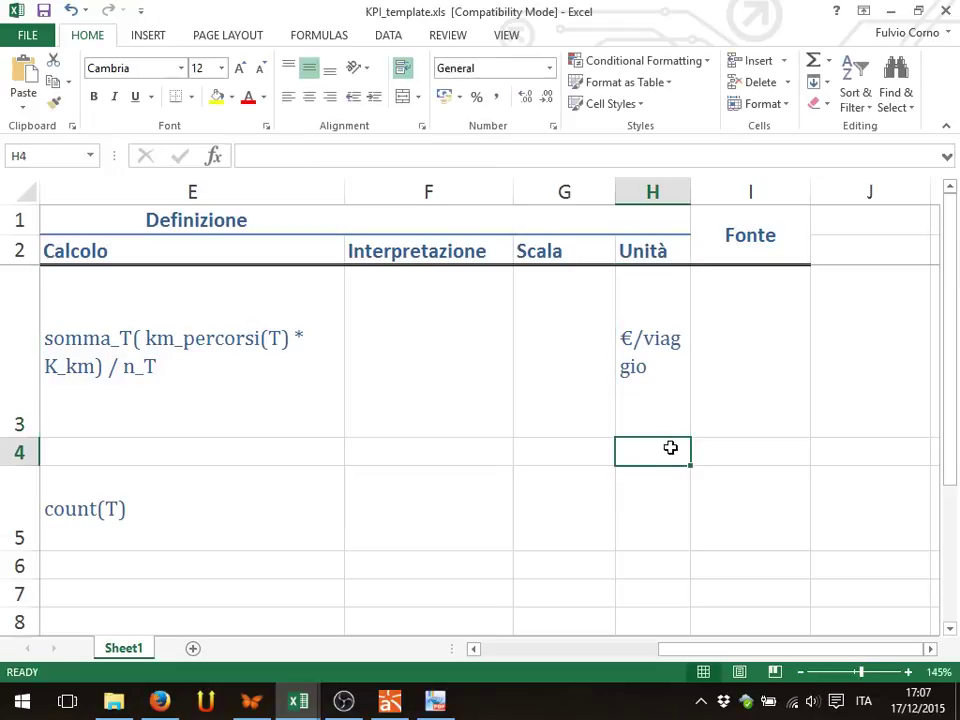
left_click(660, 392)
double_click(654, 381)
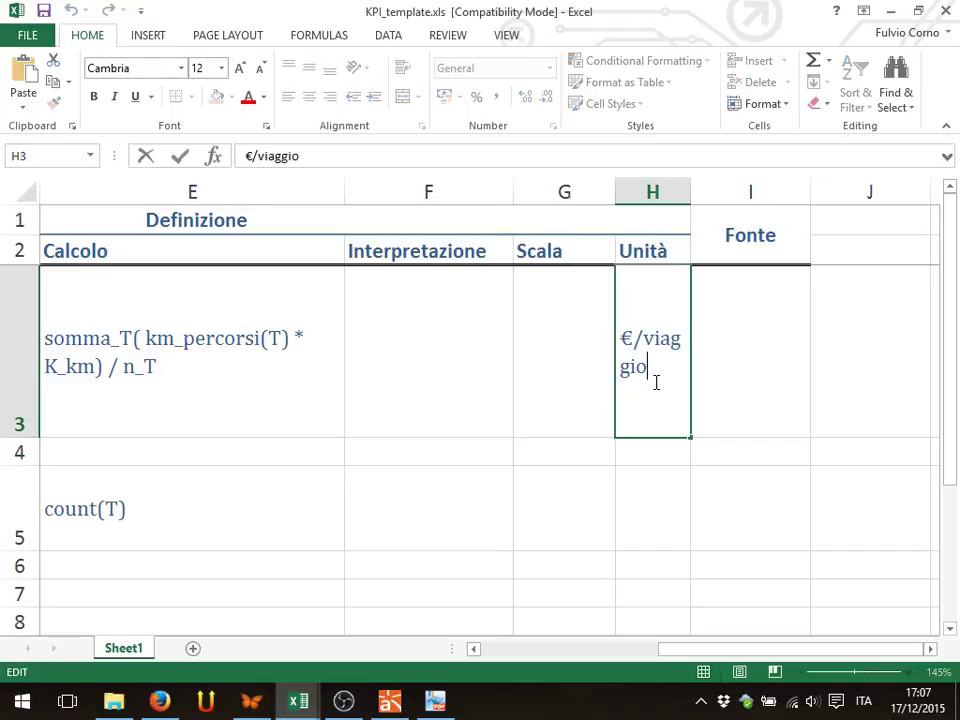
type(", €")
key("Return")
Enter "Ratio" as the Scala of the C_S indicator in cell G3.
left_click(620, 388)
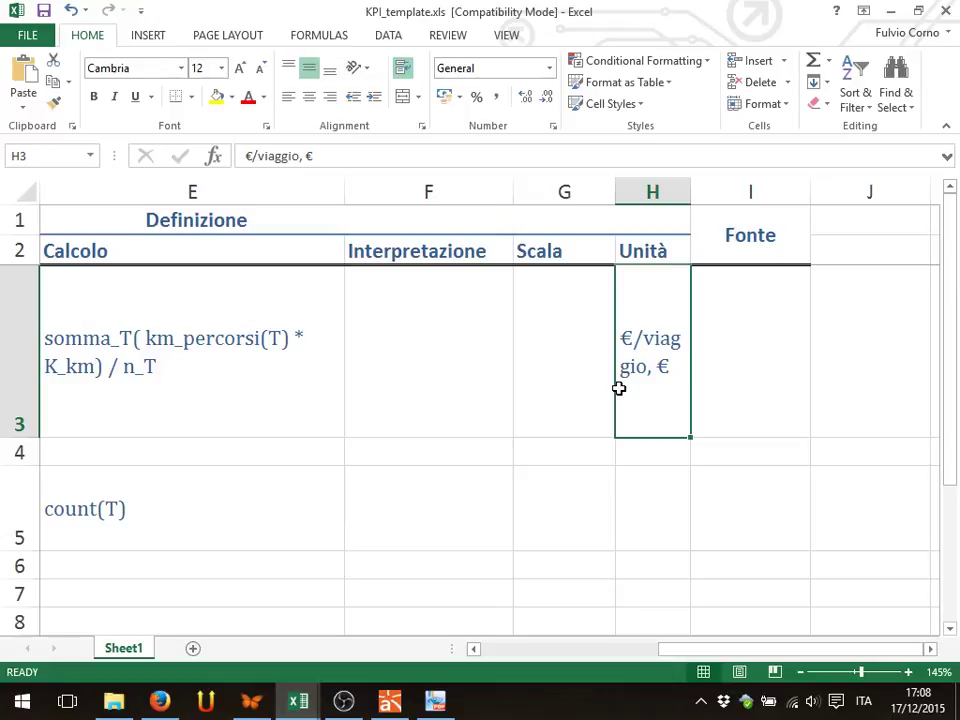
key("Left")
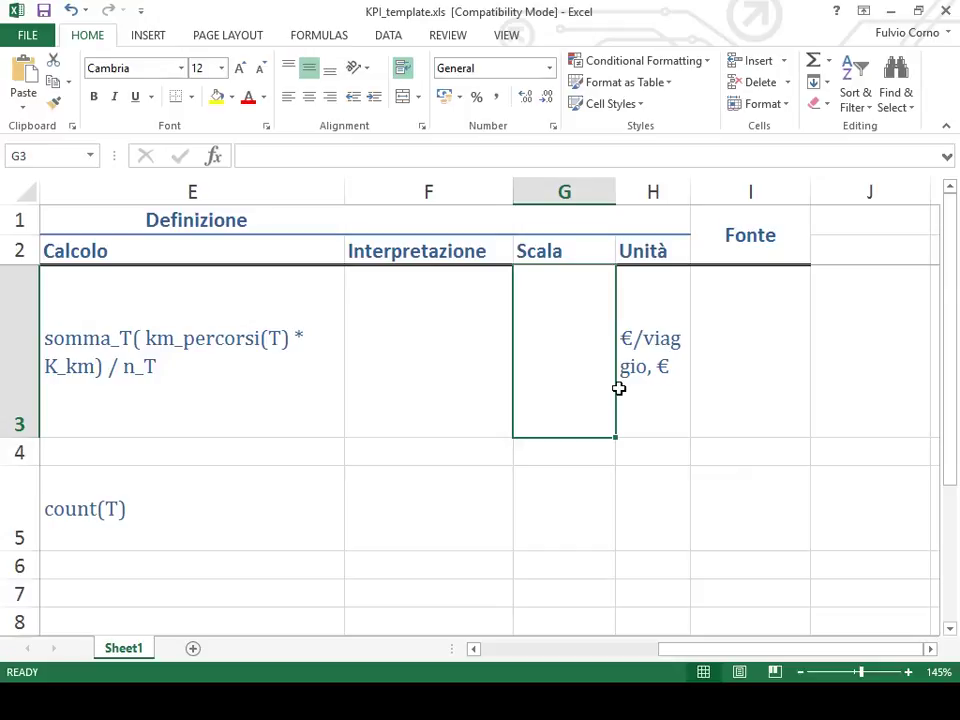
type("Ratio")
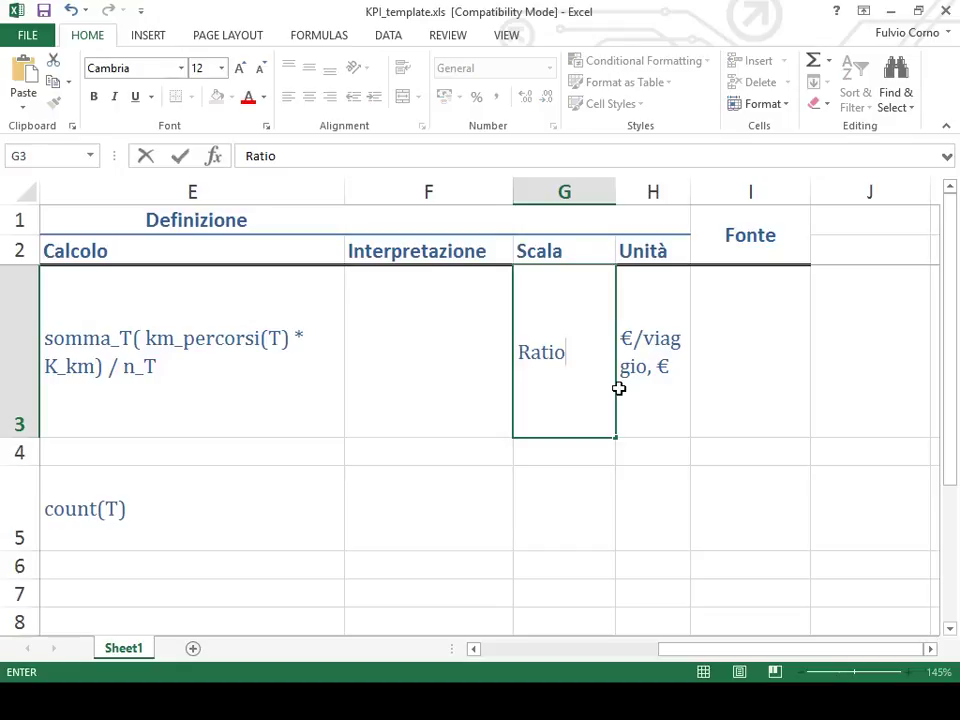
key("Return")
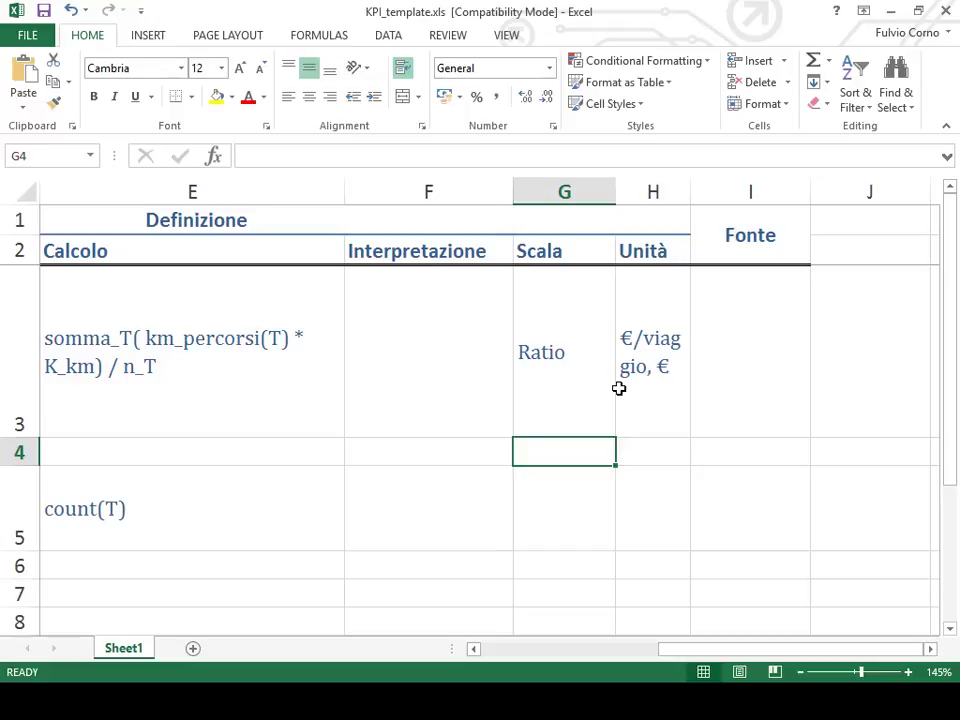
Review the C_S row from its Calcolo formula back to its description, ending on the empty Interpretazione cell F3.
left_click(154, 338)
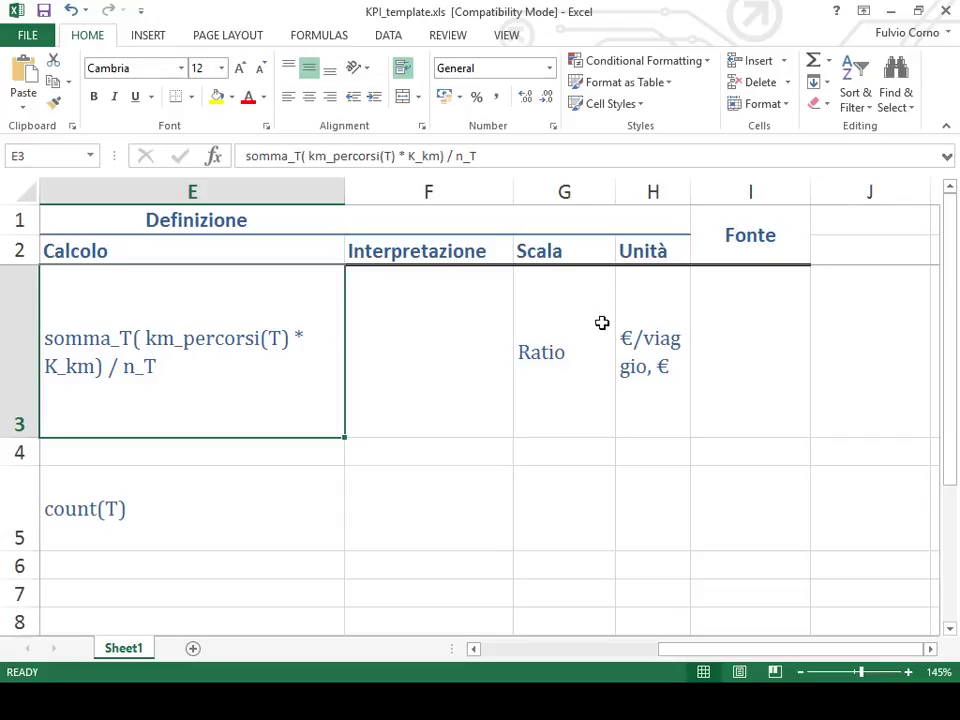
left_click(473, 343)
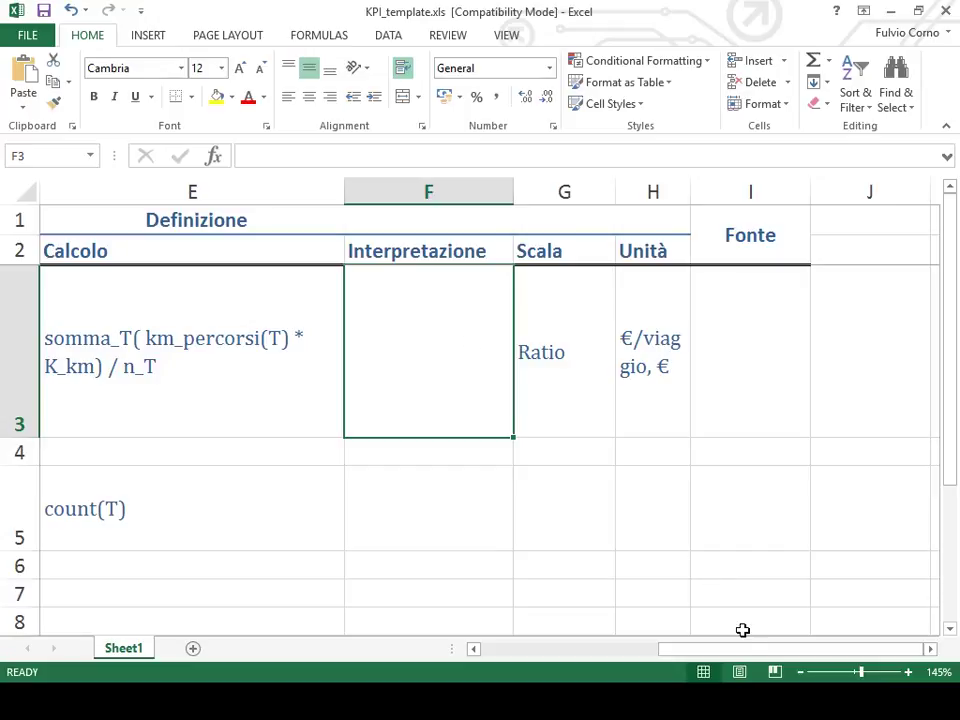
left_click_drag(755, 655, 160, 641)
left_click(300, 364)
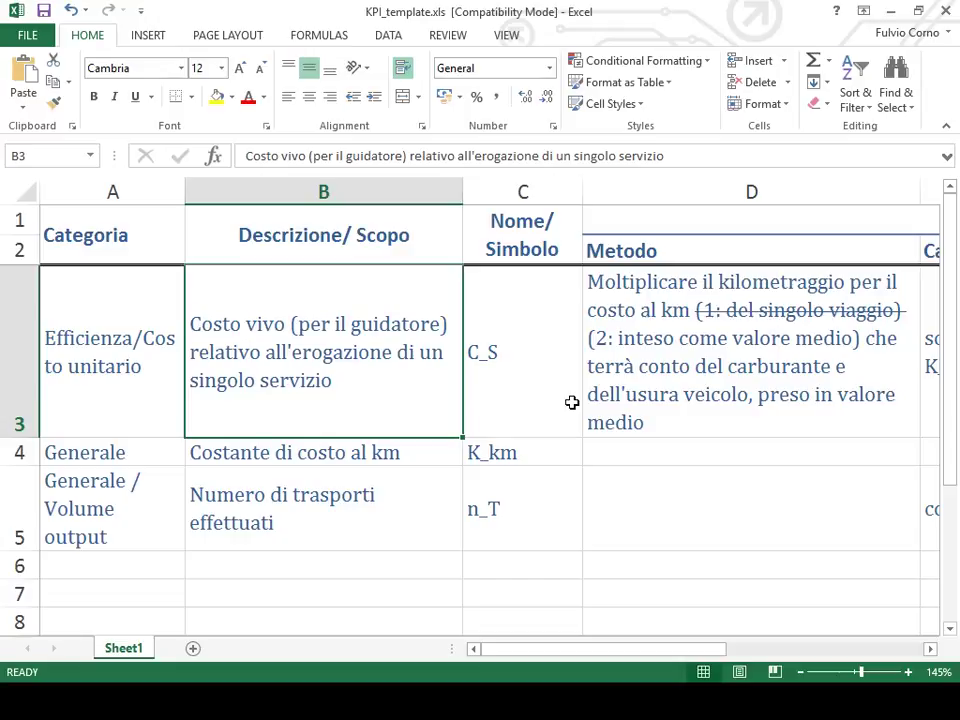
left_click(817, 651)
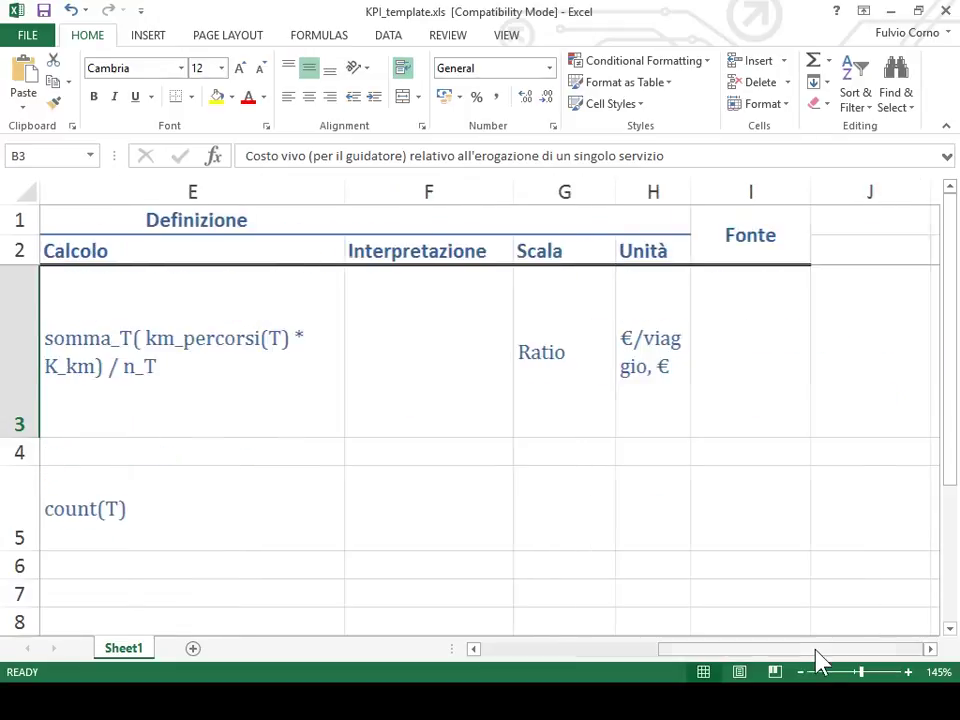
left_click_drag(816, 650, 786, 660)
left_click(876, 399)
left_click(807, 386)
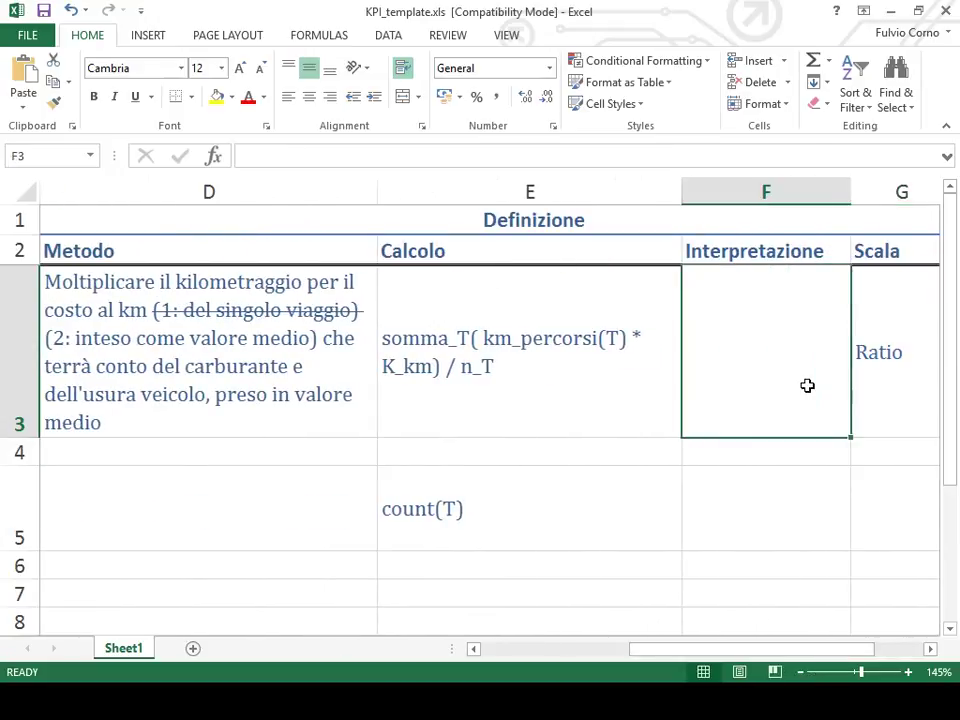